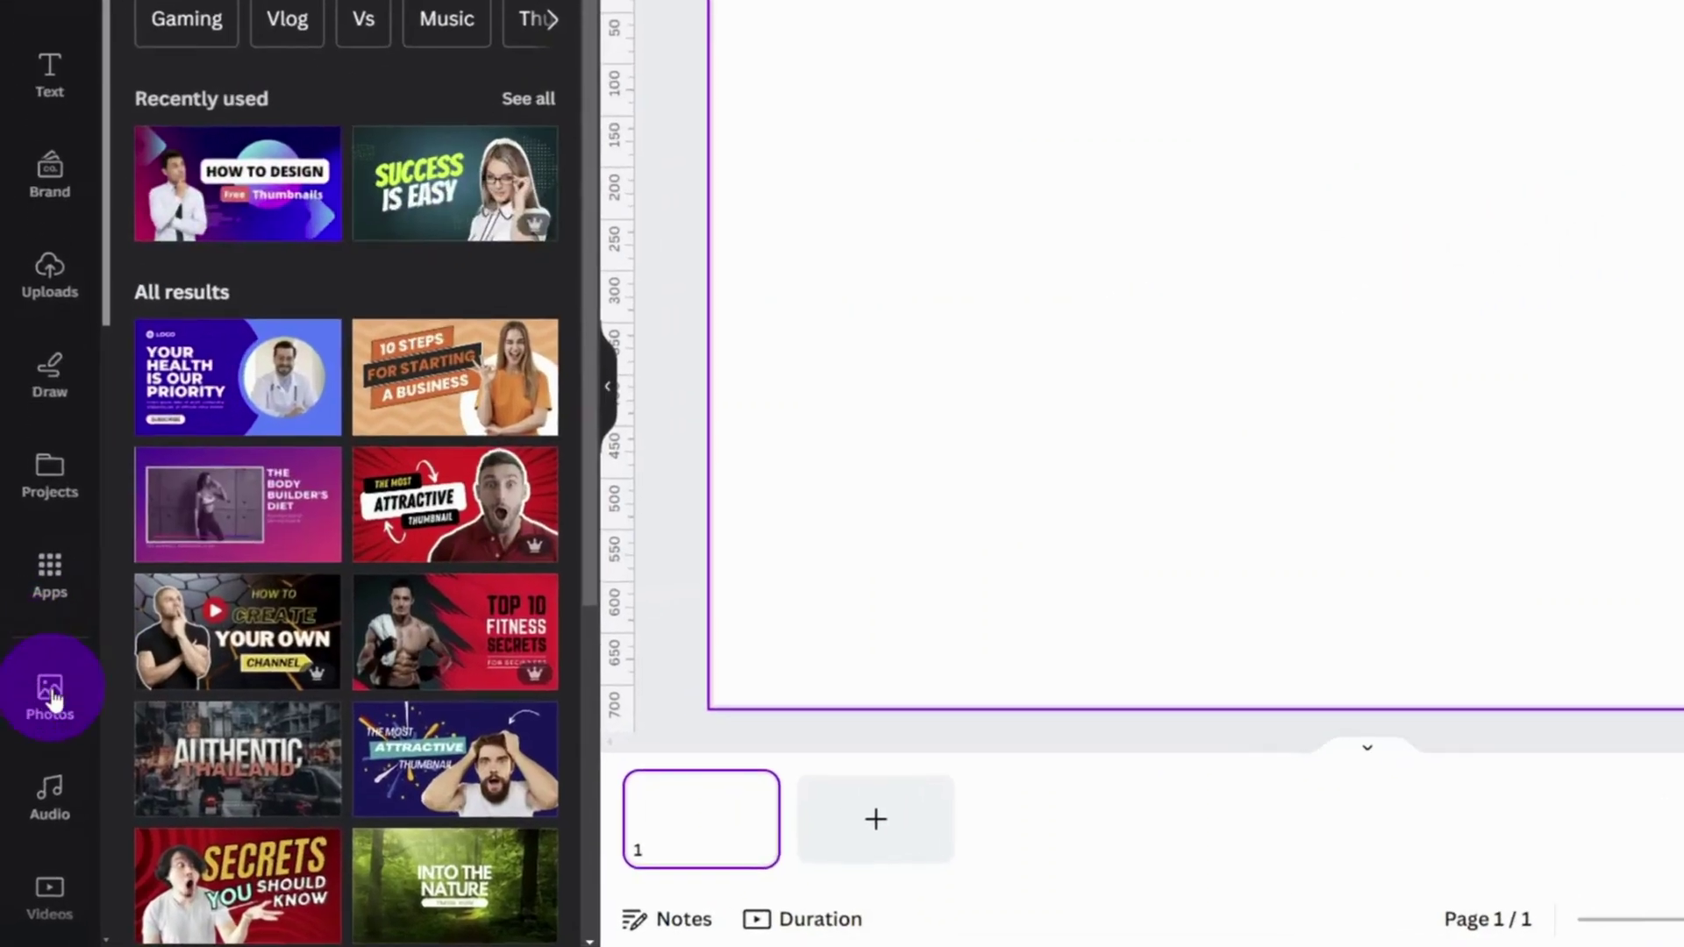
# Step: Search the photo library for "CHALK BOARD" and place the wide dark chalkboard photo so it fills the page
pyautogui.click(53, 697)
pyautogui.click(342, 129)
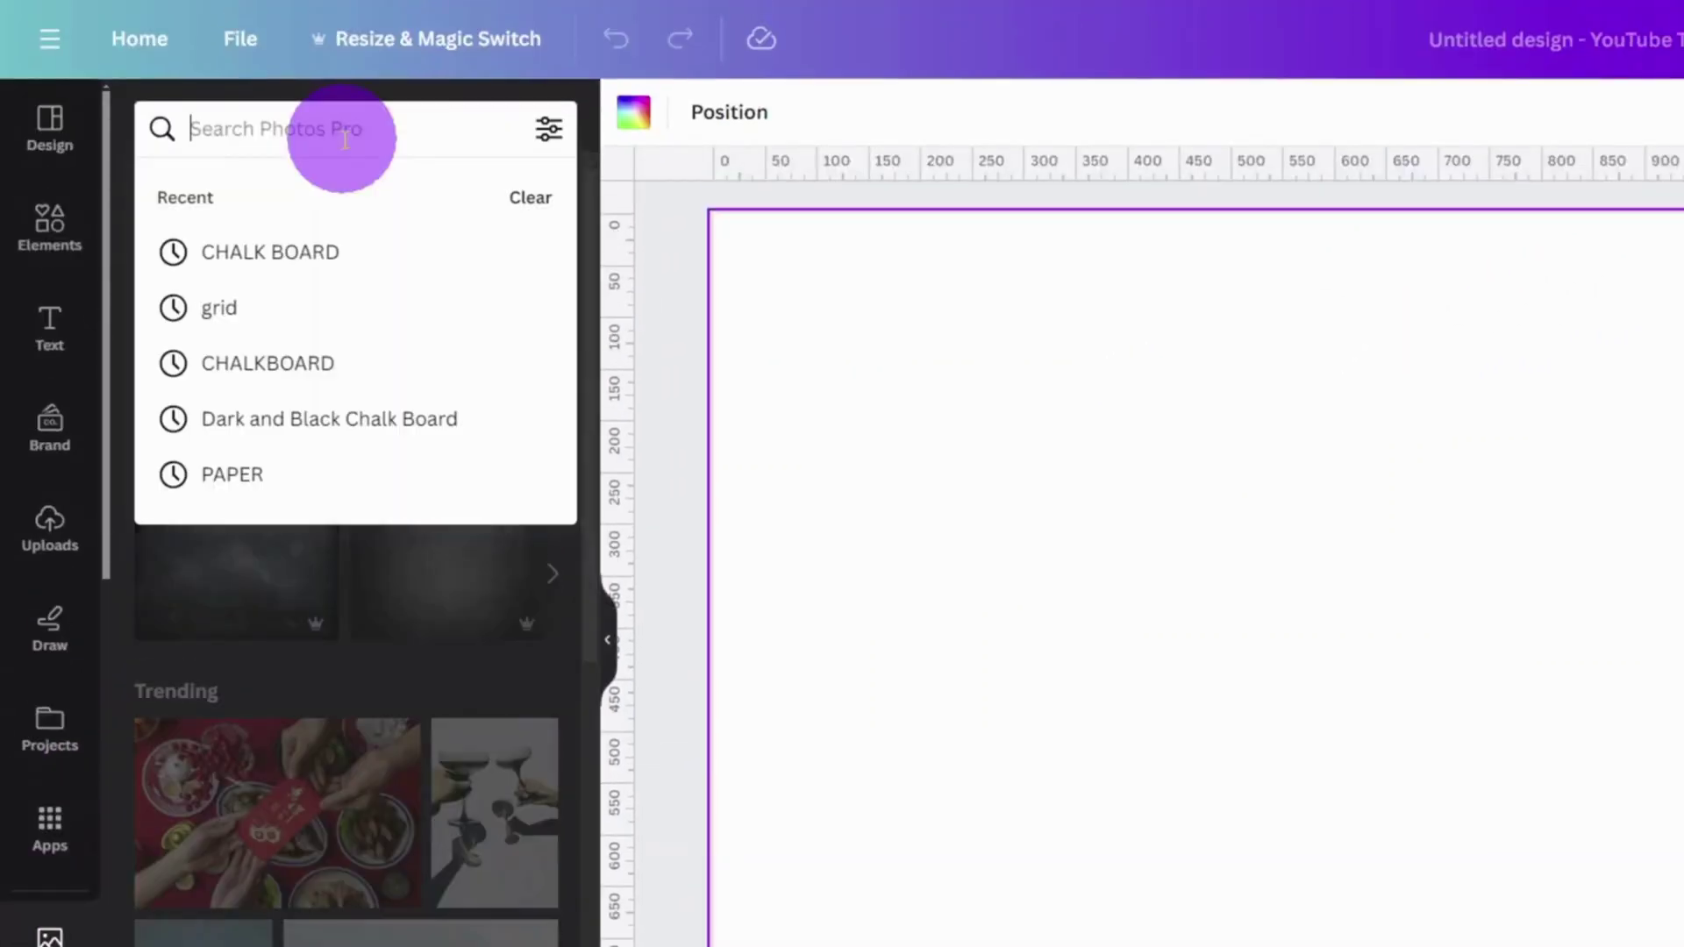
pyautogui.write('CHALK BOARD')
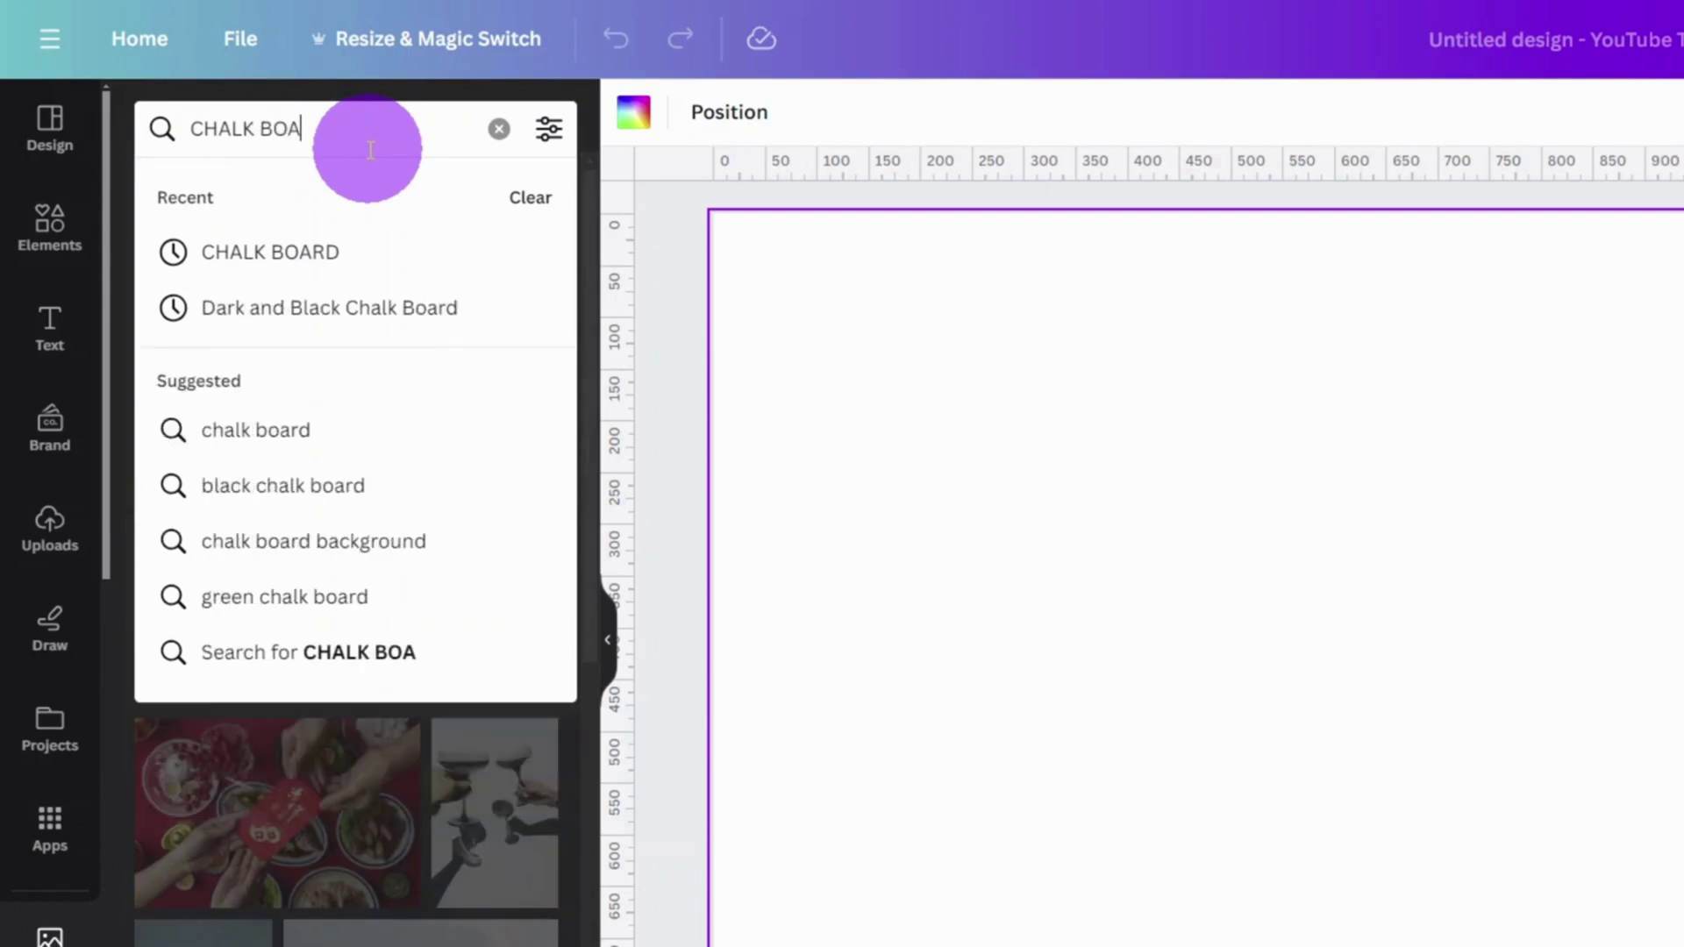
pyautogui.press('Return')
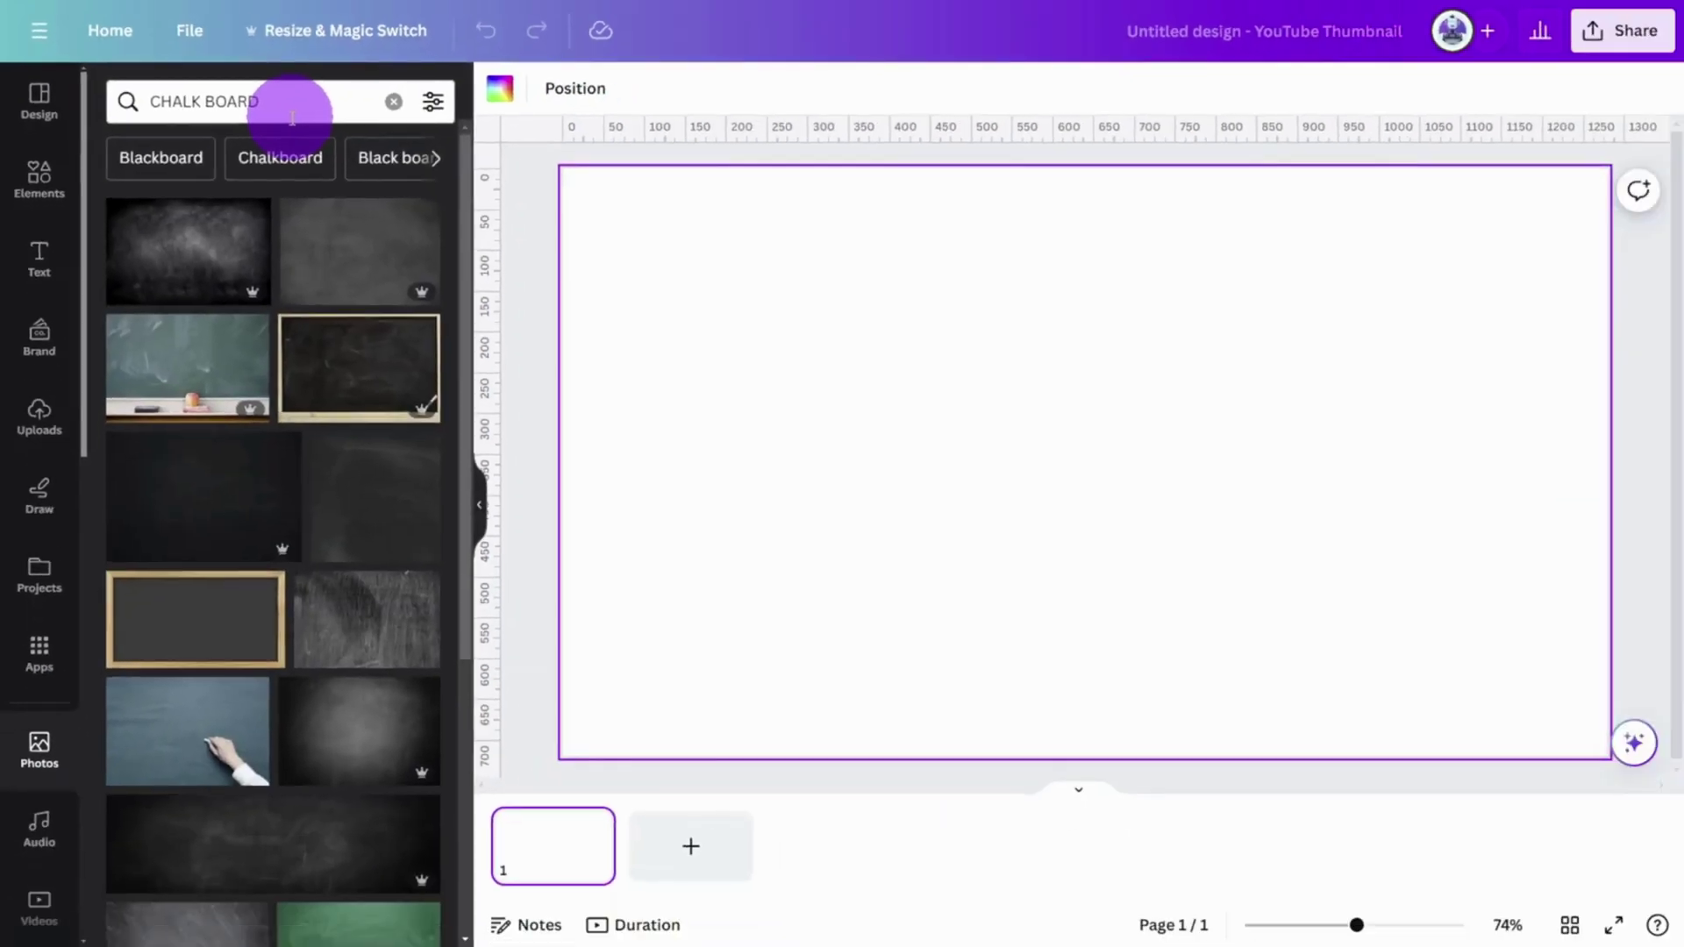
pyautogui.moveTo(224, 842); pyautogui.dragTo(578, 574)
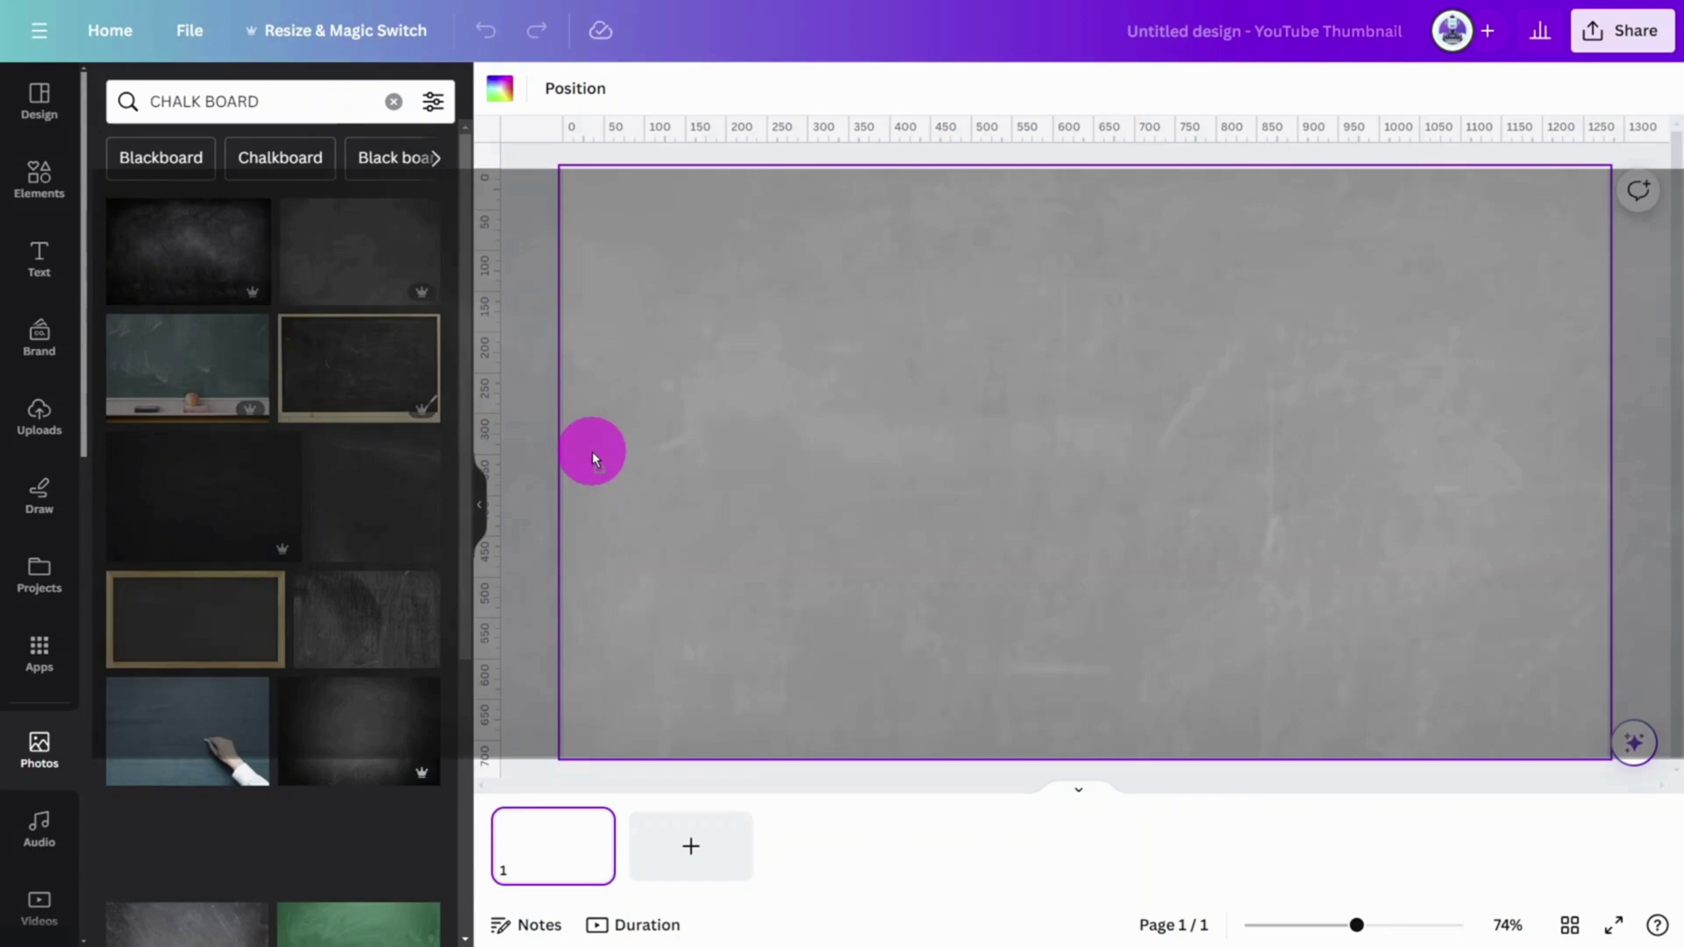
pyautogui.moveTo(586, 449); pyautogui.dragTo(581, 450)
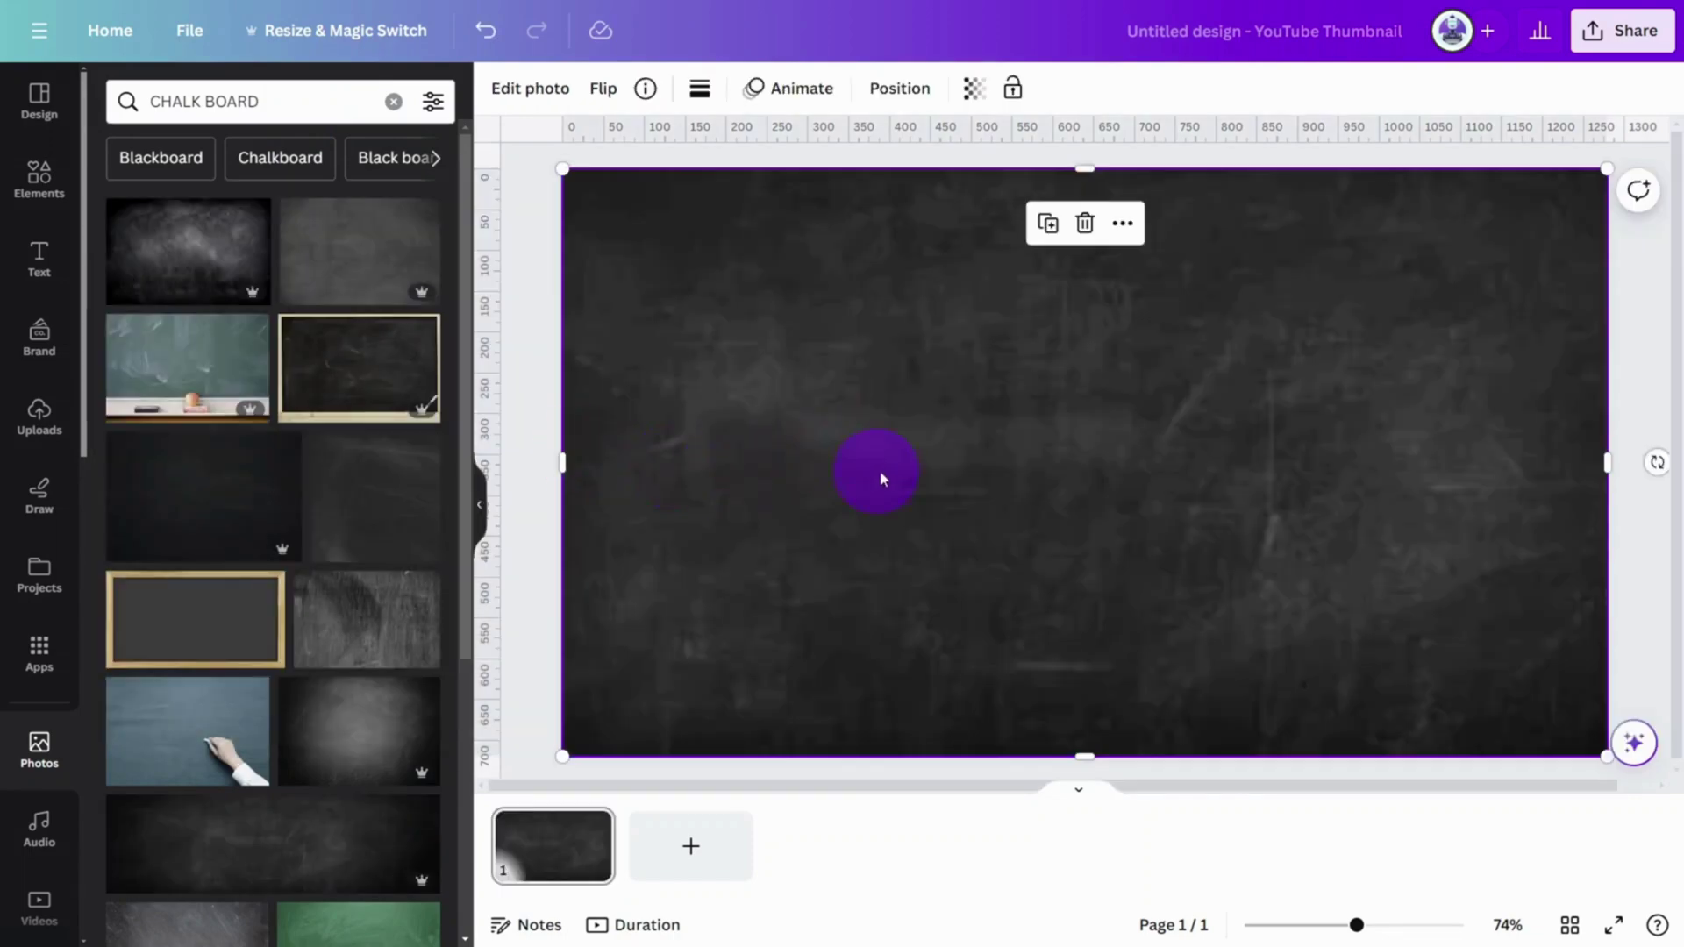
pyautogui.click(1646, 279)
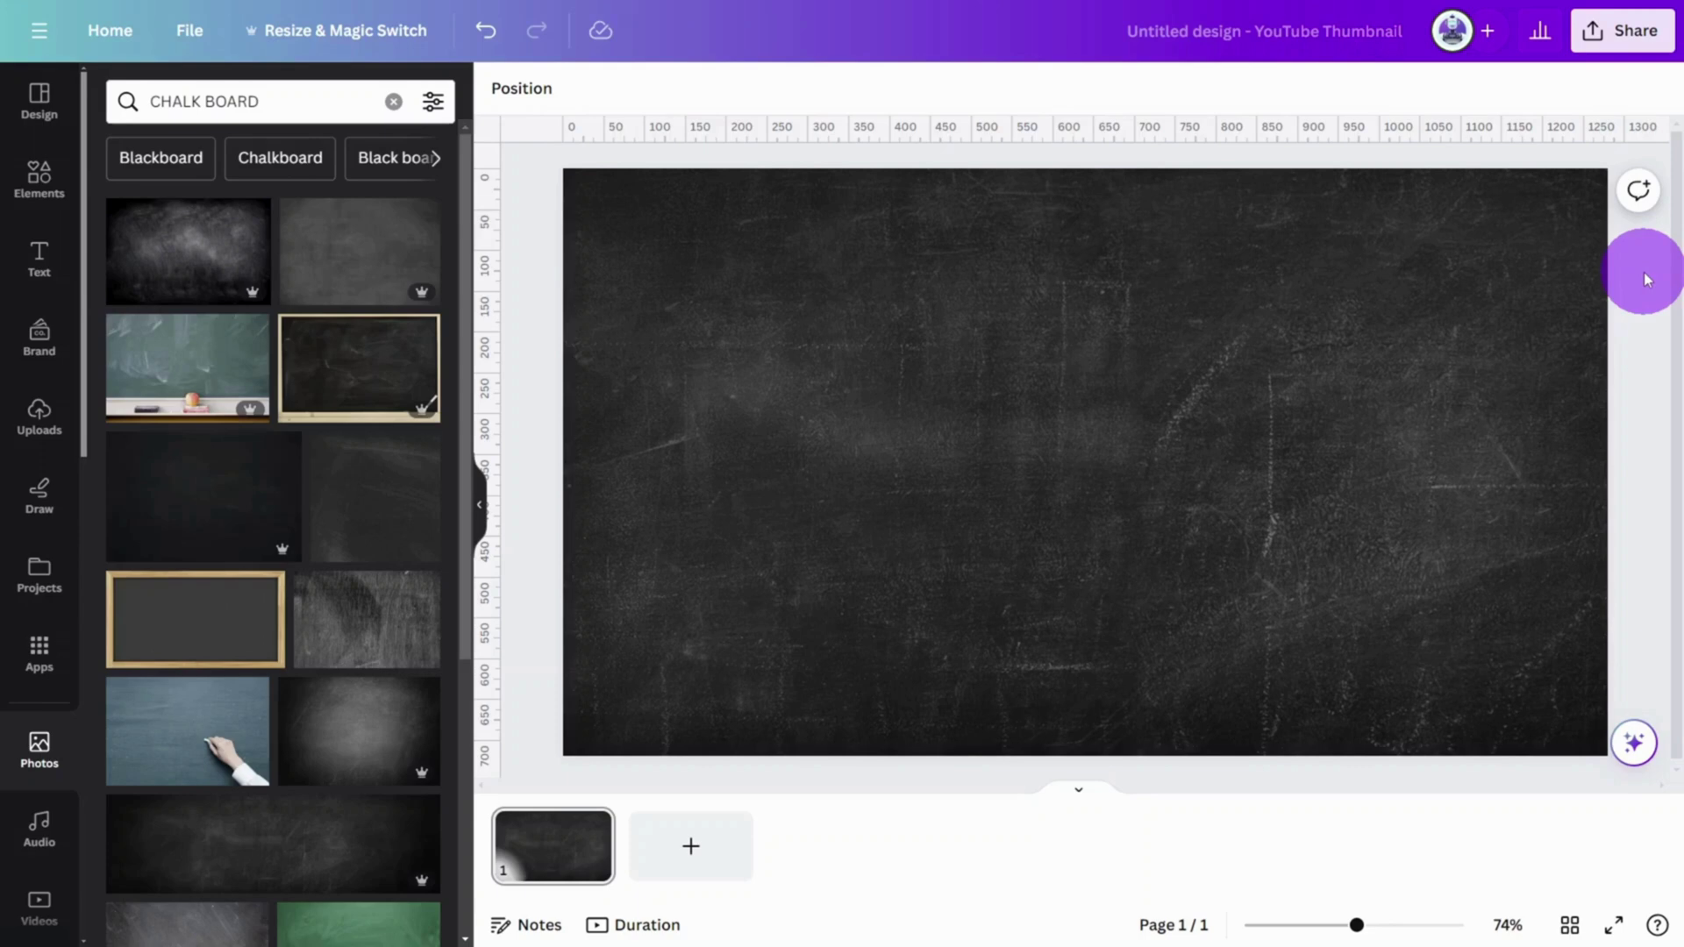
# Step: Add a vertical straight line of weight 10 down the page's centre, stretched over the full page height
pyautogui.click(45, 197)
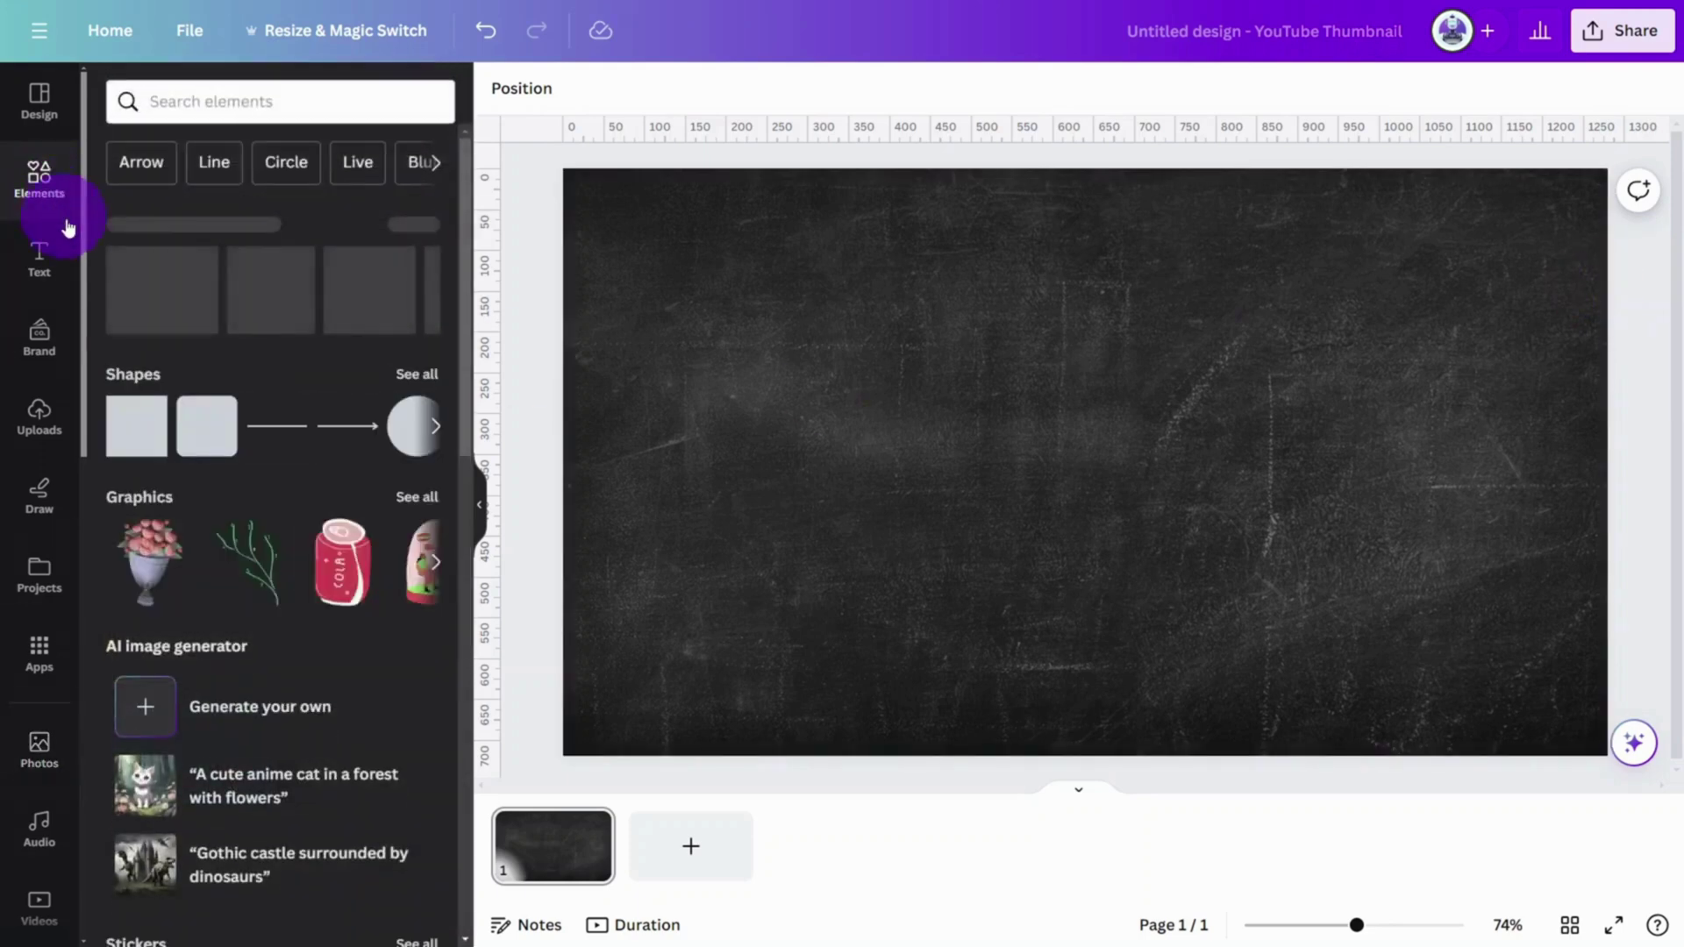
pyautogui.click(271, 439)
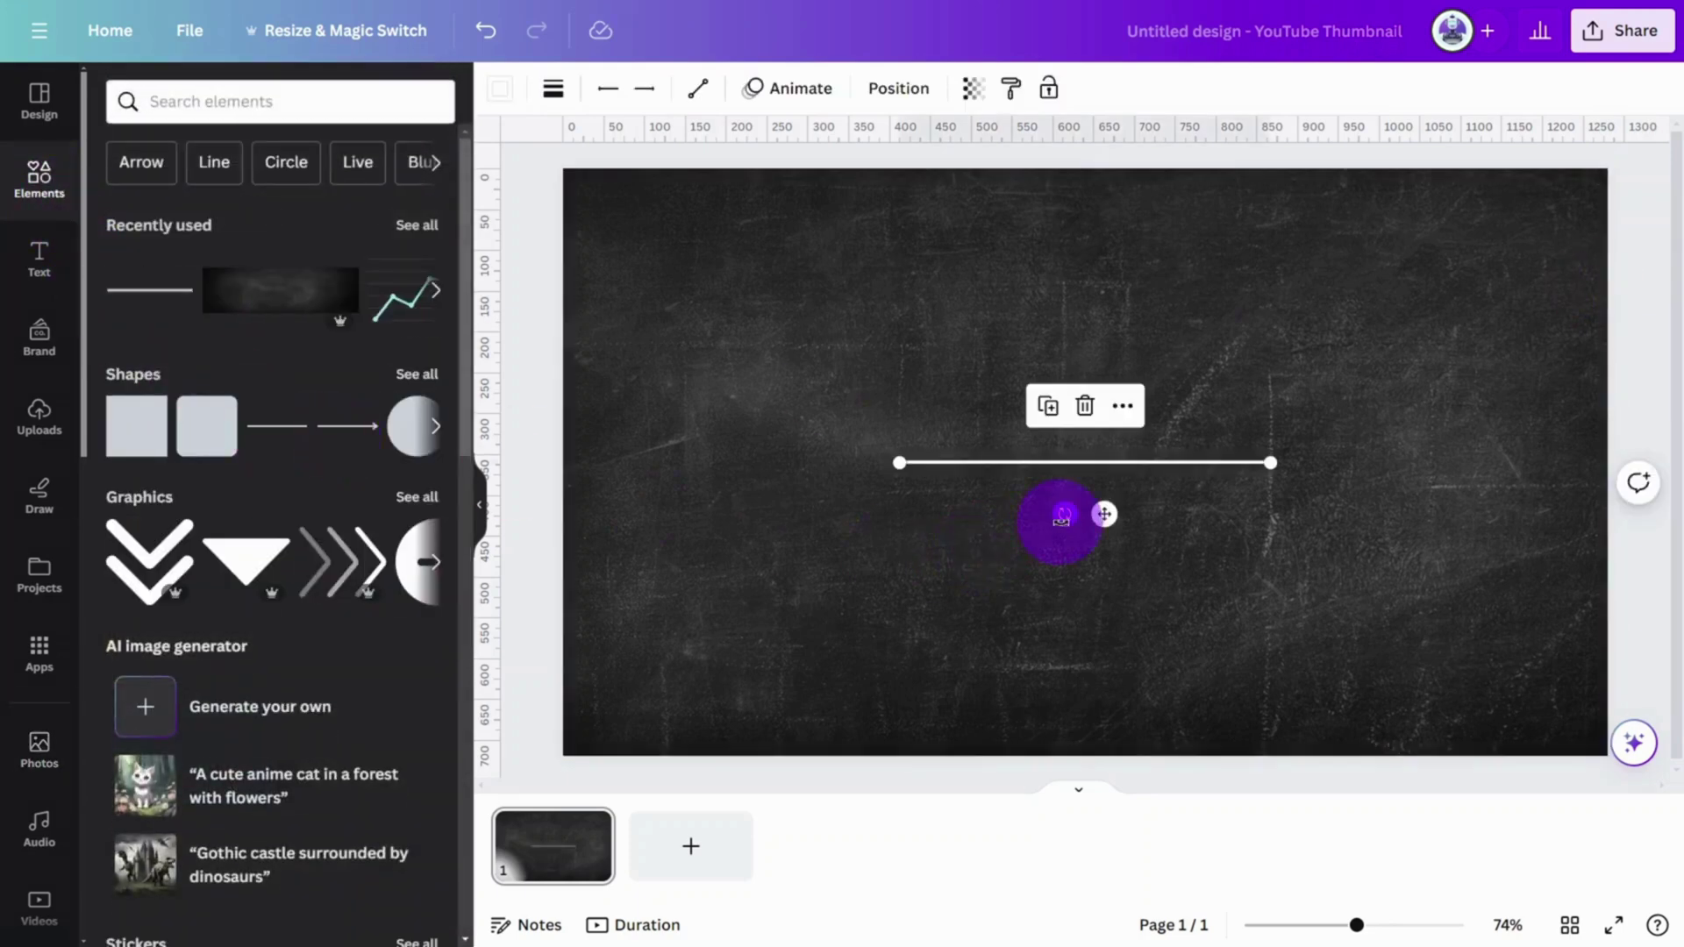
pyautogui.moveTo(1104, 514); pyautogui.dragTo(1190, 487)
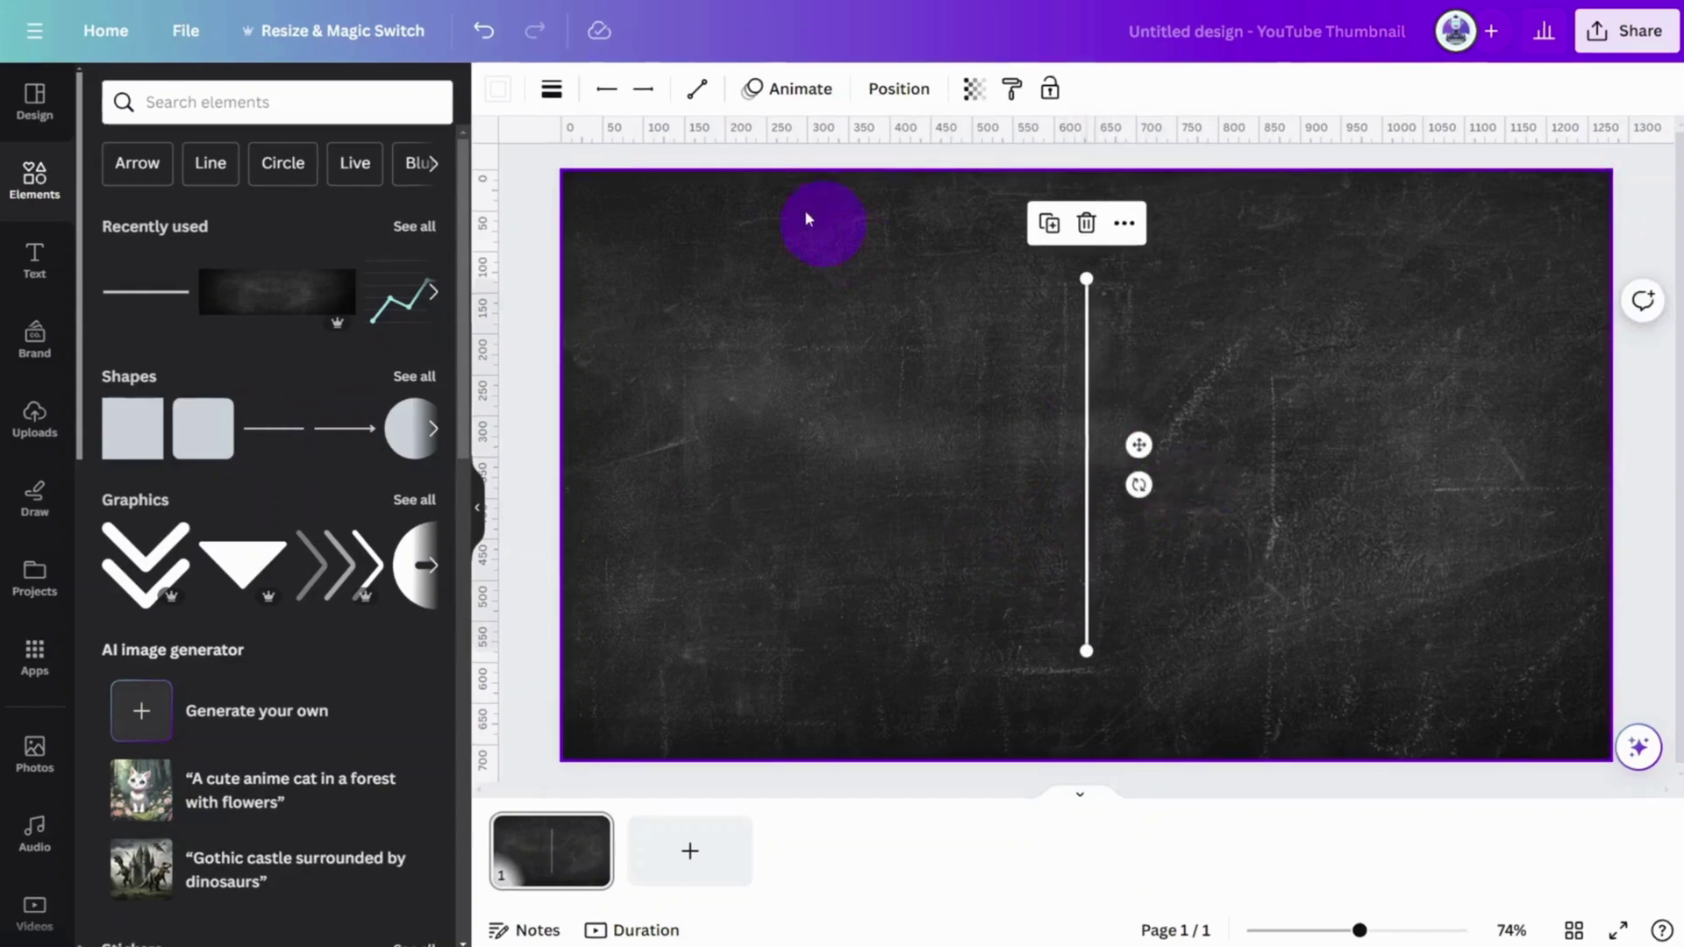
pyautogui.click(552, 88)
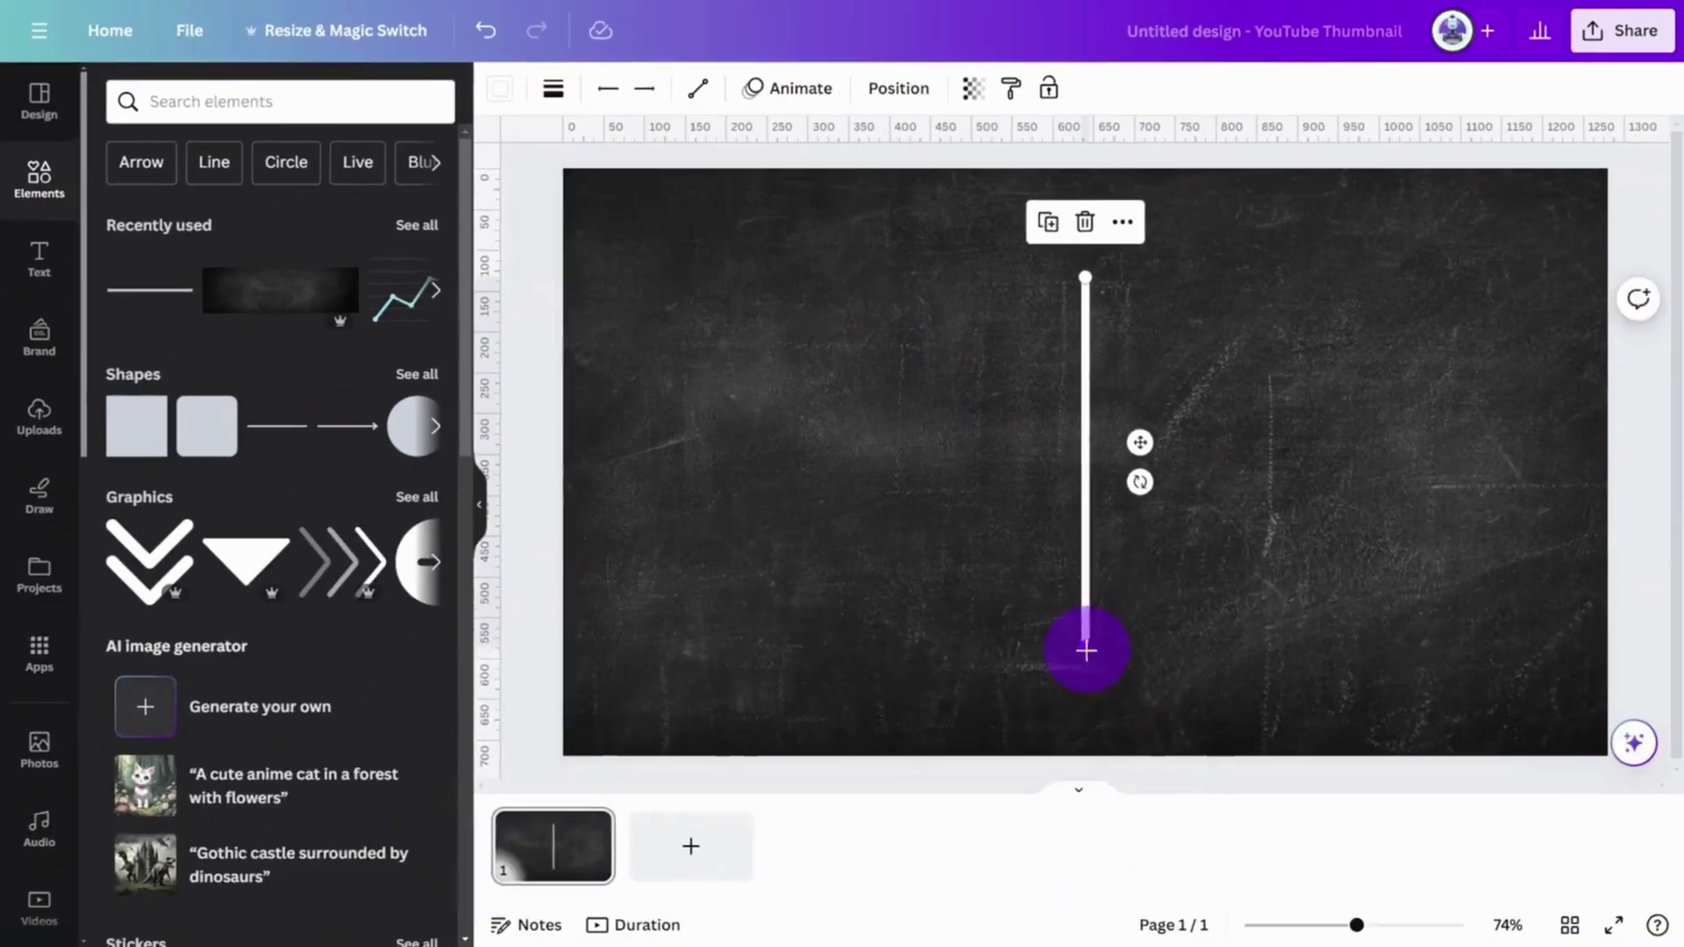
pyautogui.moveTo(1151, 824); pyautogui.dragTo(1152, 946)
pyautogui.click(1401, 556)
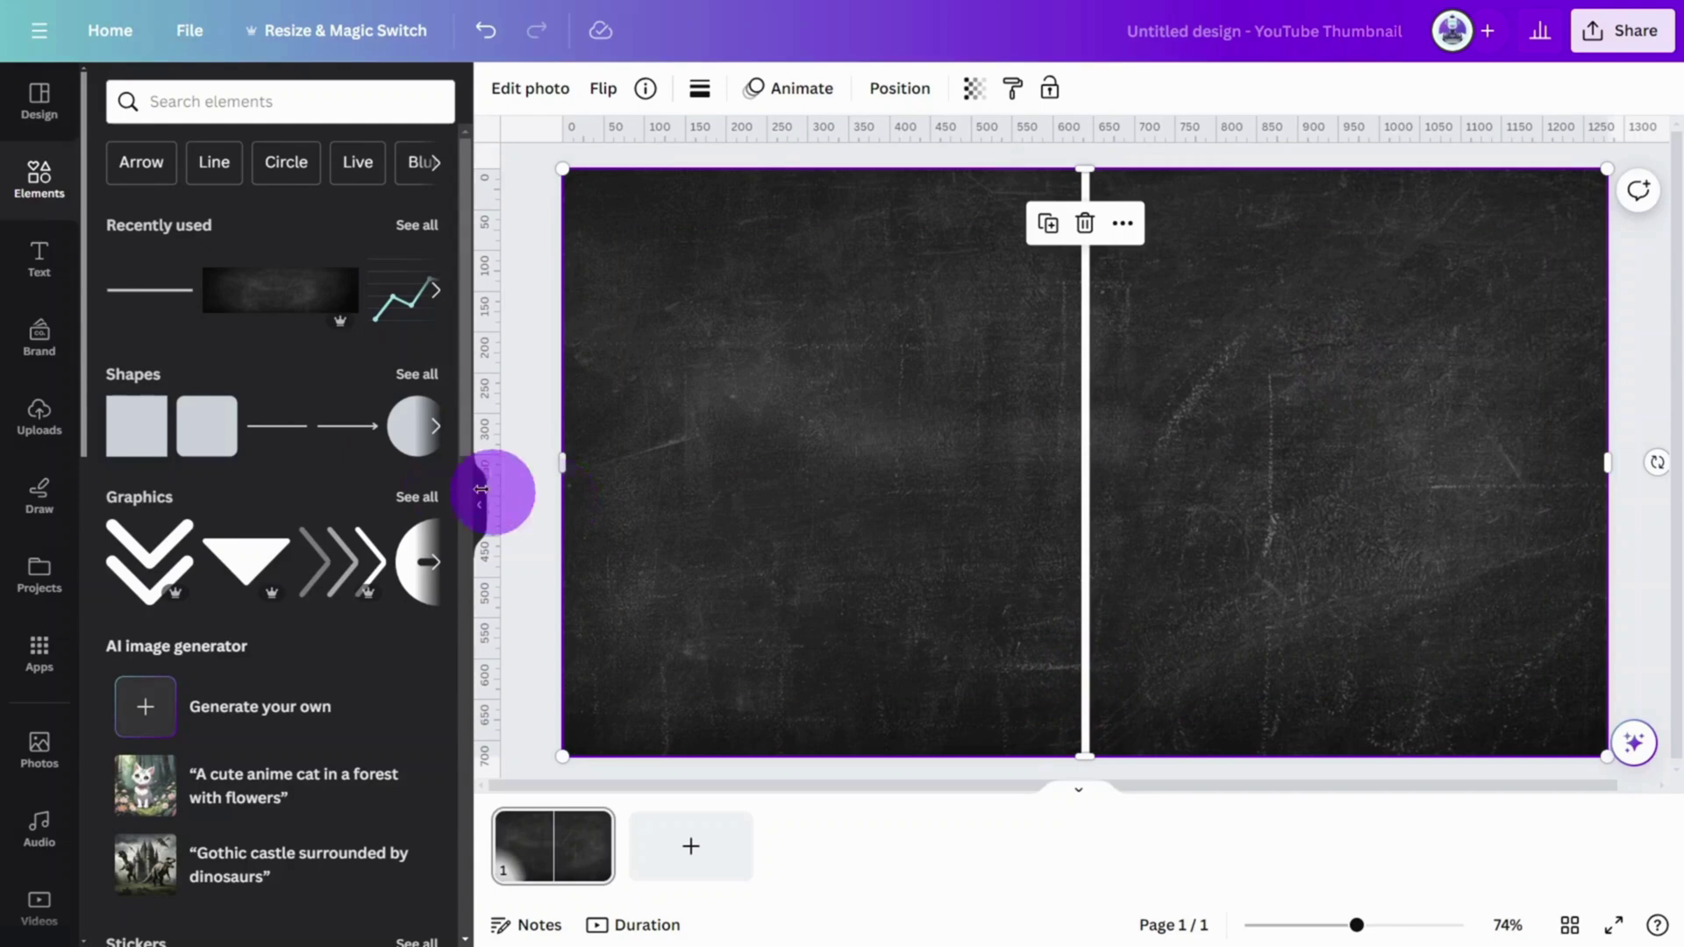
# Step: Add a heading reading "BEFORE" and position it near the upper edge of the page's left half
pyautogui.click(61, 288)
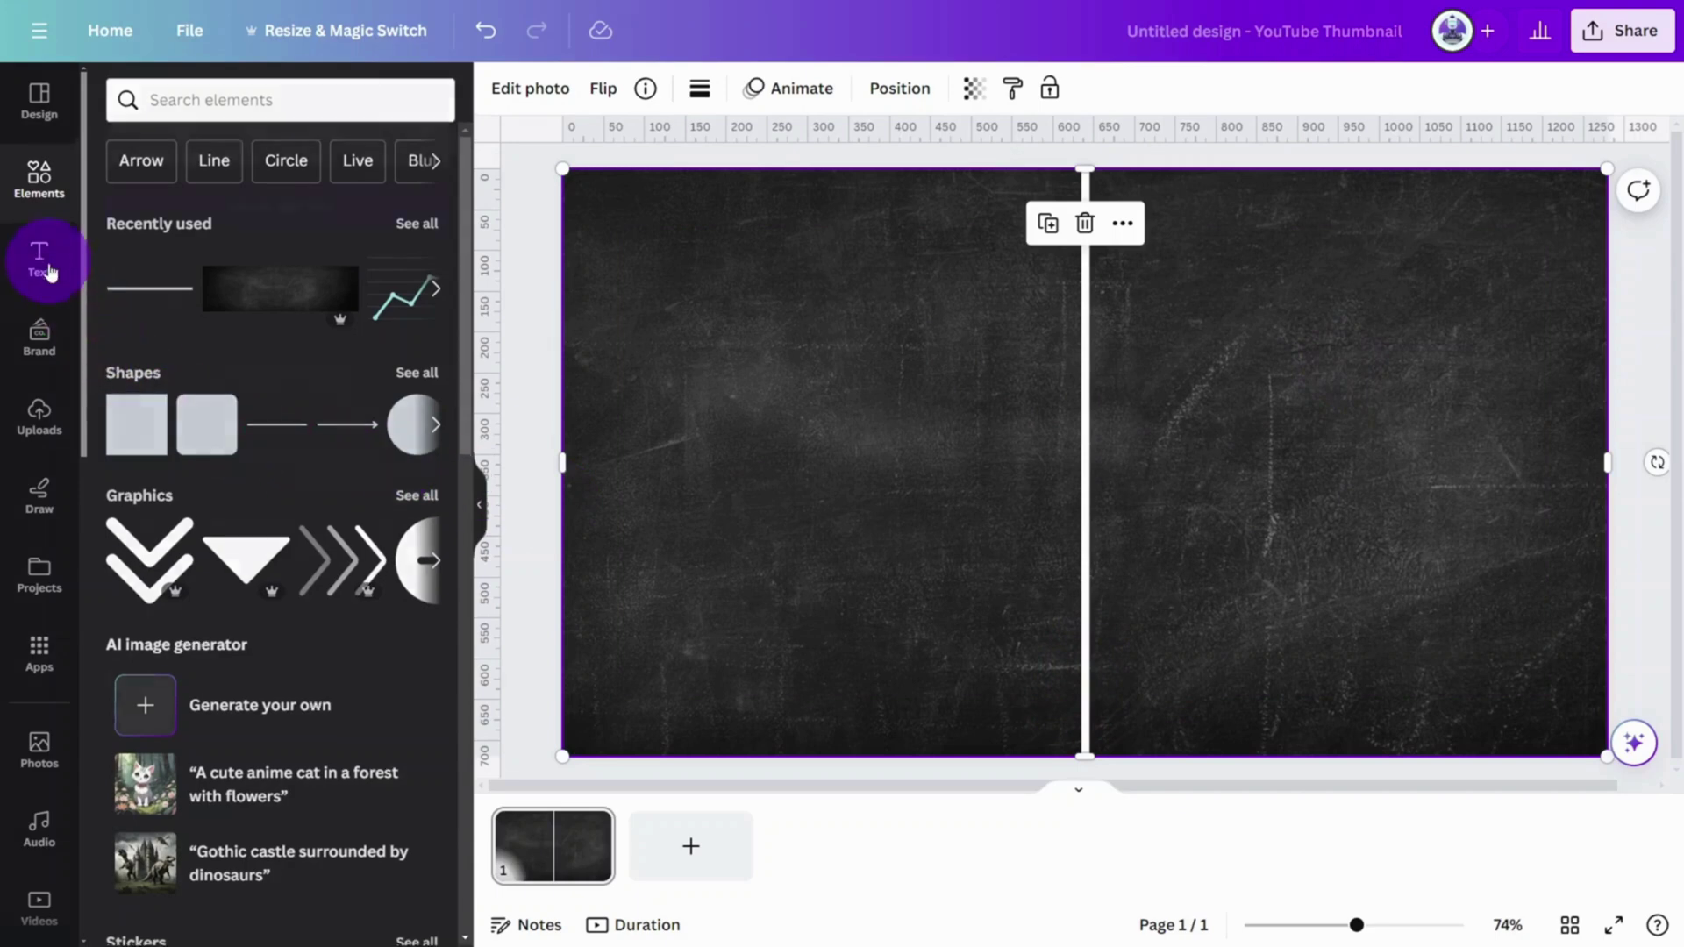
pyautogui.click(166, 380)
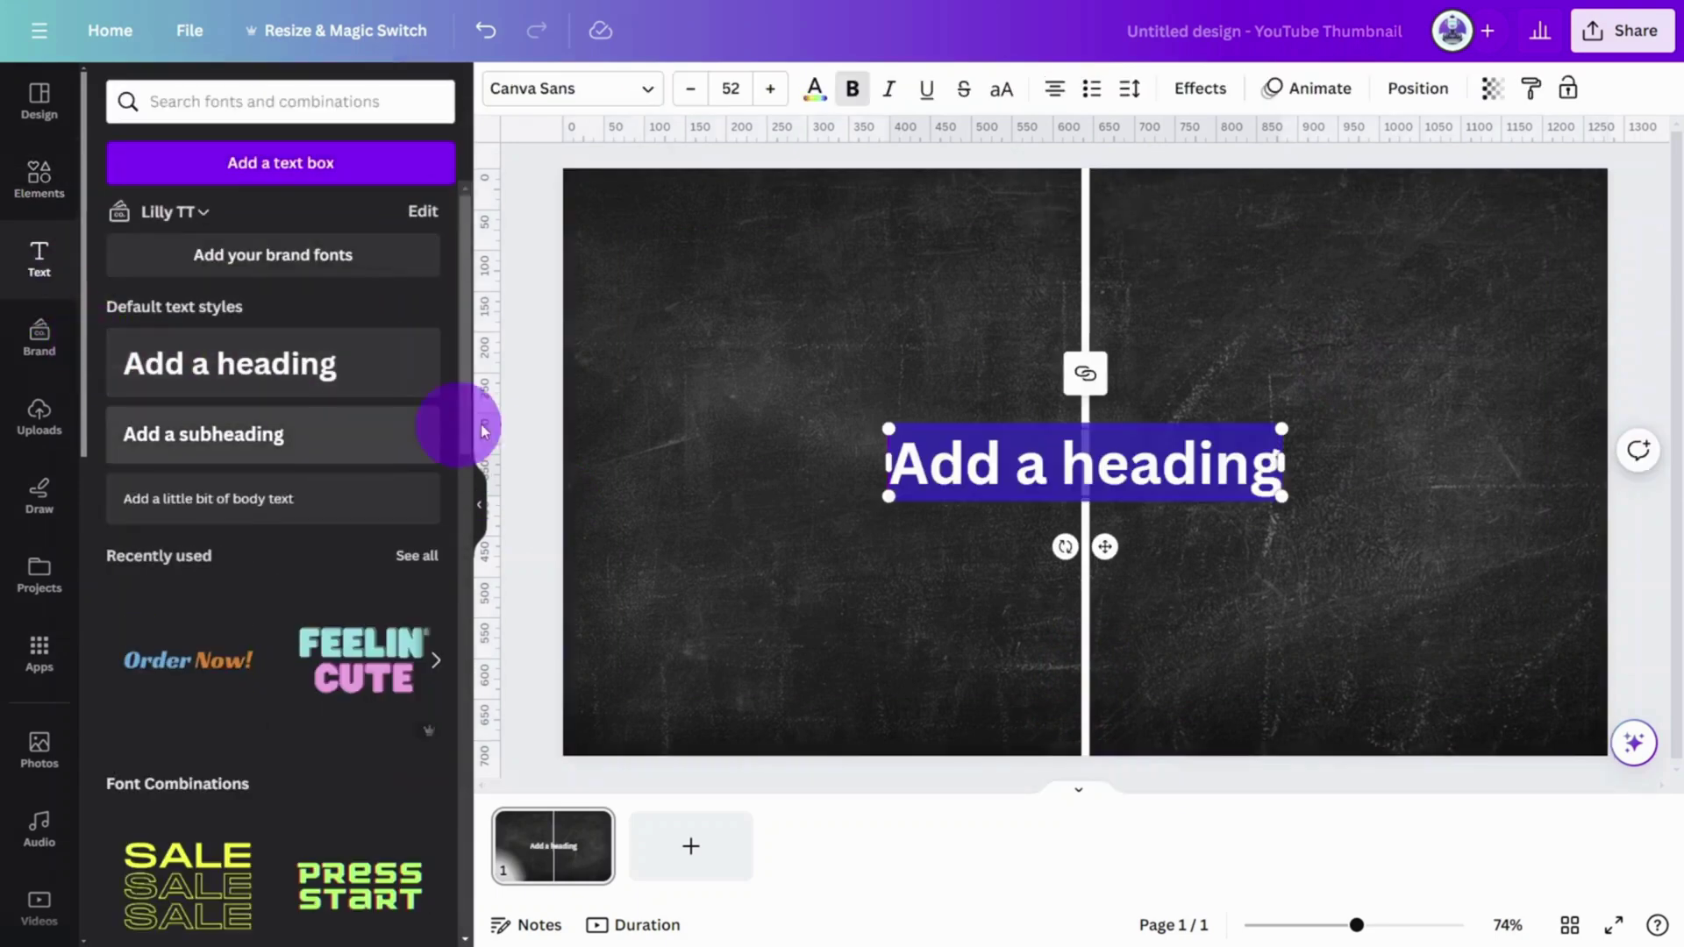
pyautogui.write('BEFORE')
pyautogui.click(930, 488)
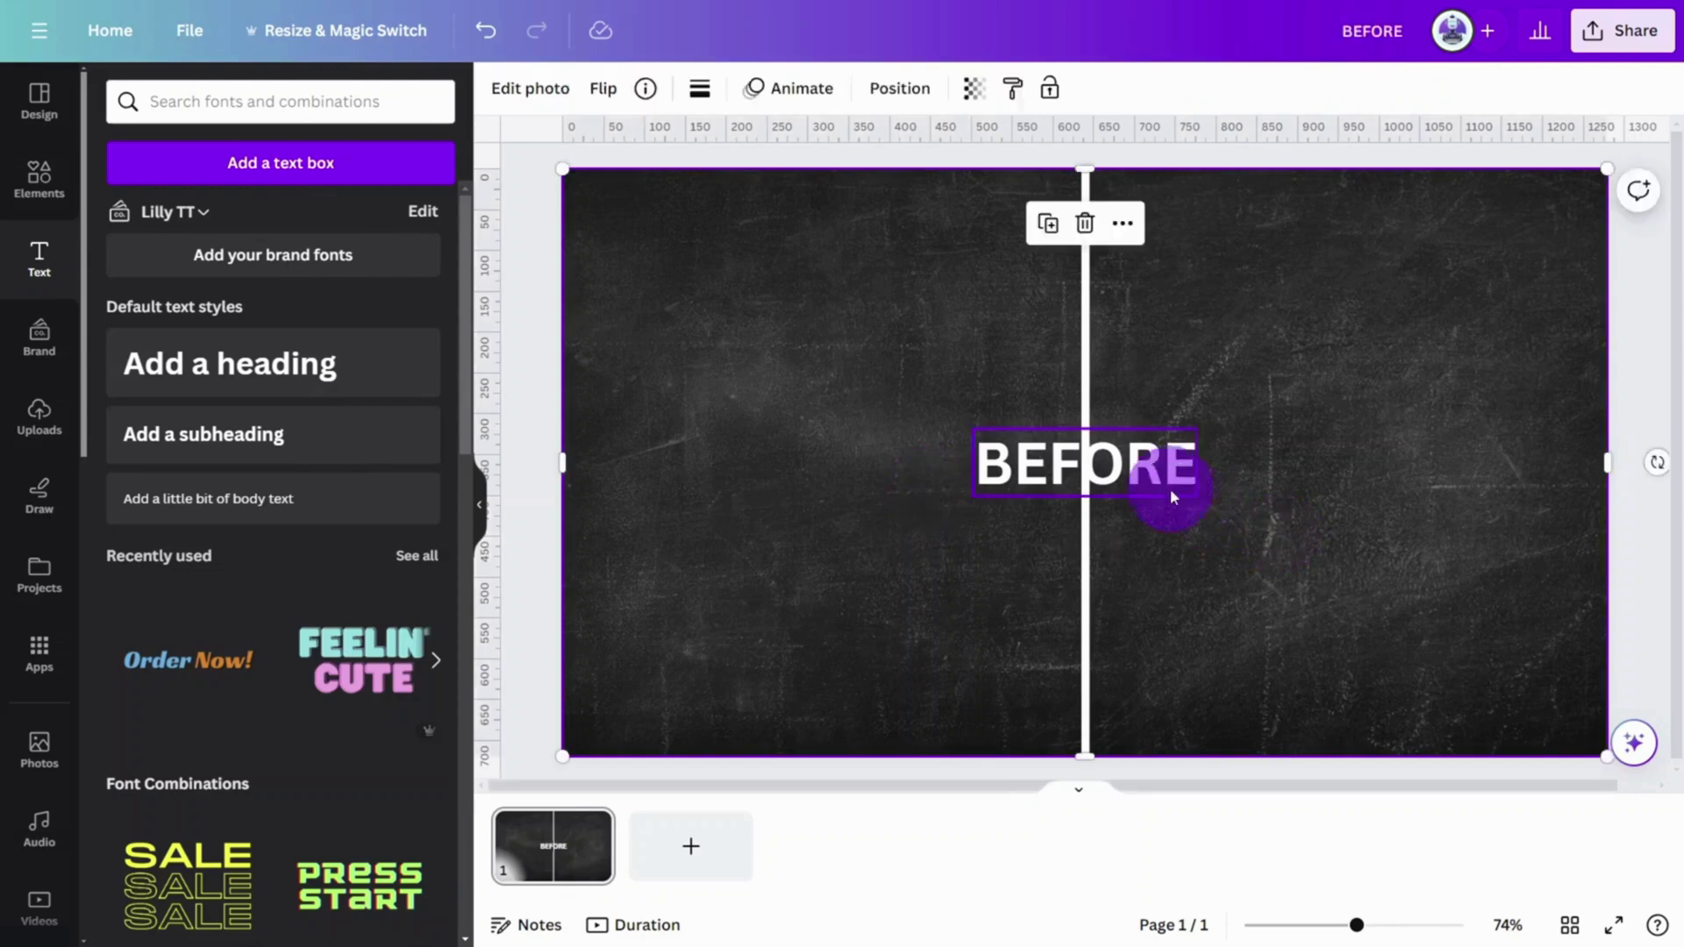
pyautogui.moveTo(1170, 488); pyautogui.dragTo(907, 278)
# Step: Set the BEFORE heading's font to Kapsalon and its colour to a custom dark red
pyautogui.click(620, 86)
pyautogui.click(233, 139)
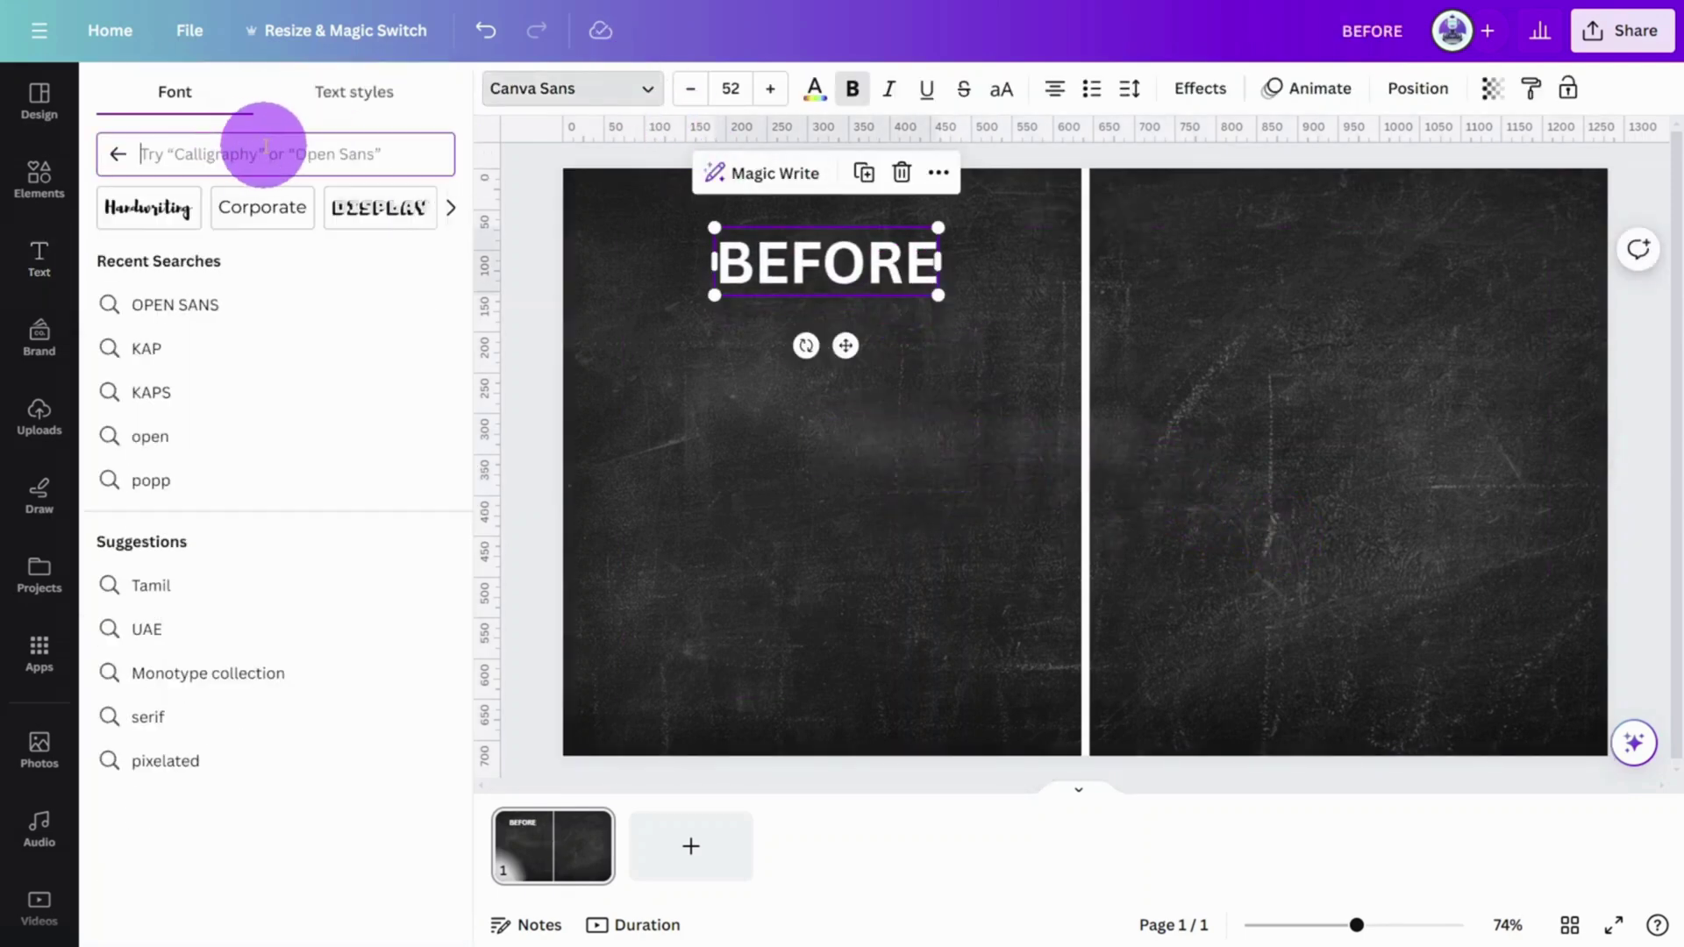
pyautogui.write('KAP')
pyautogui.click(153, 257)
pyautogui.click(813, 90)
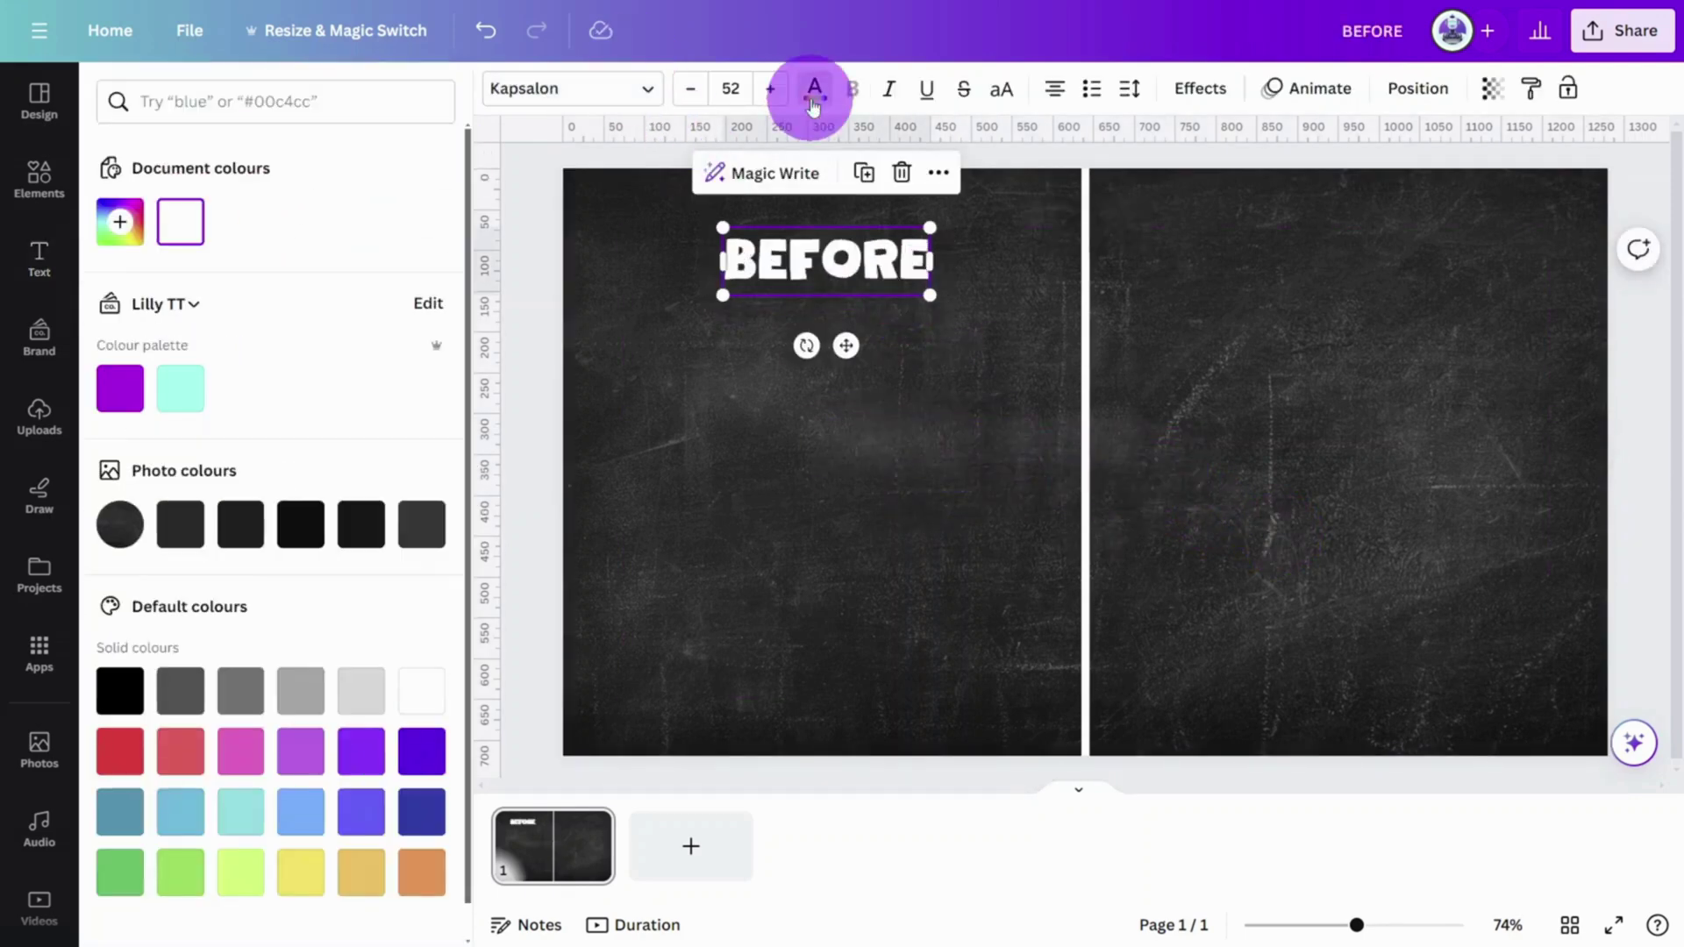
pyautogui.click(107, 233)
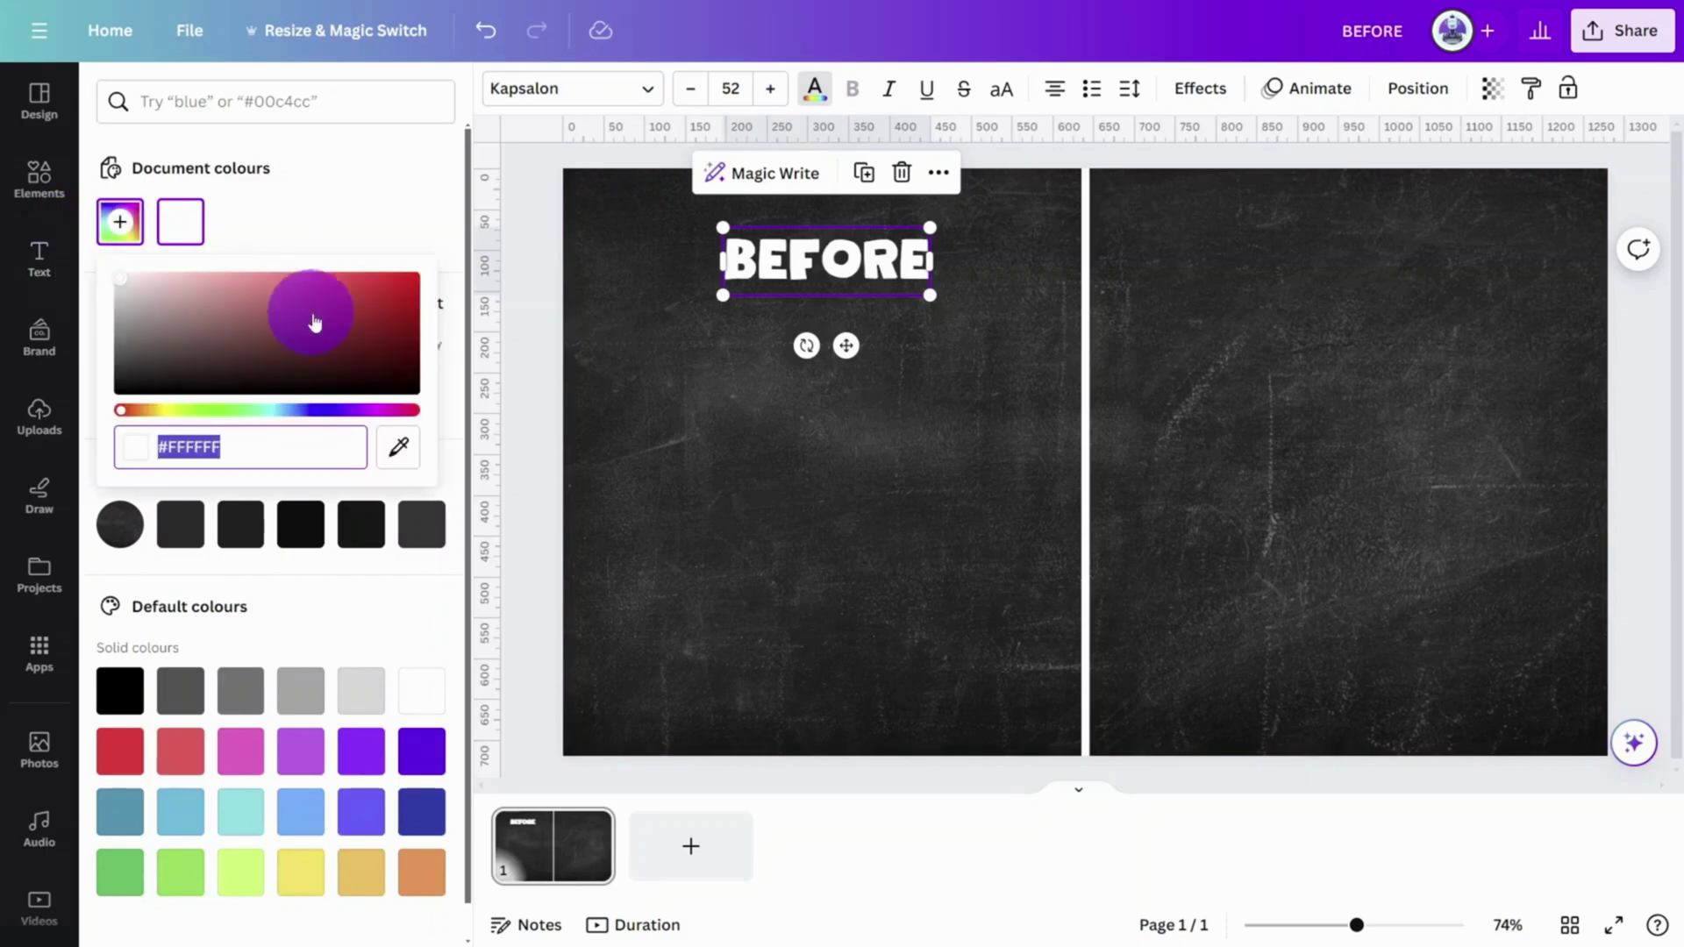
pyautogui.moveTo(314, 322); pyautogui.dragTo(389, 278)
# Step: Apply a black Shadow effect to the BEFORE heading and enlarge its text to size 71.6
pyautogui.click(1200, 88)
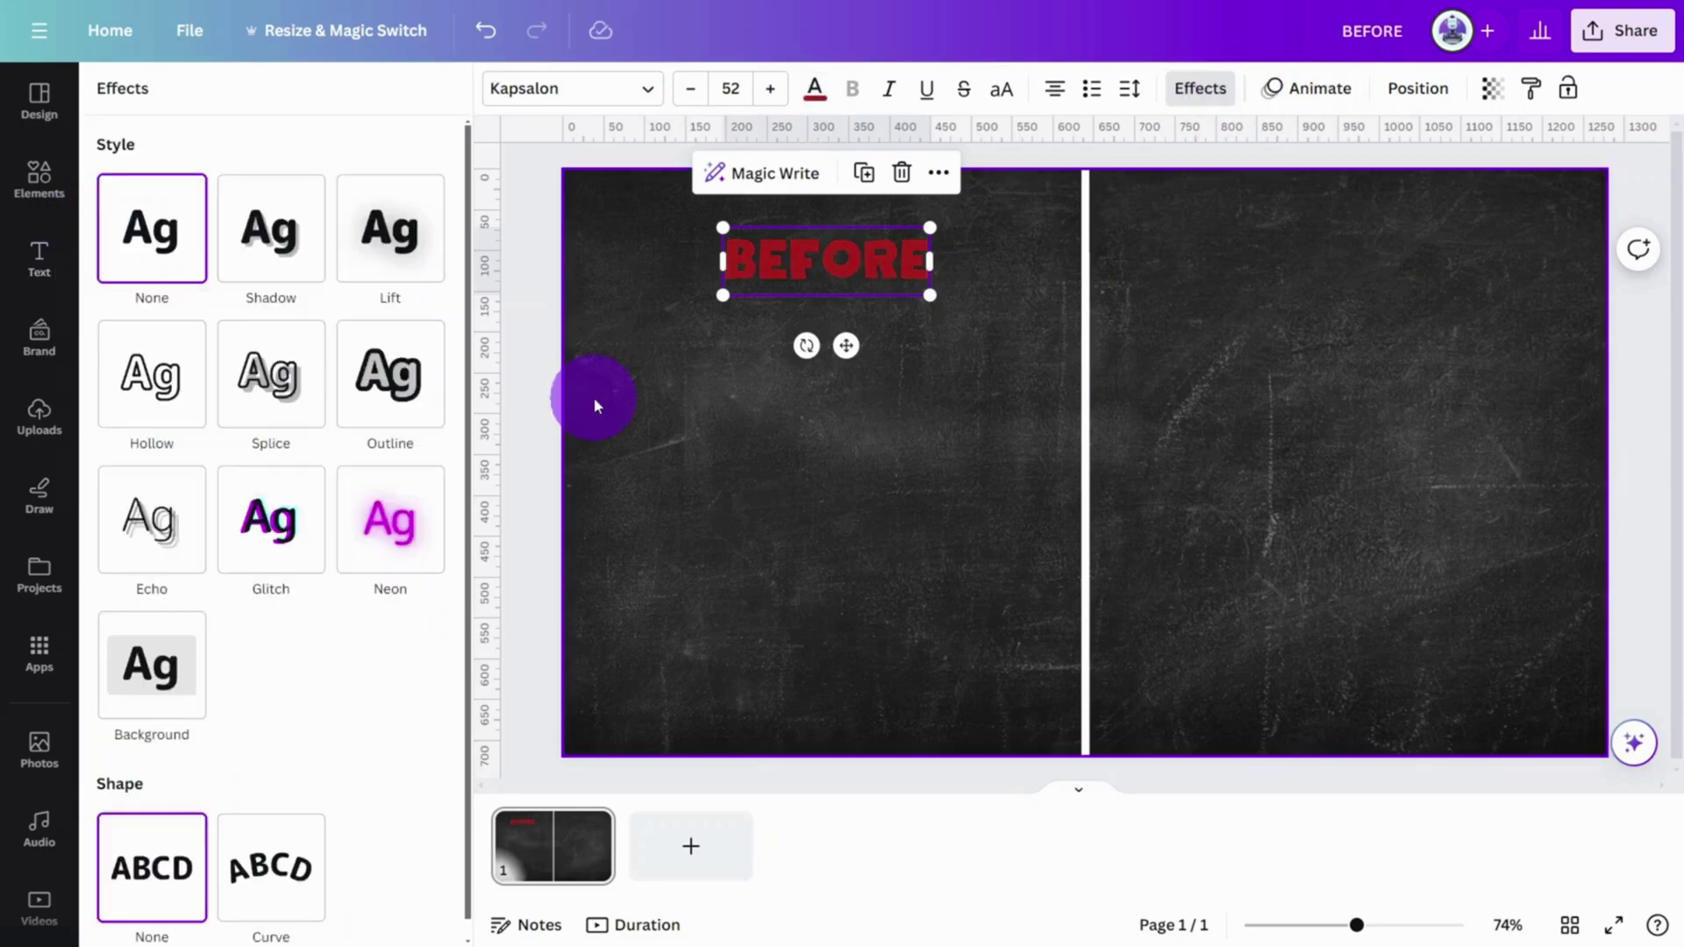
pyautogui.click(271, 225)
pyautogui.click(427, 592)
pyautogui.click(280, 137)
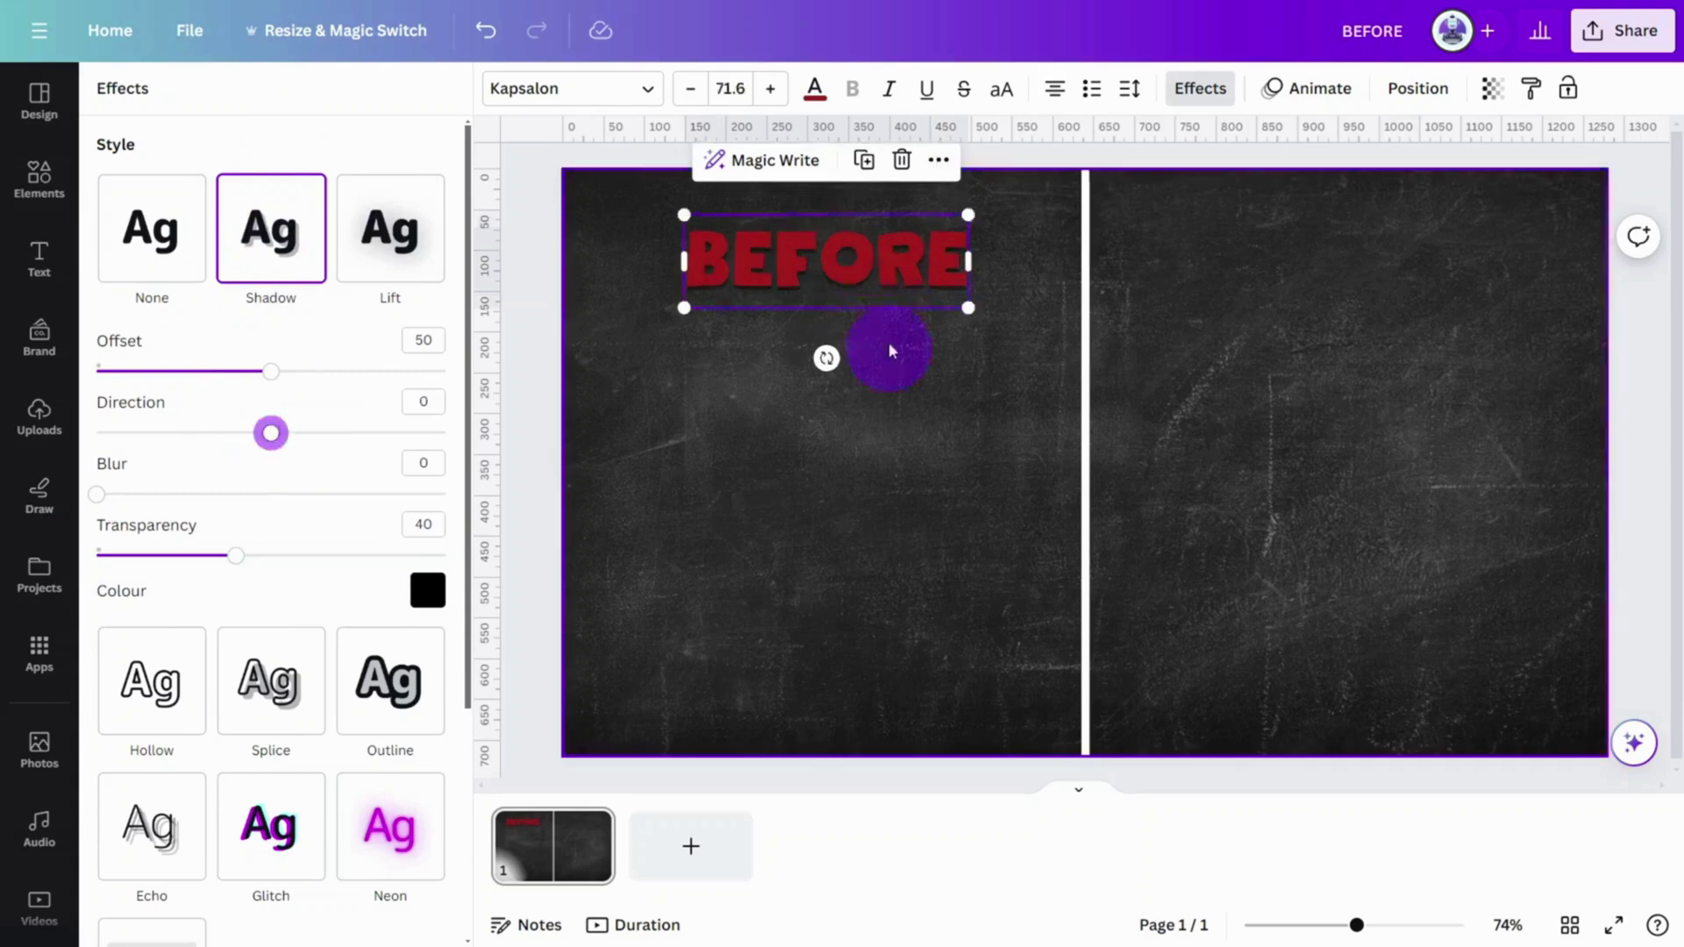
pyautogui.click(887, 342)
pyautogui.click(884, 276)
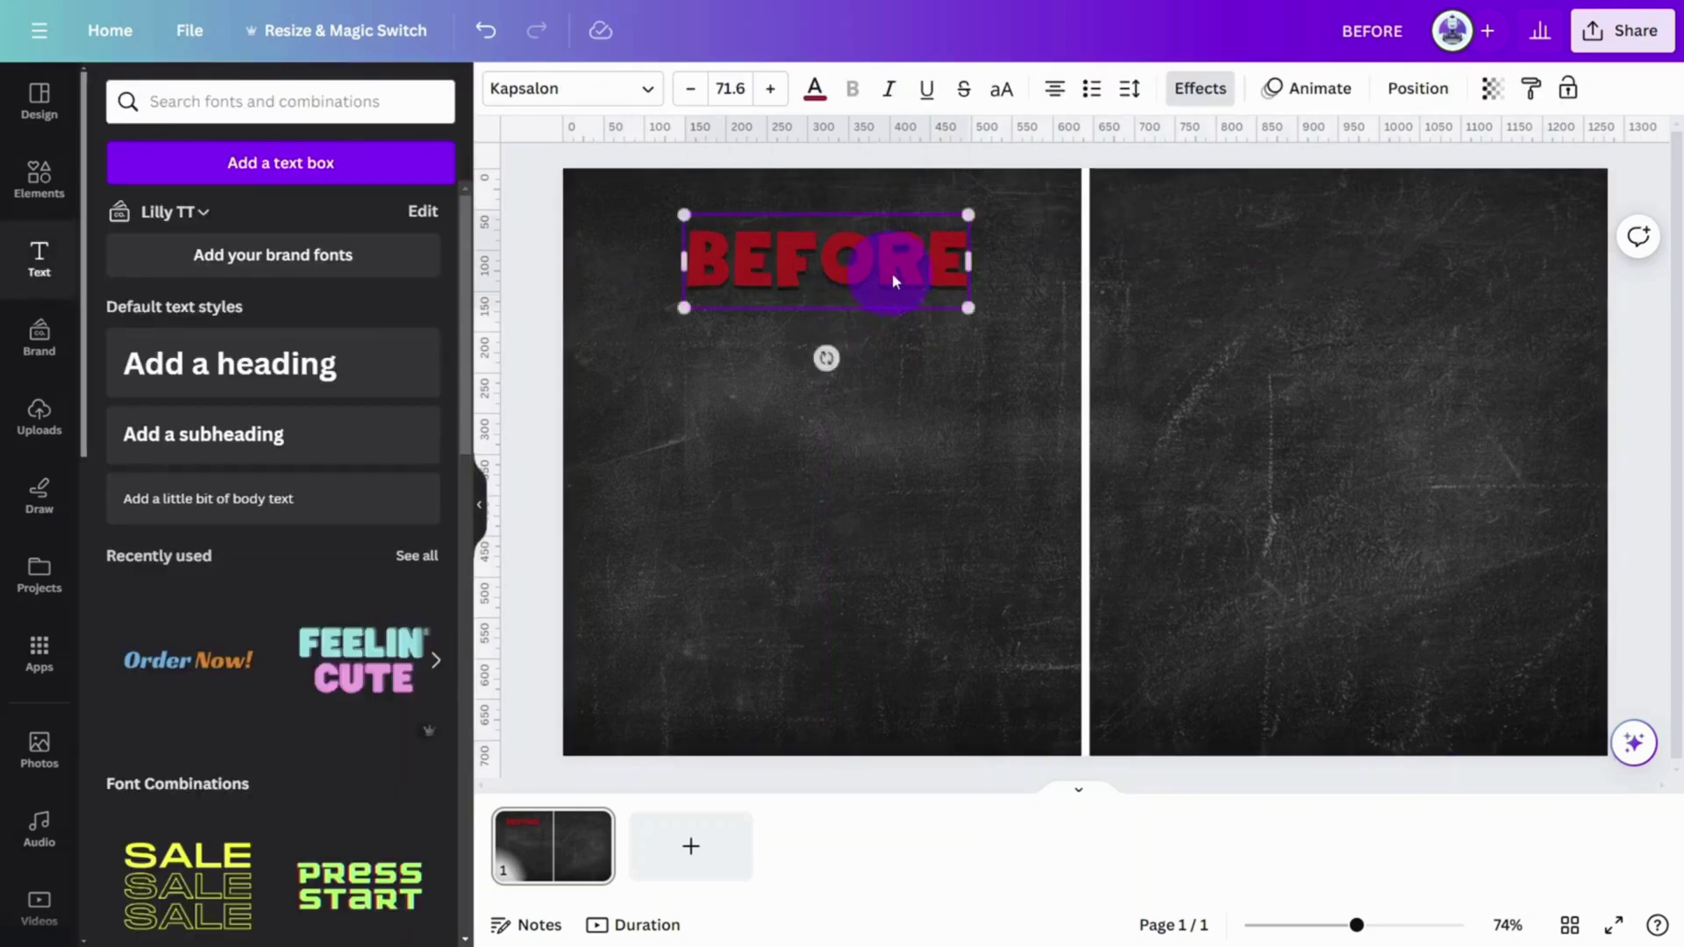
# Step: Duplicate the BEFORE heading into the page's right half at the same height and colour the copy bright green
pyautogui.moveTo(887, 272); pyautogui.dragTo(1287, 272)
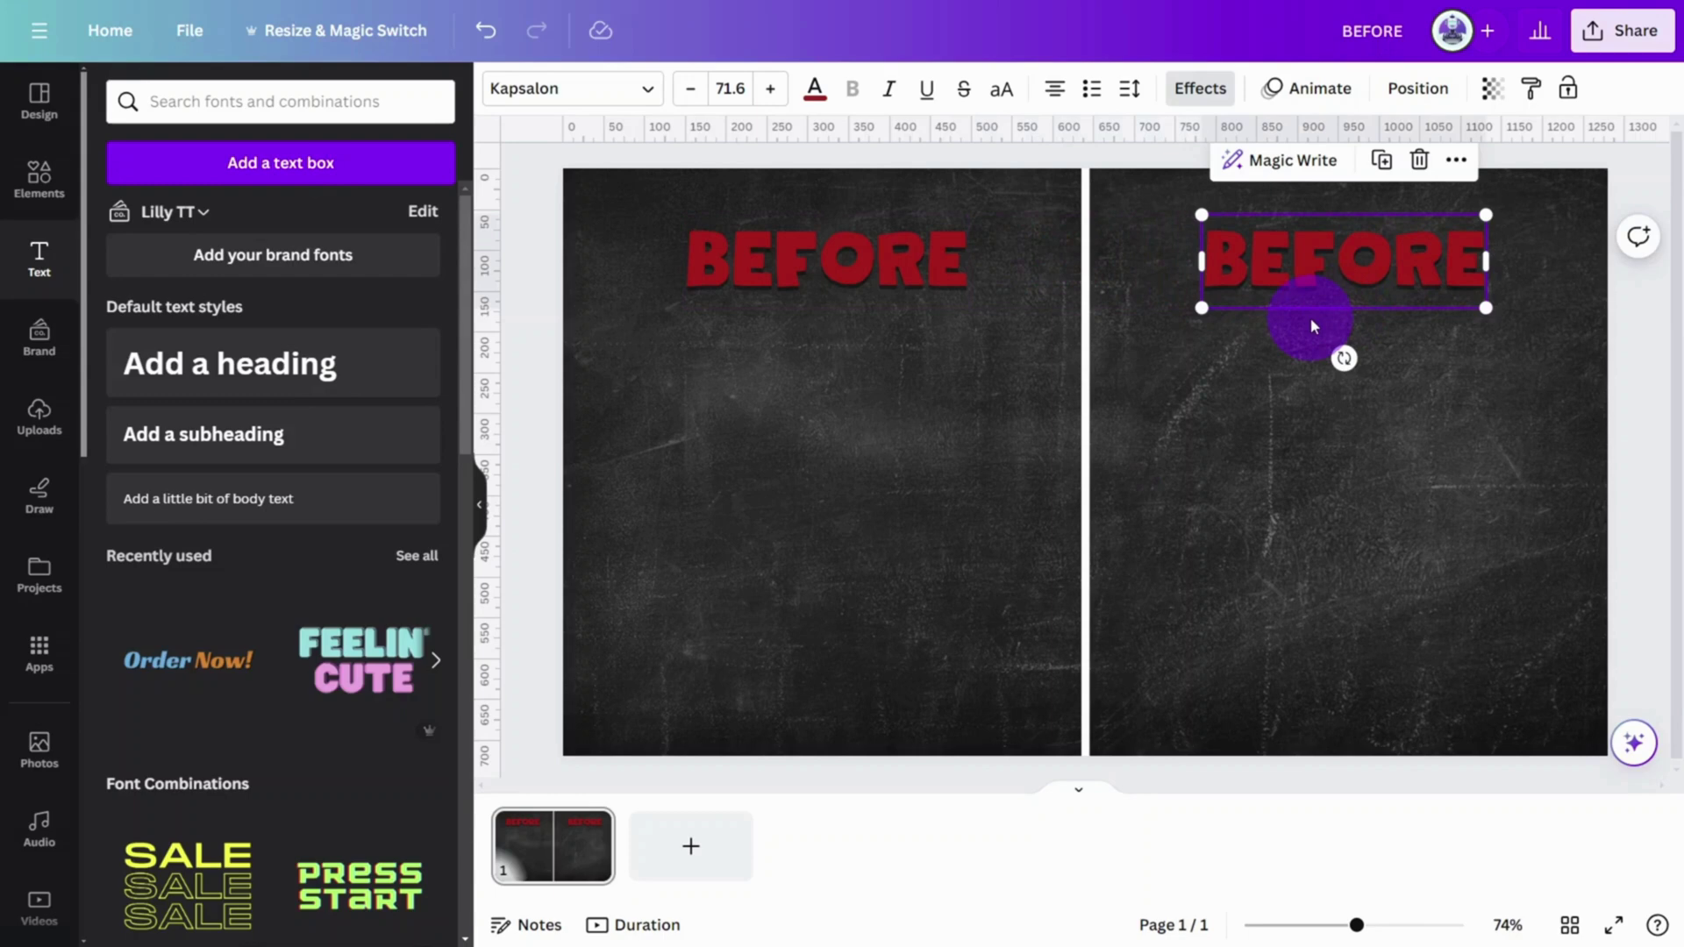
pyautogui.click(814, 91)
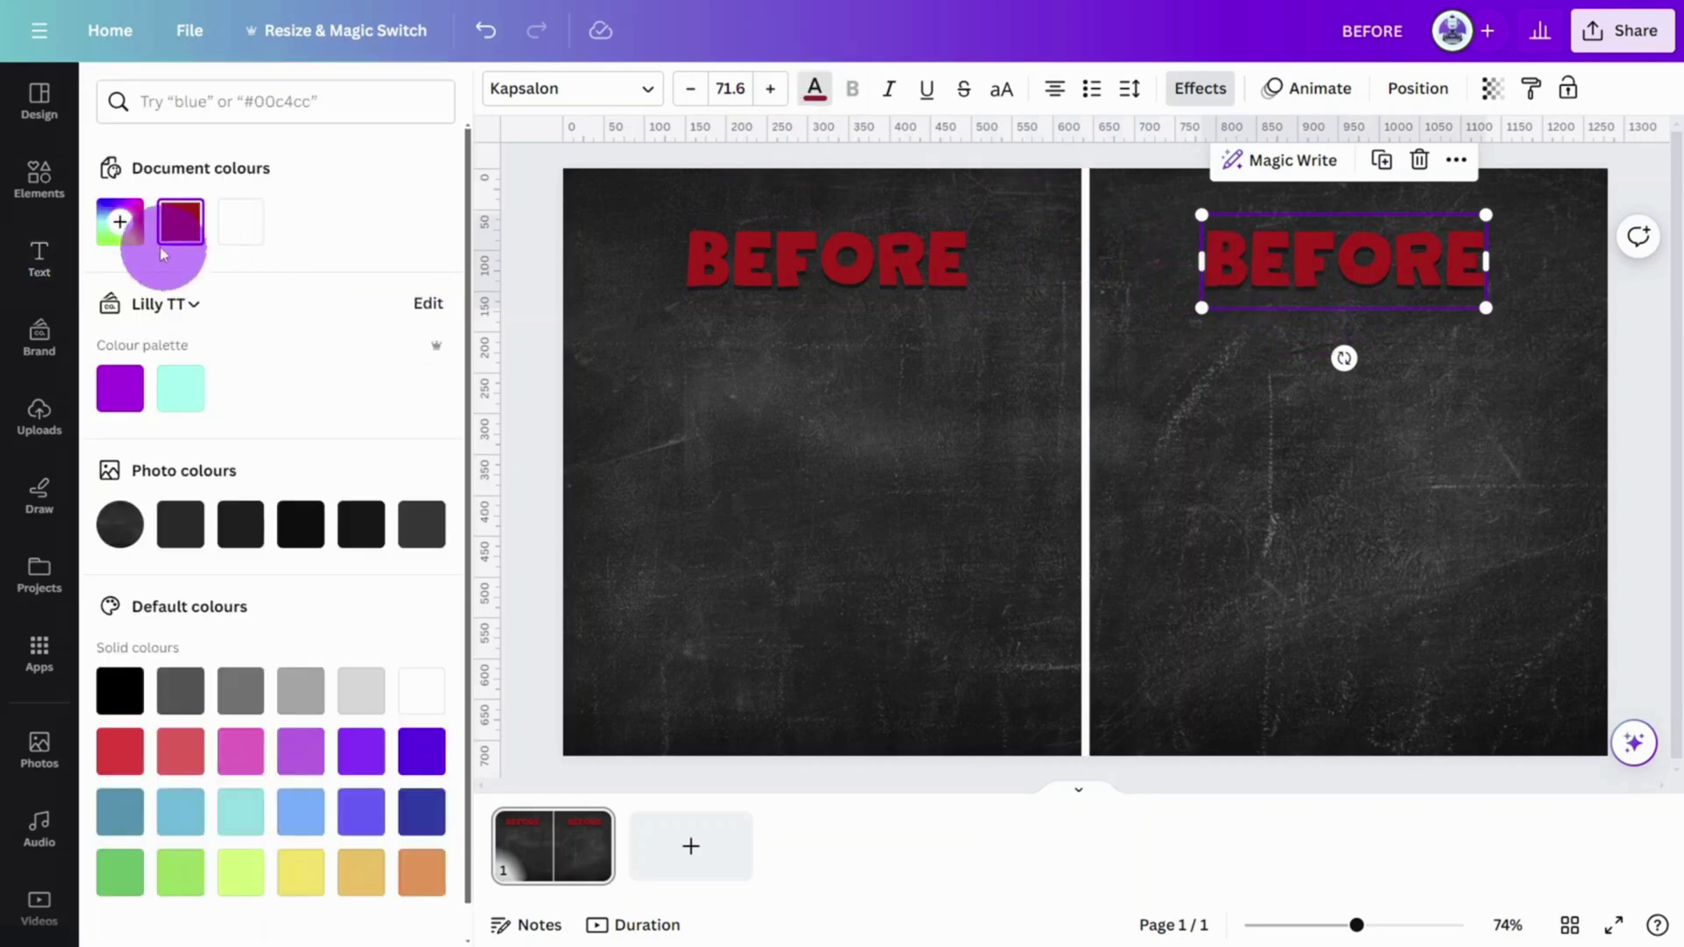
pyautogui.click(119, 221)
pyautogui.click(226, 413)
# Step: Change the green heading's text to "AFTER"
pyautogui.click(1366, 263)
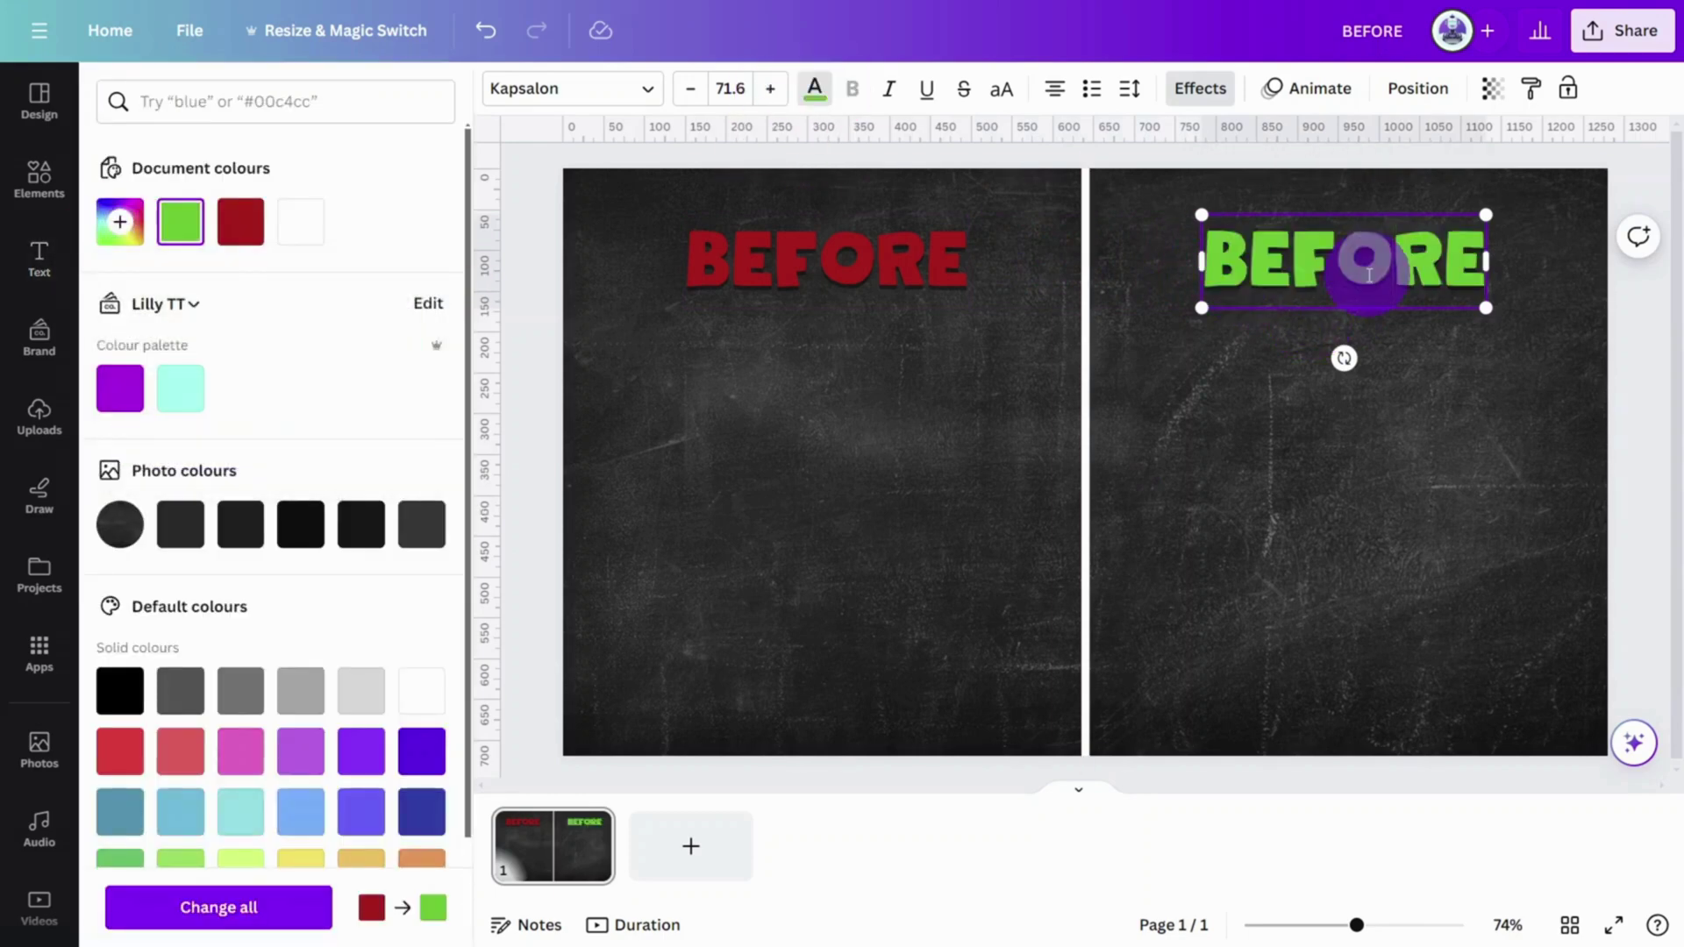
pyautogui.doubleClick(1369, 275)
pyautogui.write('AFTER')
# Step: Add a subheading text box and set it to the Open Sans font without bold
pyautogui.click(40, 259)
pyautogui.click(346, 444)
pyautogui.click(572, 88)
pyautogui.click(244, 165)
pyautogui.write('OPEN SANS')
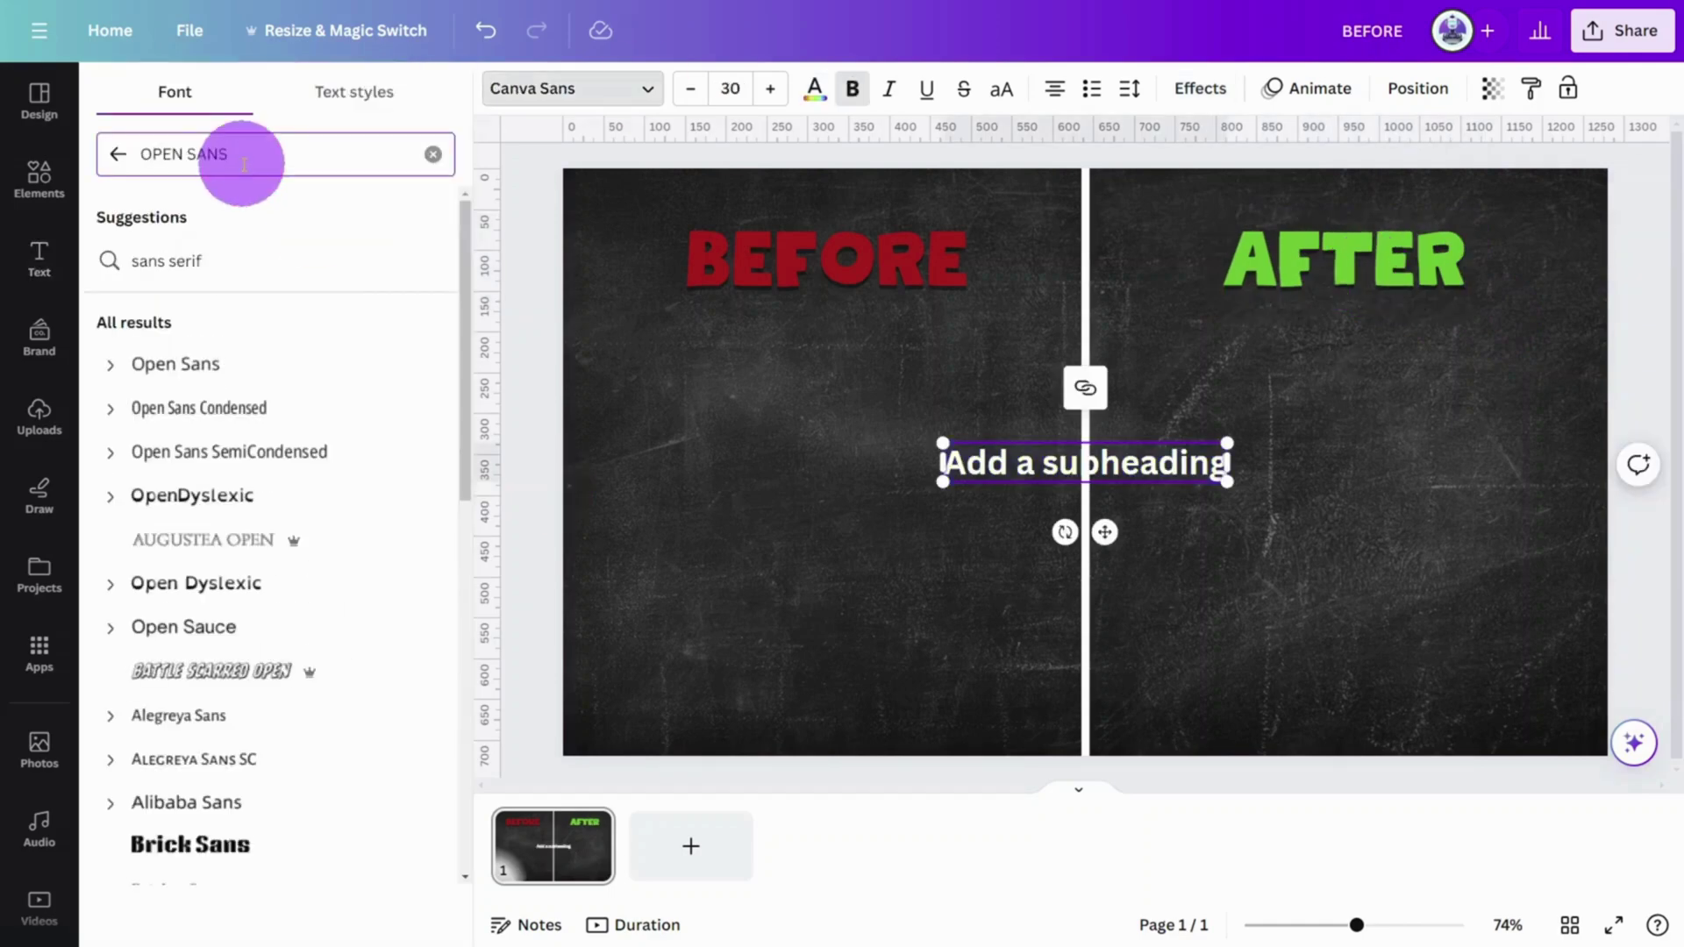
pyautogui.click(237, 366)
pyautogui.click(853, 89)
# Step: Move the subheading beneath the BEFORE heading and change its text to "Subscribers"
pyautogui.moveTo(1184, 464); pyautogui.dragTo(924, 375)
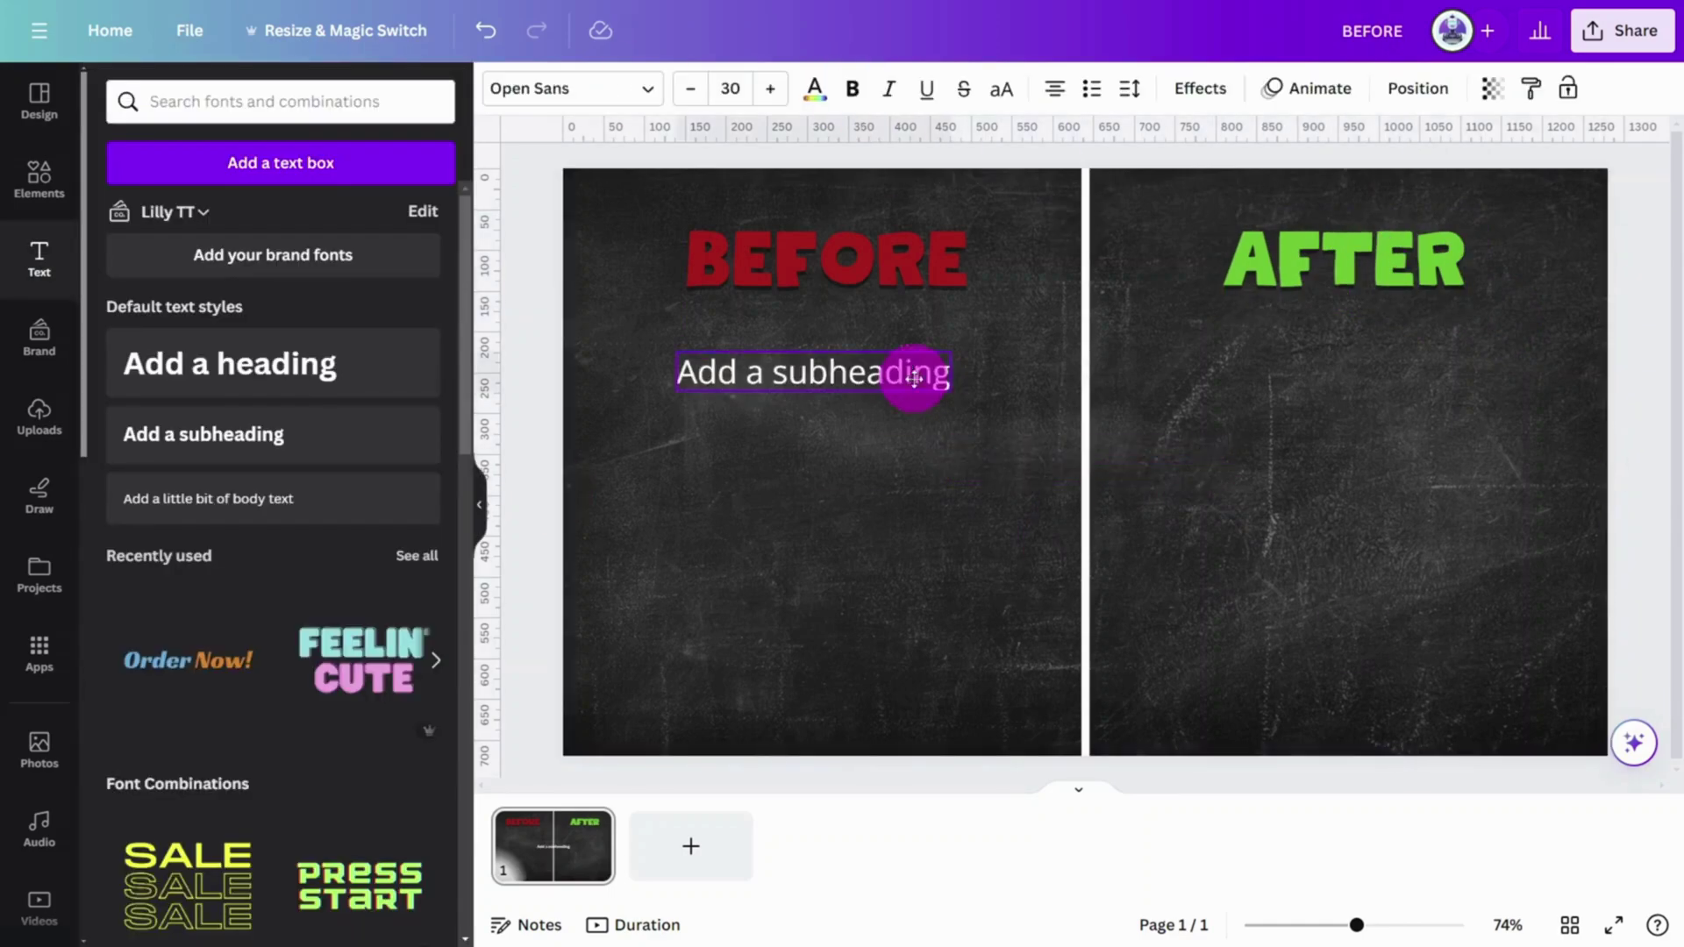
pyautogui.doubleClick(827, 367)
pyautogui.write('Subscribers')
pyautogui.click(830, 407)
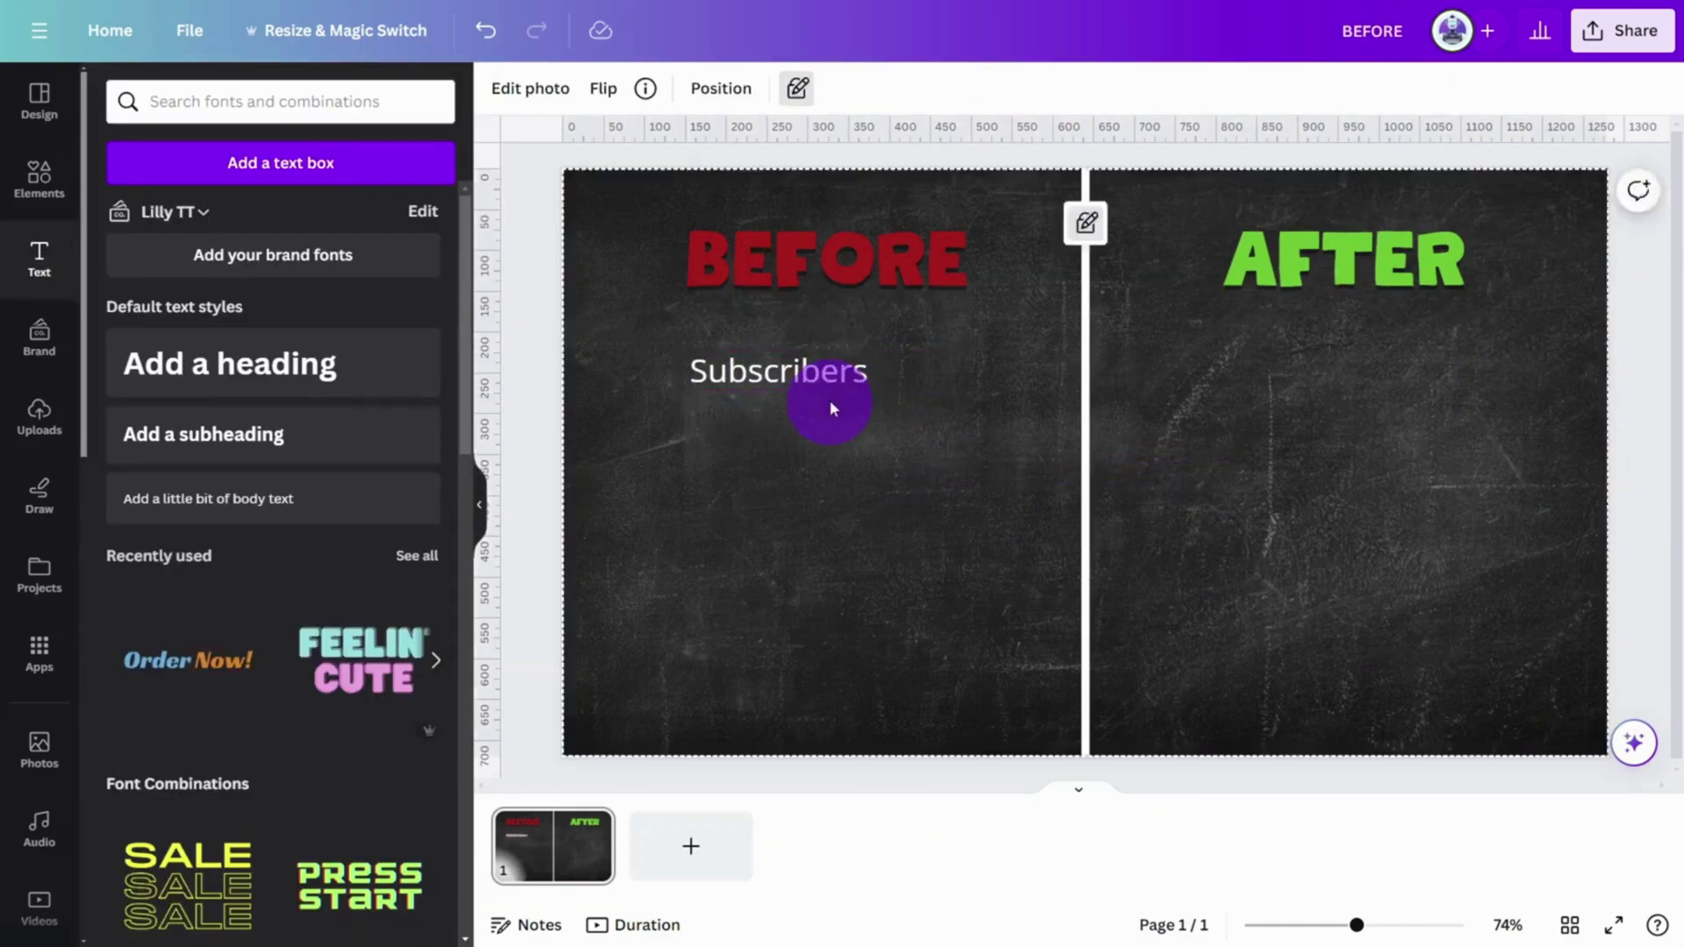
# Step: Duplicate the Subscribers text as a larger "12" directly beneath it, and enlarge both texts together
pyautogui.click(827, 372)
pyautogui.hotkey('ctrl', 'd')
pyautogui.doubleClick(779, 416)
pyautogui.write('12')
pyautogui.moveTo(827, 386); pyautogui.dragTo(762, 441)
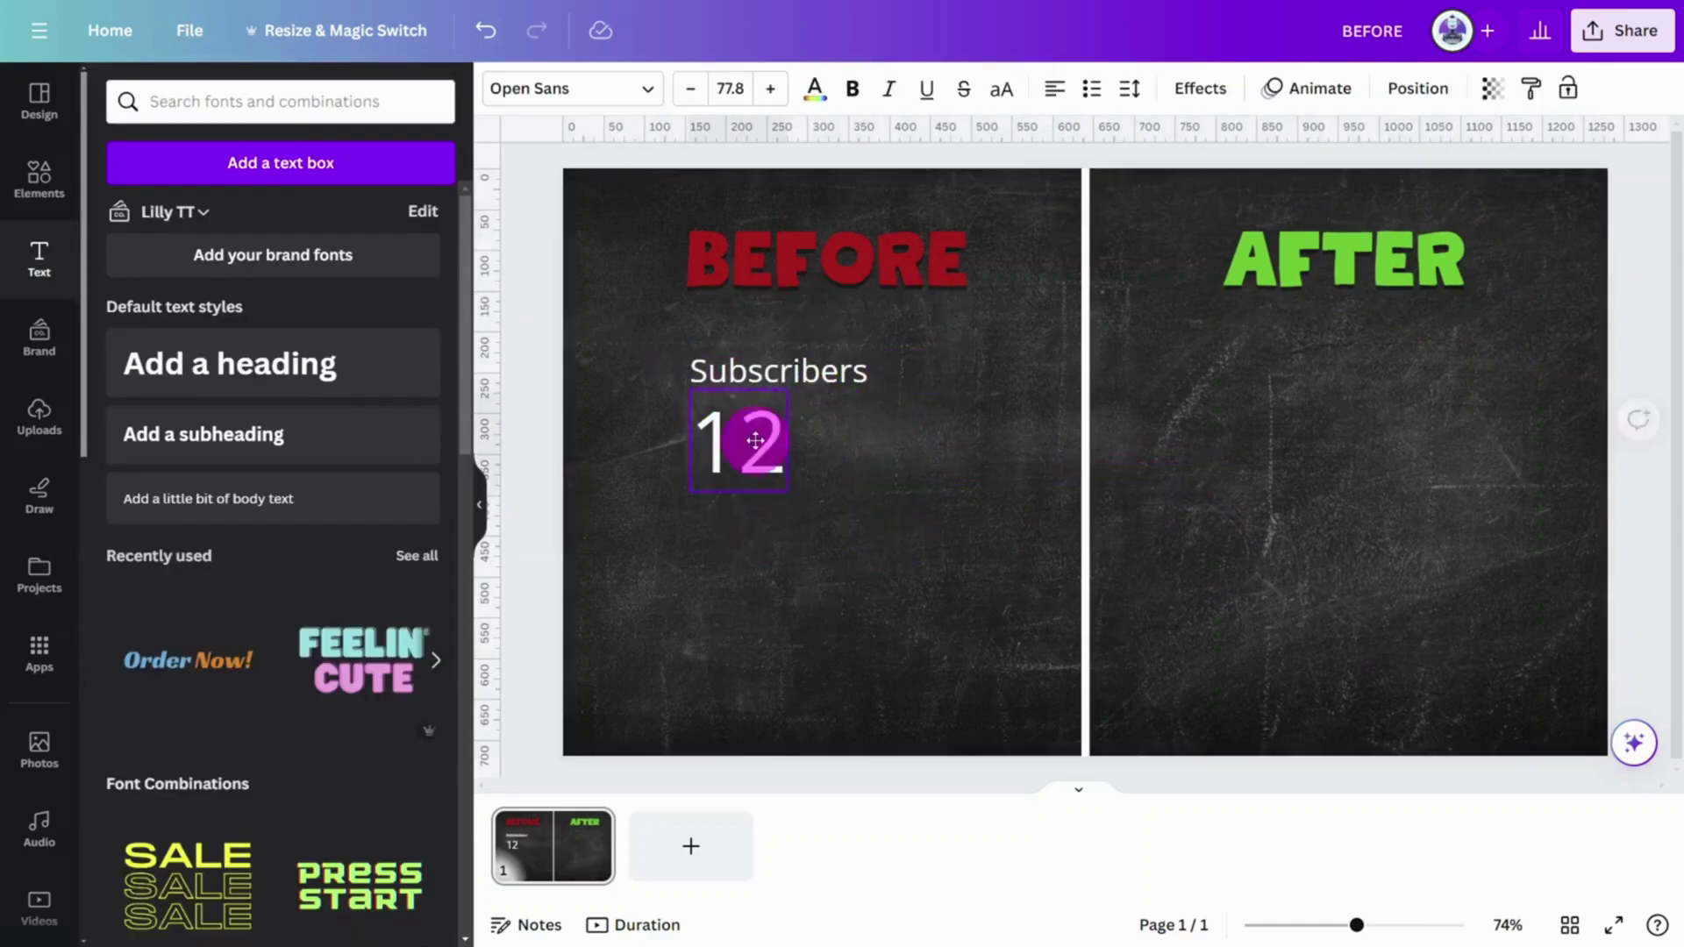
pyautogui.keyDown('shift'); pyautogui.click(816, 372); pyautogui.keyUp('shift')
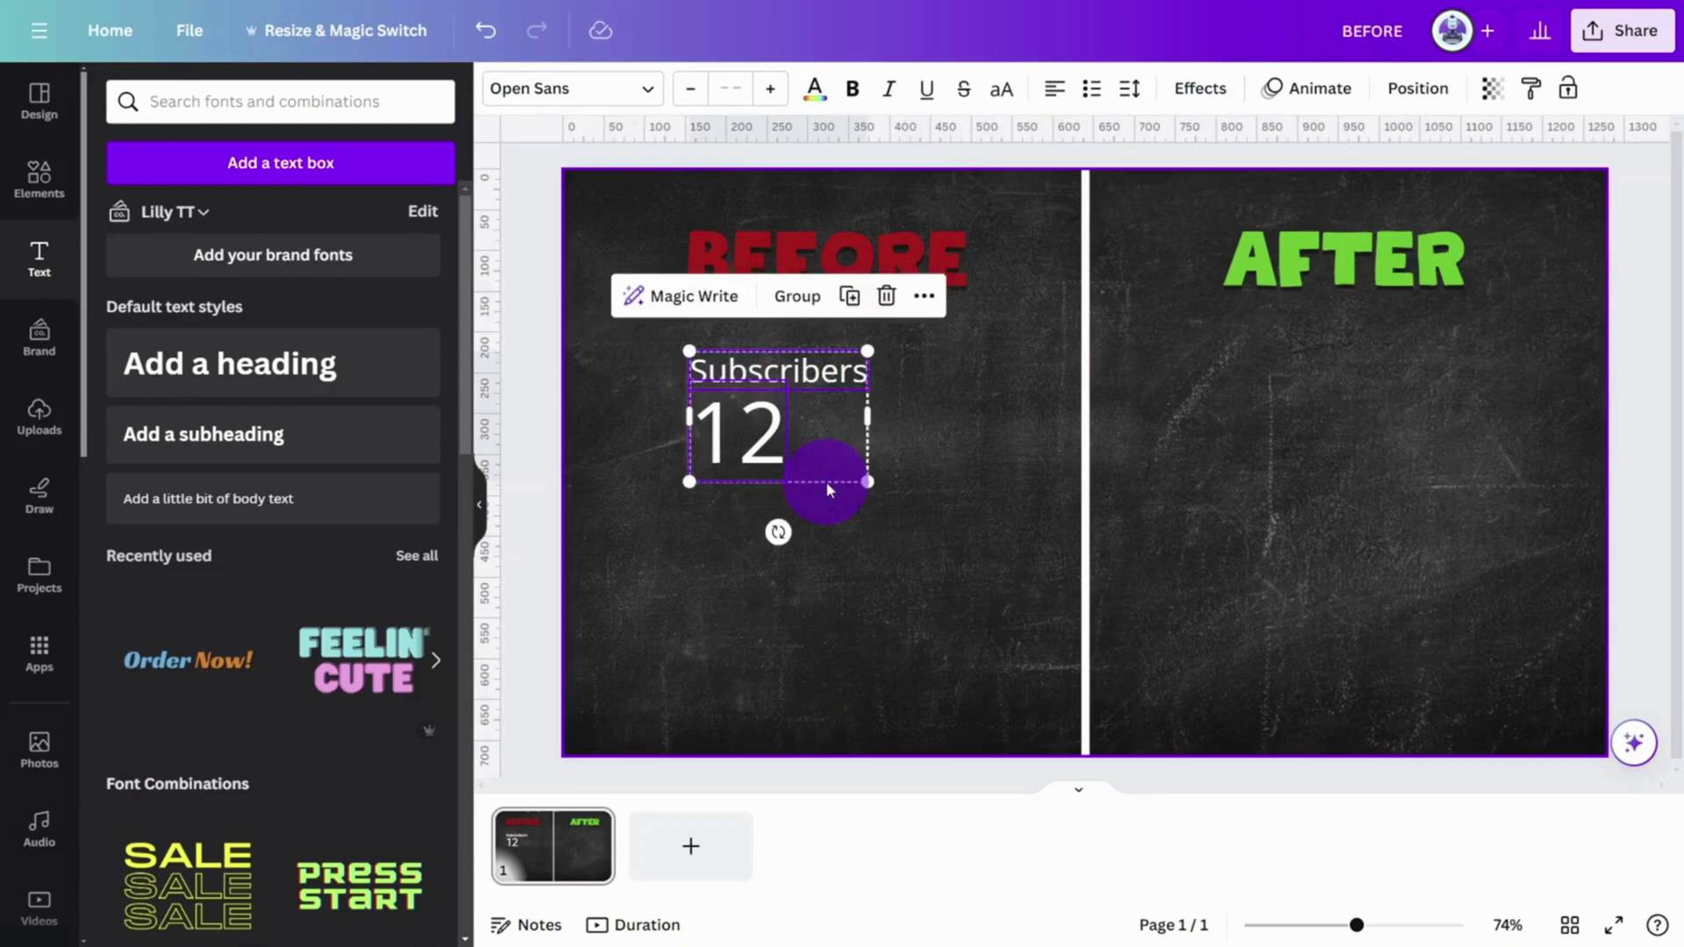
pyautogui.moveTo(866, 481); pyautogui.dragTo(918, 516)
# Step: Copy the Subscribers and 12 texts beneath the AFTER heading and change the copied number to "36k"
pyautogui.moveTo(796, 384); pyautogui.dragTo(1334, 383)
pyautogui.write('36k')
pyautogui.click(1454, 525)
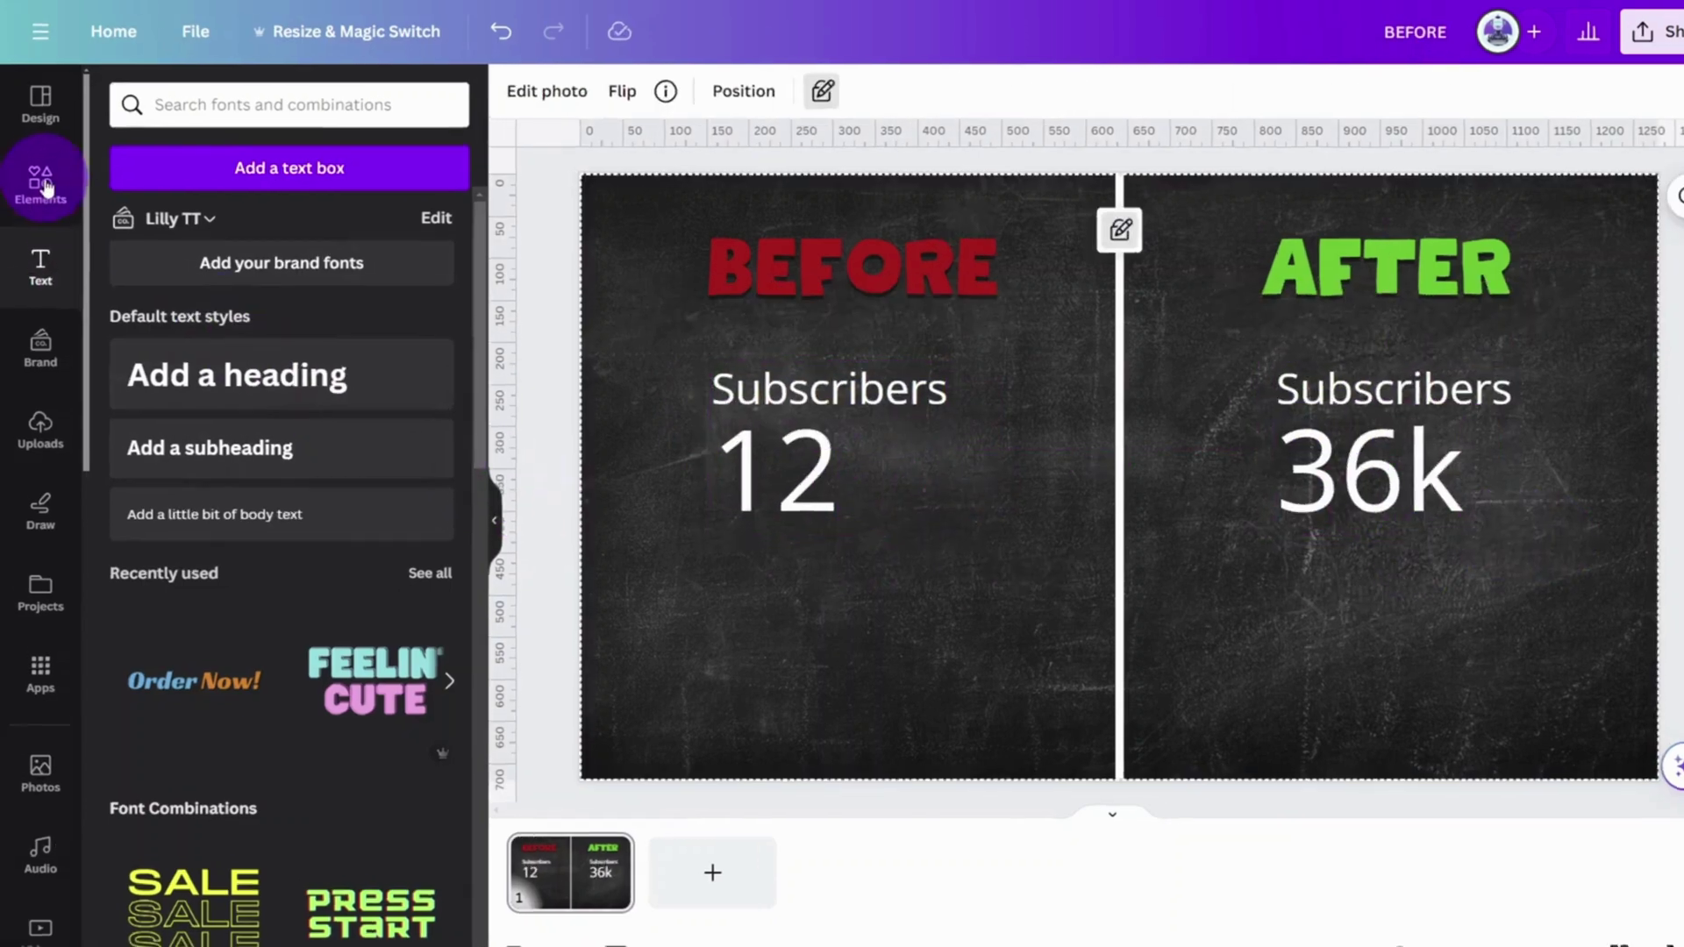
# Step: Search the elements for "arrow glyph", add the circular right-pointing arrow at the page centre, and colour it the AFTER heading's green
pyautogui.click(38, 176)
pyautogui.click(157, 100)
pyautogui.write('arrow glyp')
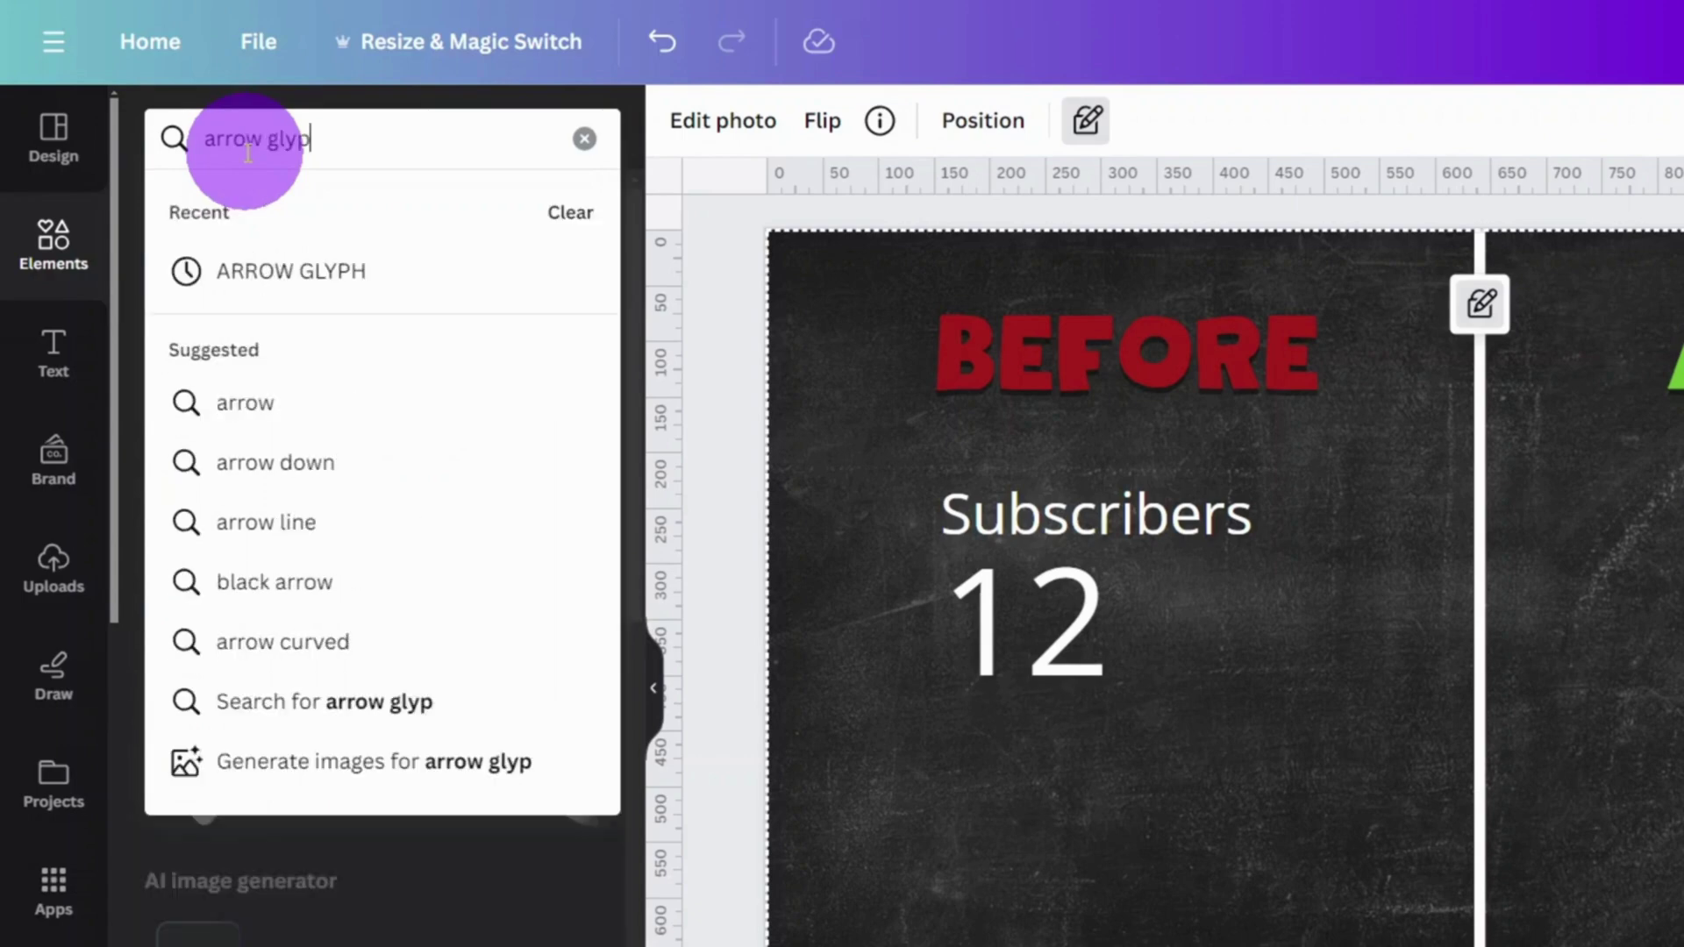
pyautogui.write('h')
pyautogui.press('Return')
pyautogui.click(334, 470)
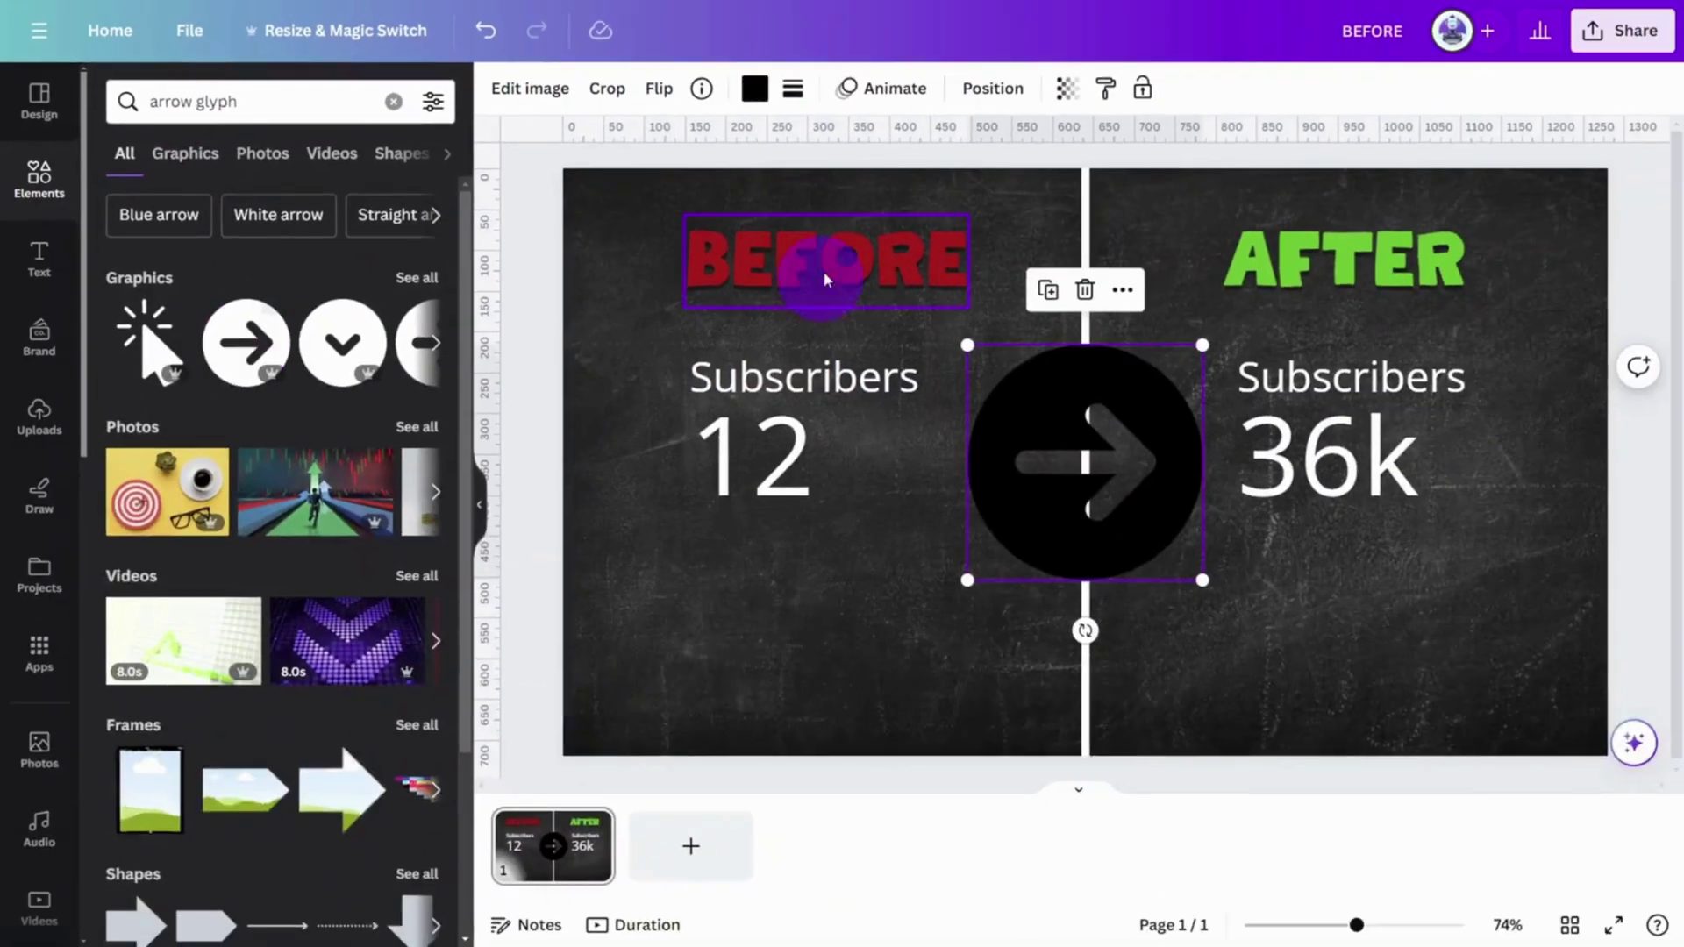
pyautogui.click(754, 88)
pyautogui.click(241, 221)
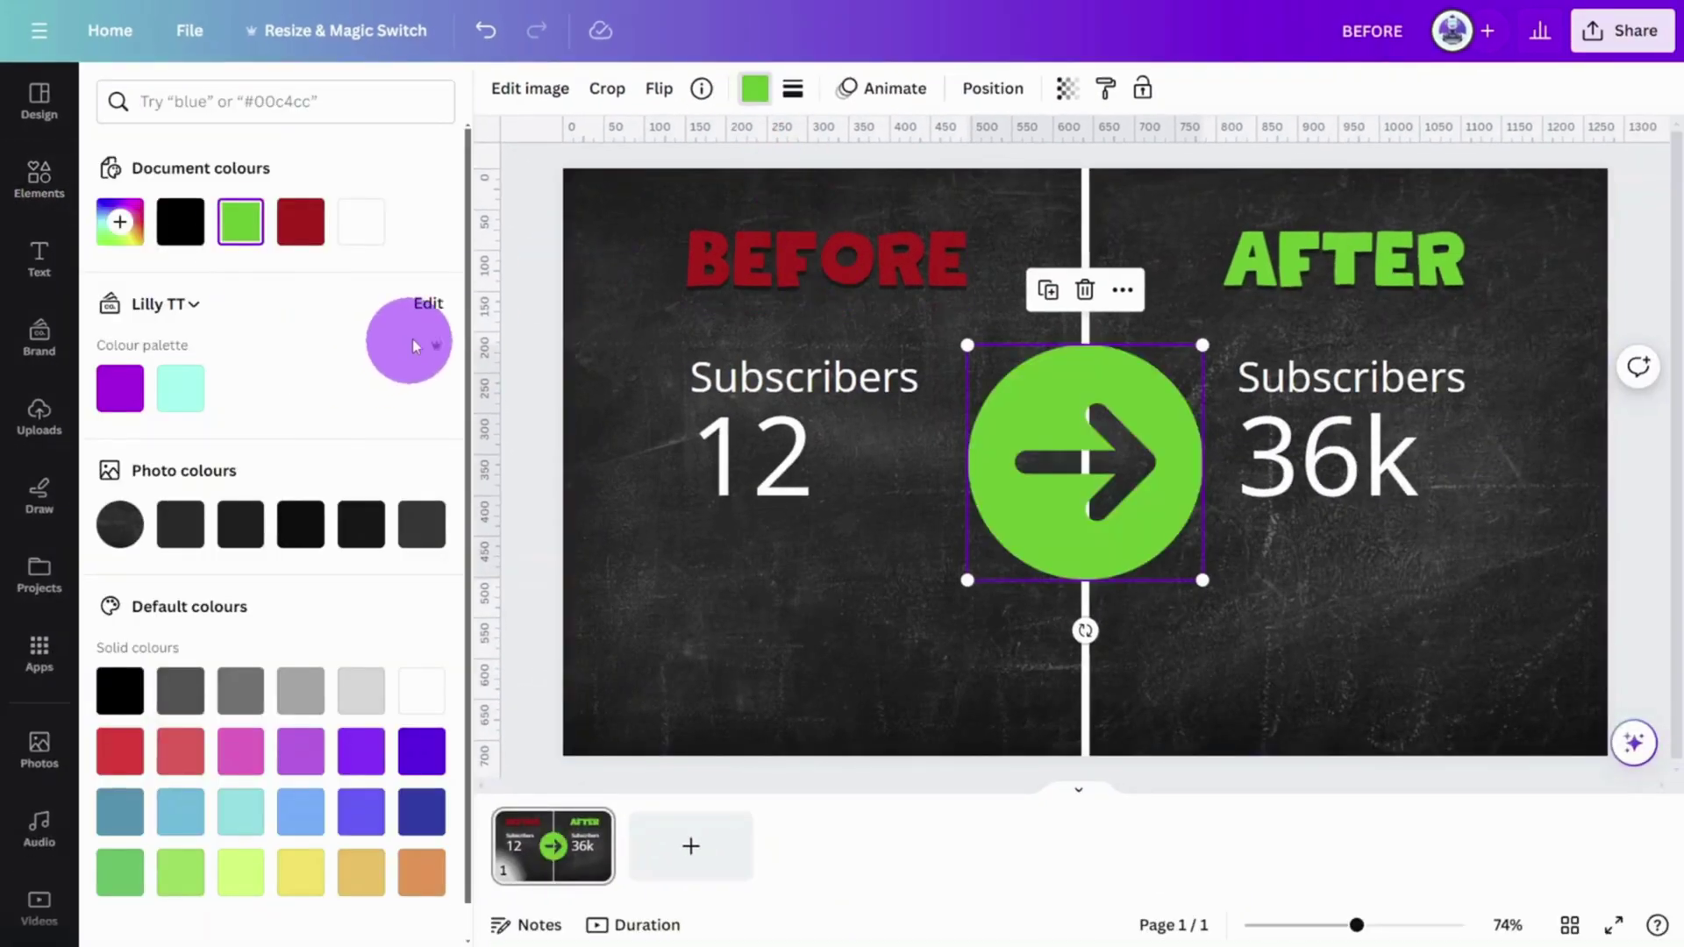
# Step: Add a circle shape over the green arrow graphic and colour it white
pyautogui.click(27, 198)
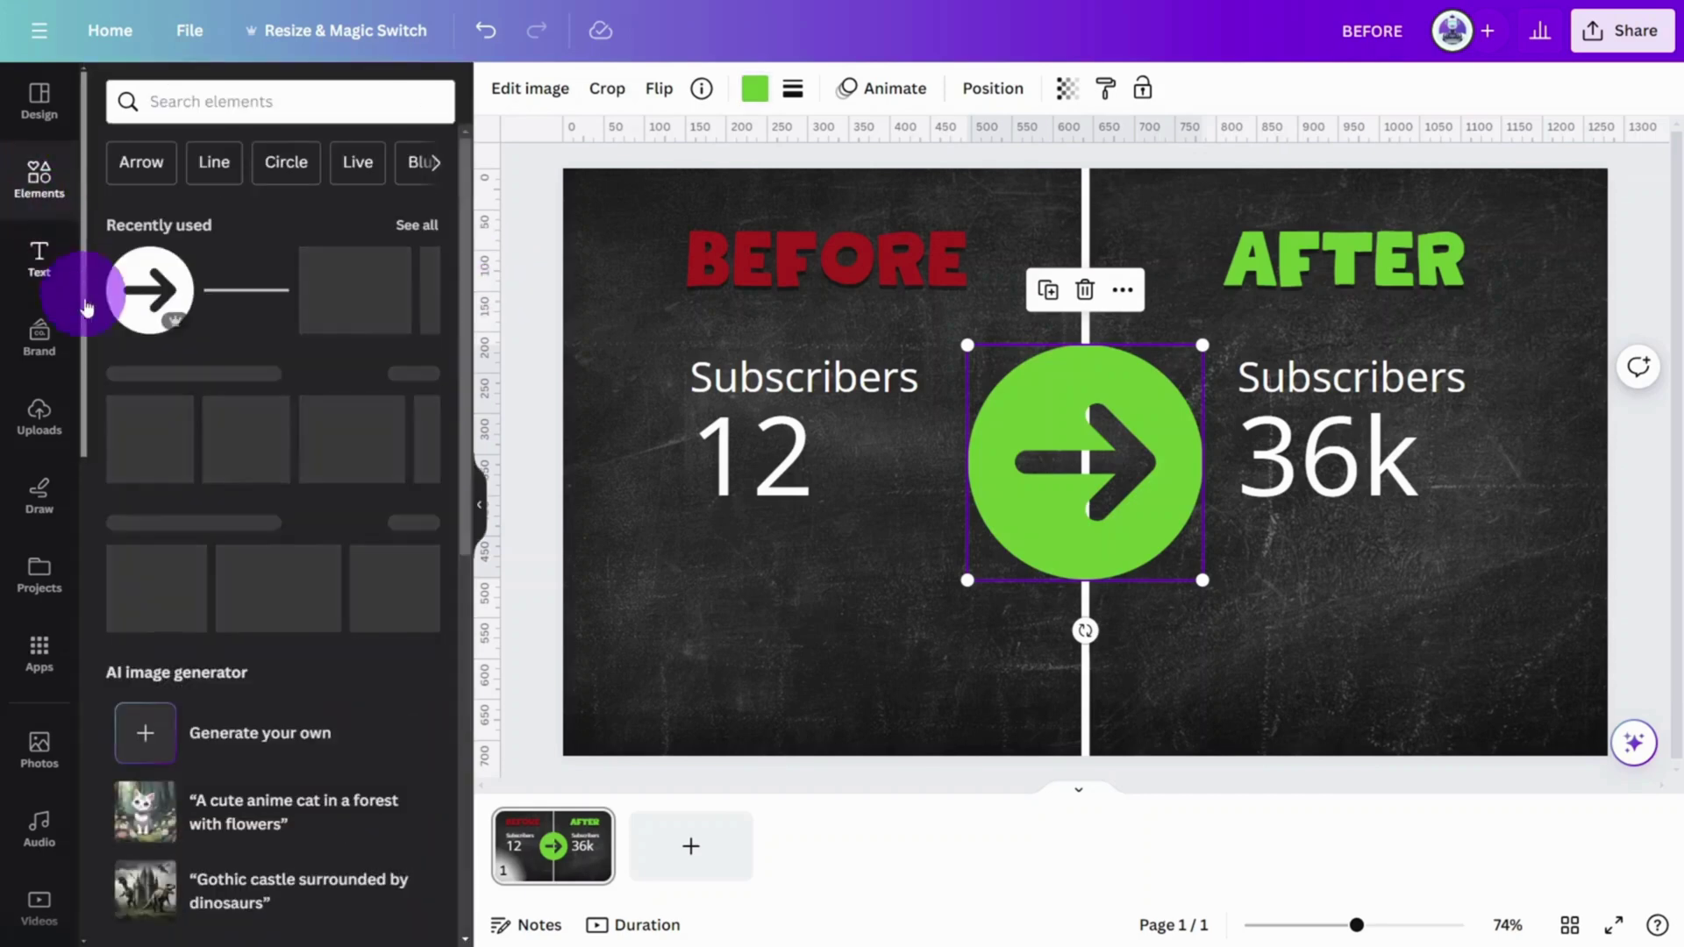
pyautogui.click(395, 425)
pyautogui.click(607, 89)
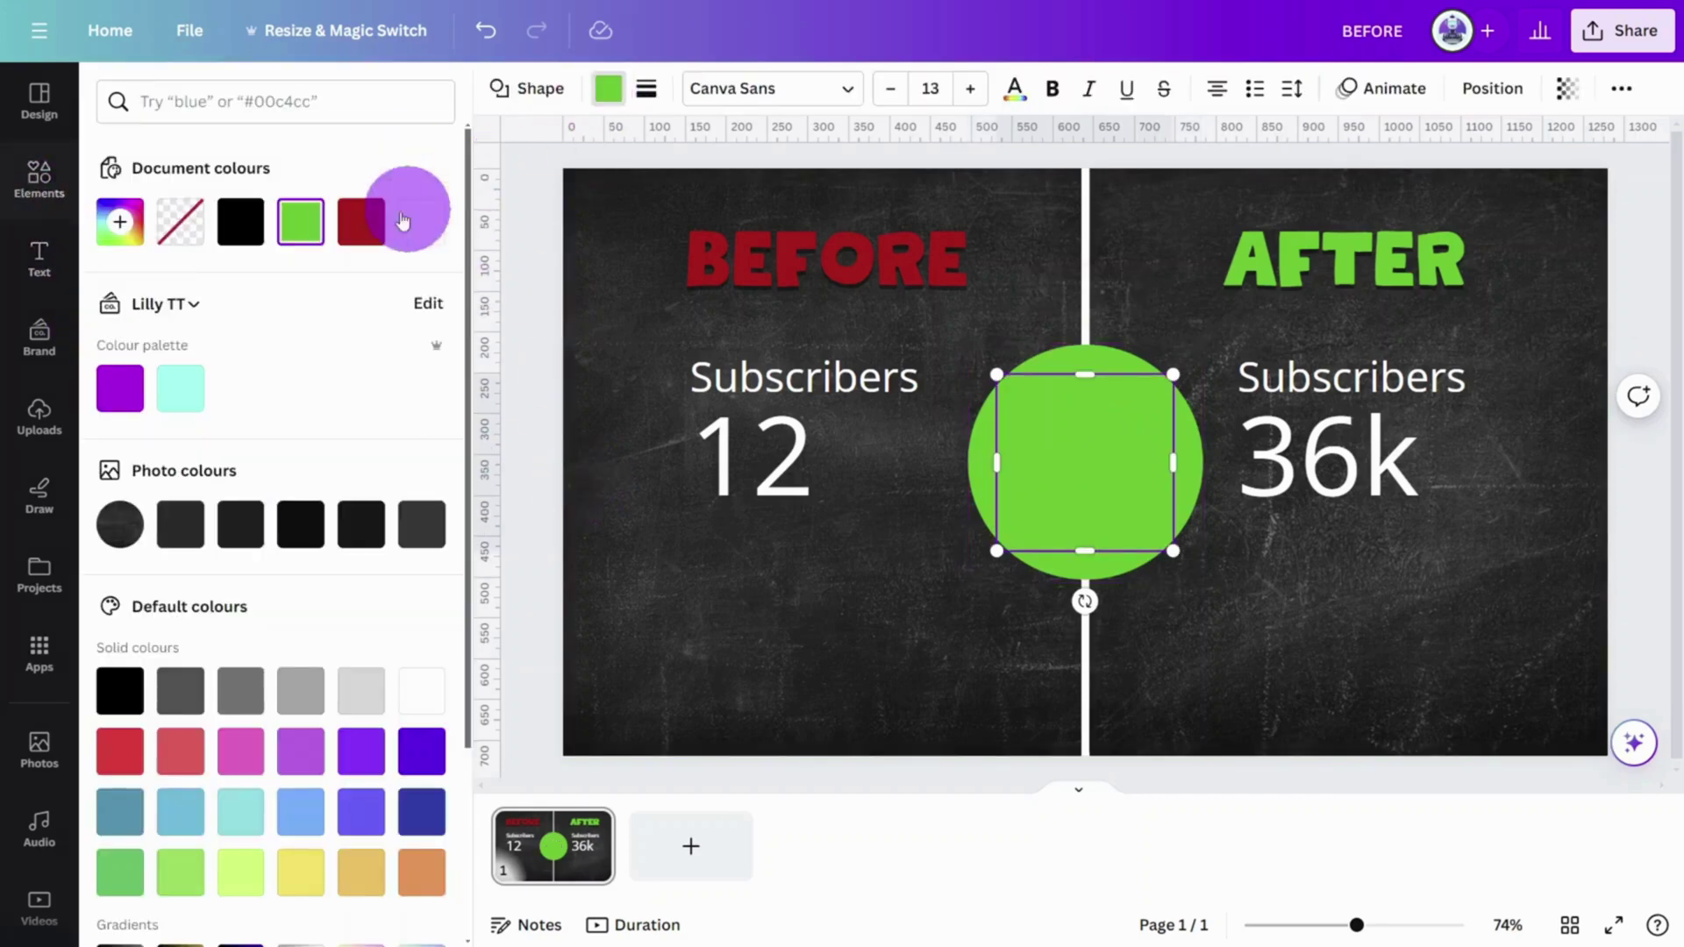
pyautogui.click(414, 223)
# Step: Move the white circle's layer below the green arrow graphic and group the two together
pyautogui.click(1488, 89)
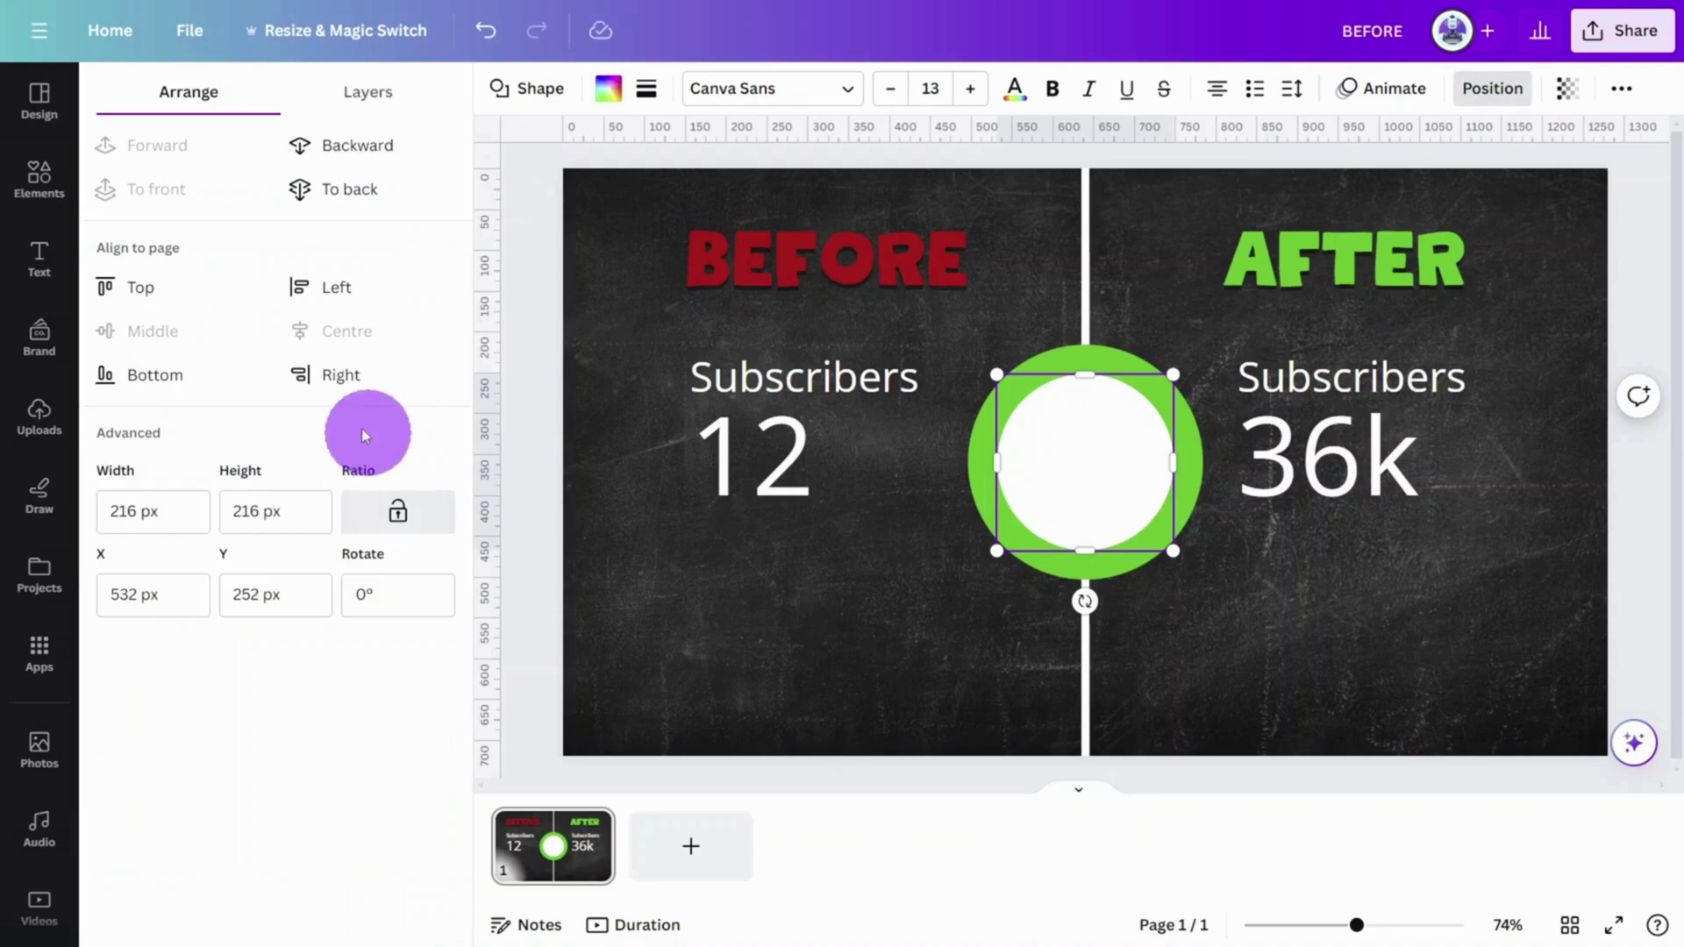
pyautogui.click(390, 98)
pyautogui.moveTo(334, 646); pyautogui.dragTo(330, 733)
pyautogui.click(1208, 602)
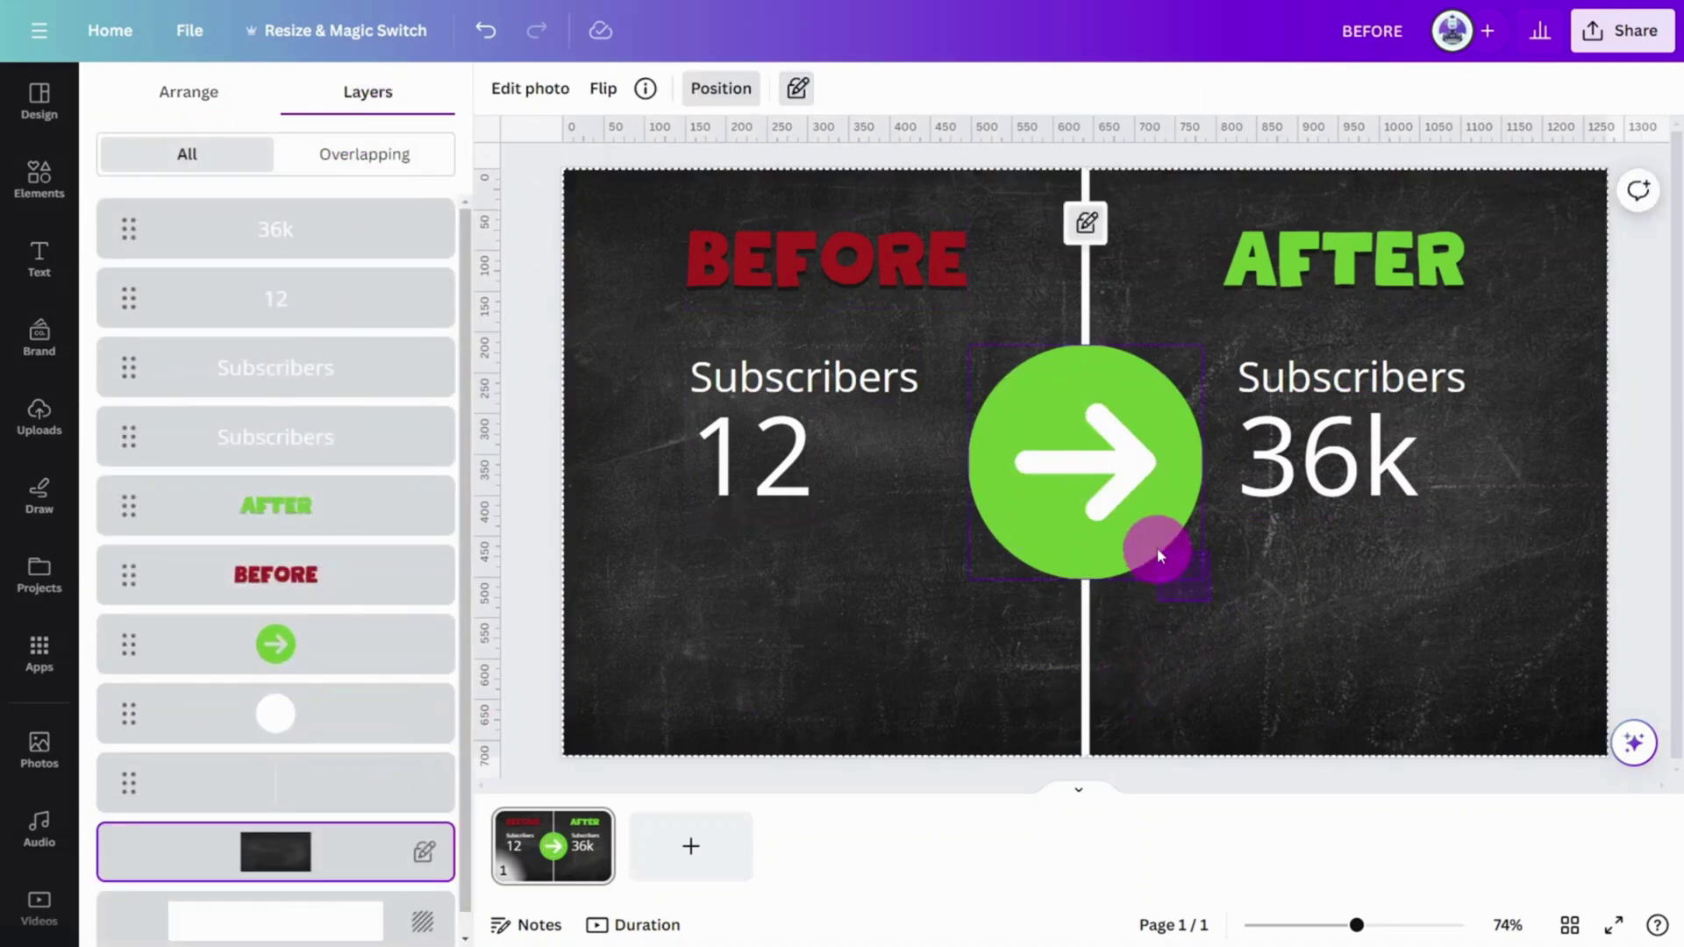
pyautogui.click(1145, 504)
pyautogui.hotkey('ctrl', 'g')
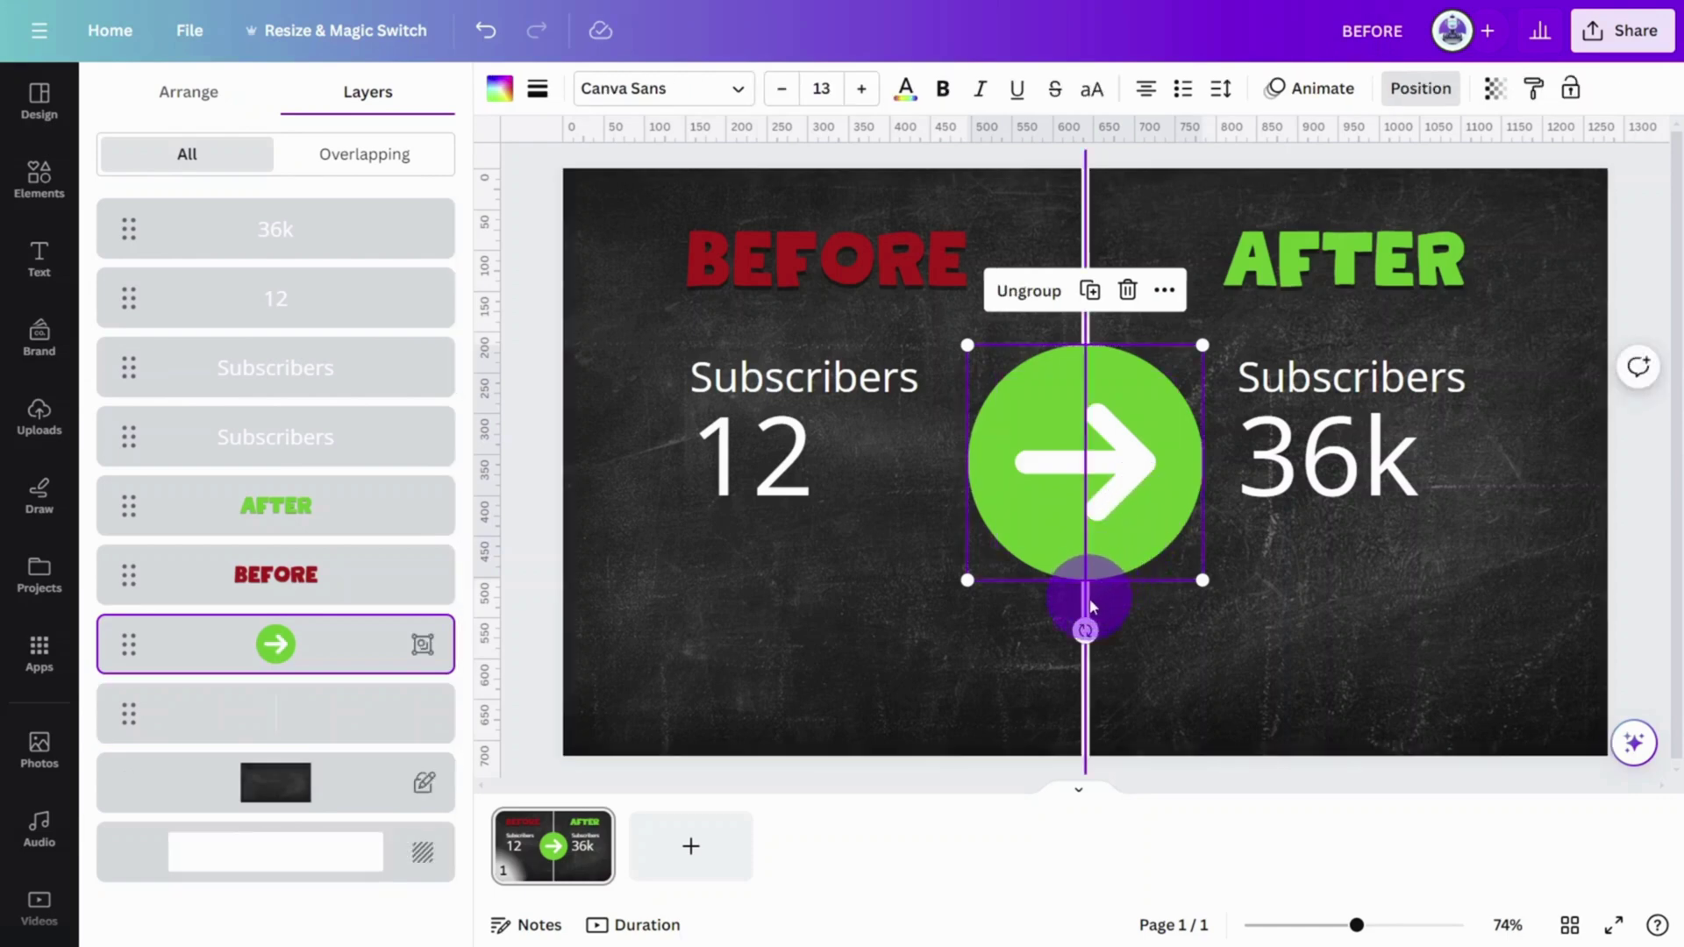
# Step: Rotate the green arrow group to point upward, shrink it and place it directly beside the 36k text
pyautogui.moveTo(1087, 629); pyautogui.dragTo(1198, 596)
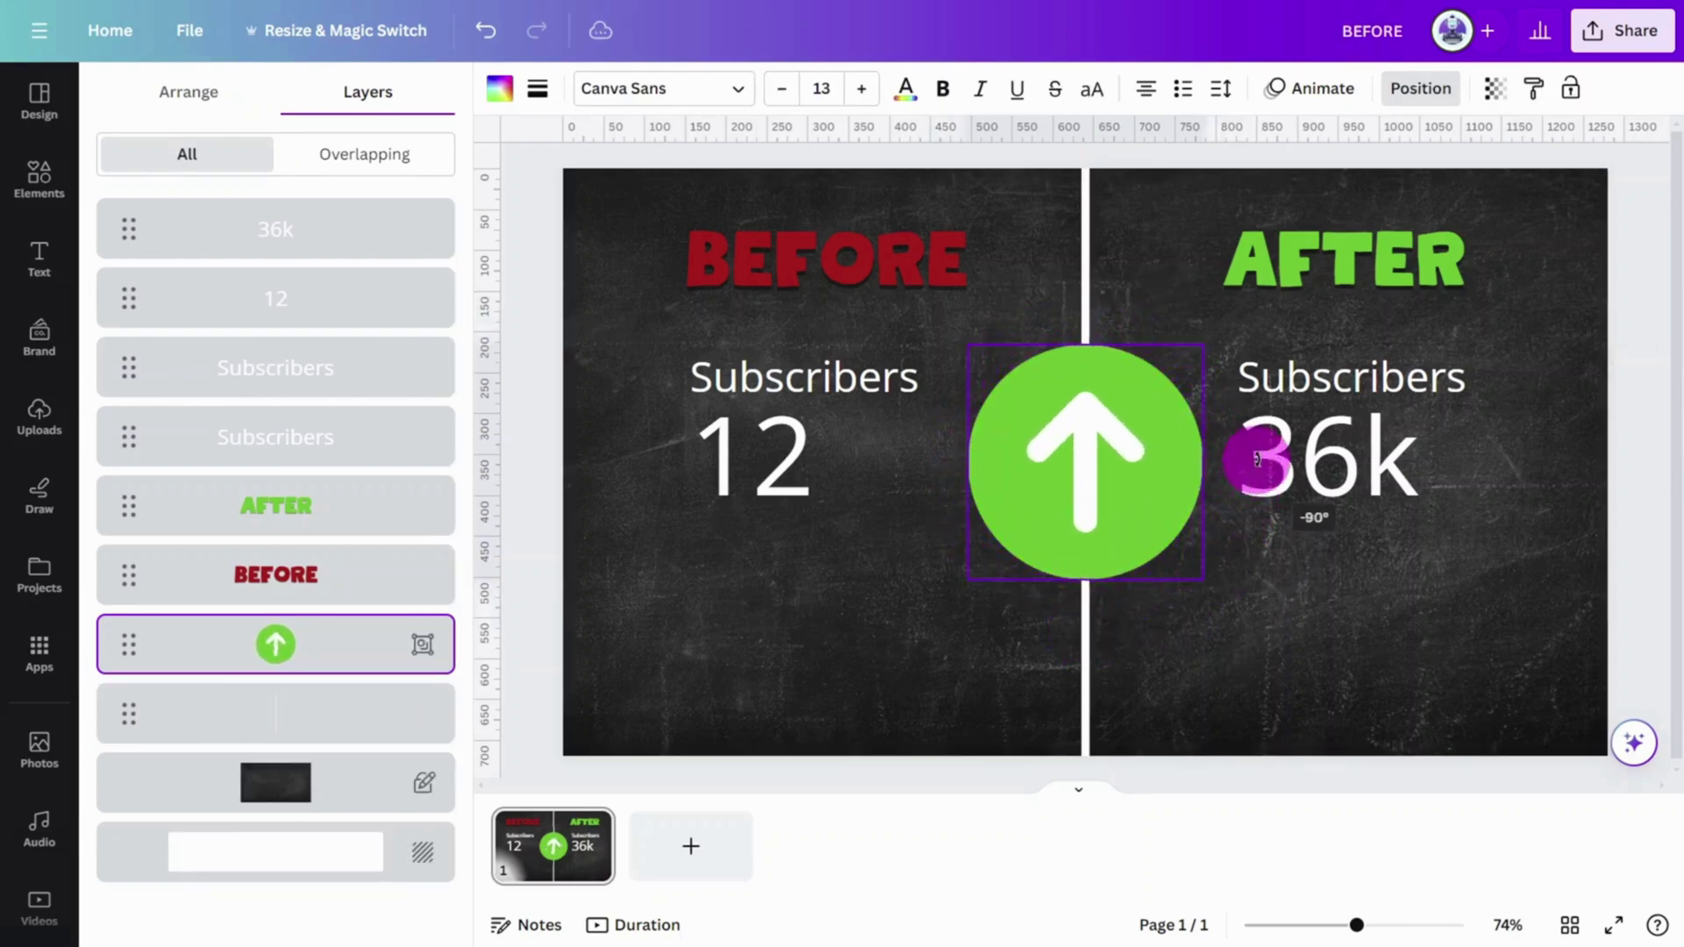
pyautogui.moveTo(1154, 526); pyautogui.dragTo(1366, 620)
pyautogui.moveTo(1413, 677); pyautogui.dragTo(1494, 467)
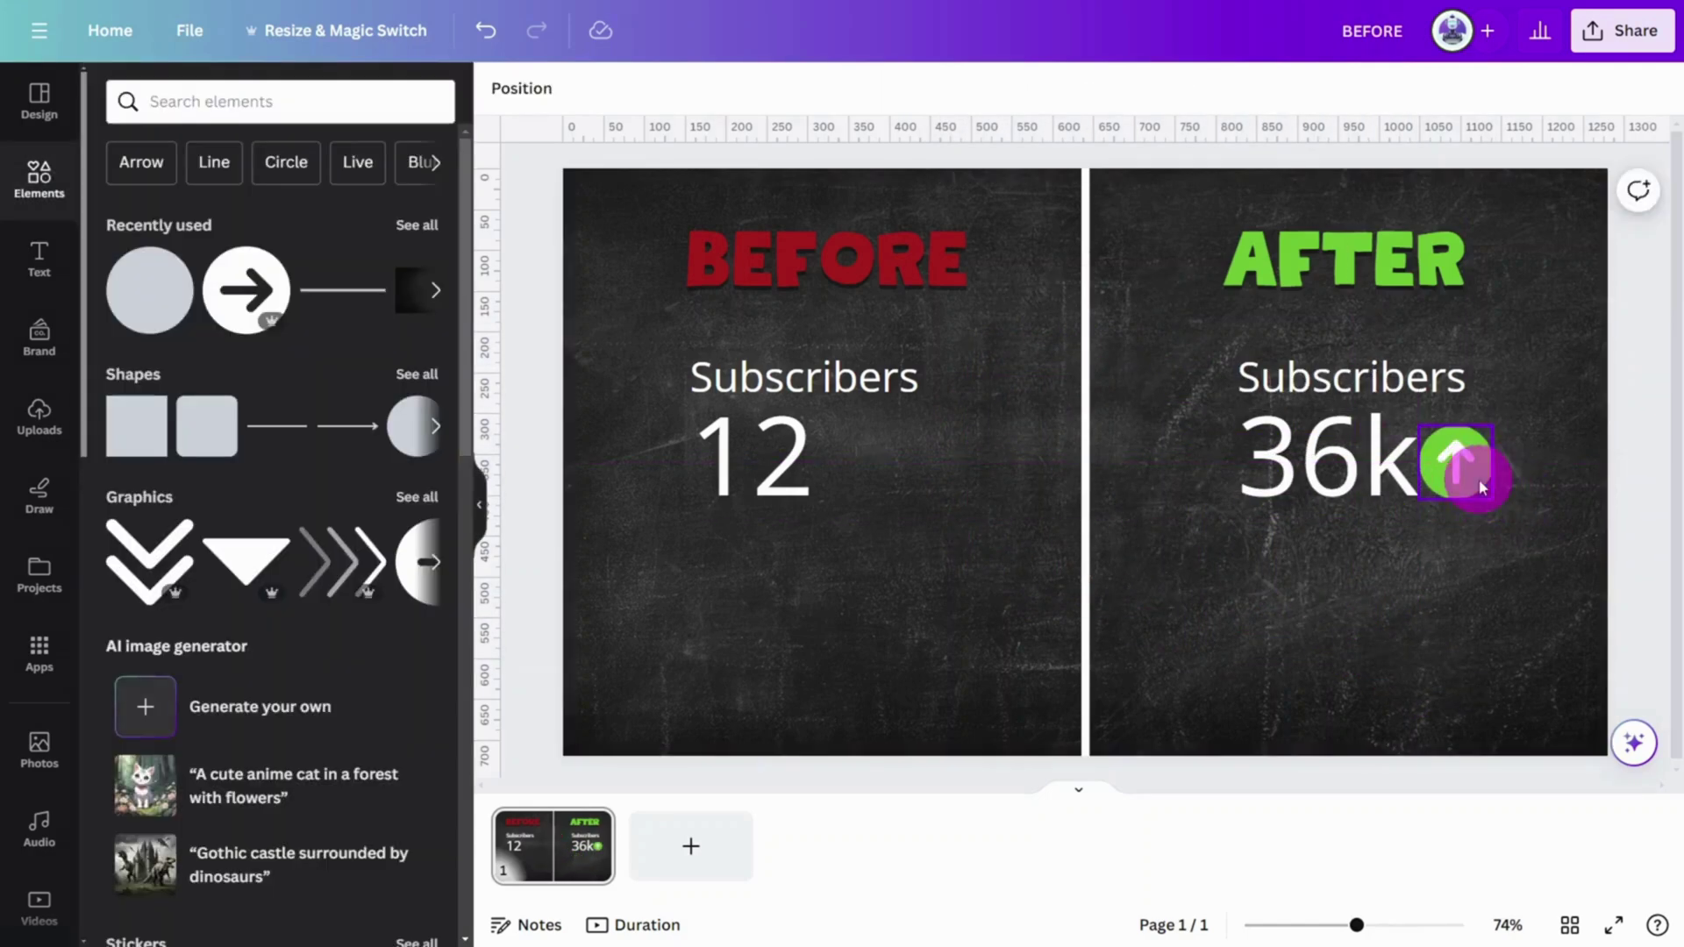
# Step: Copy the green arrow group beside the 12, rotate the copy to point downward and colour its circle the BEFORE heading's red
pyautogui.moveTo(1481, 476); pyautogui.dragTo(1225, 476)
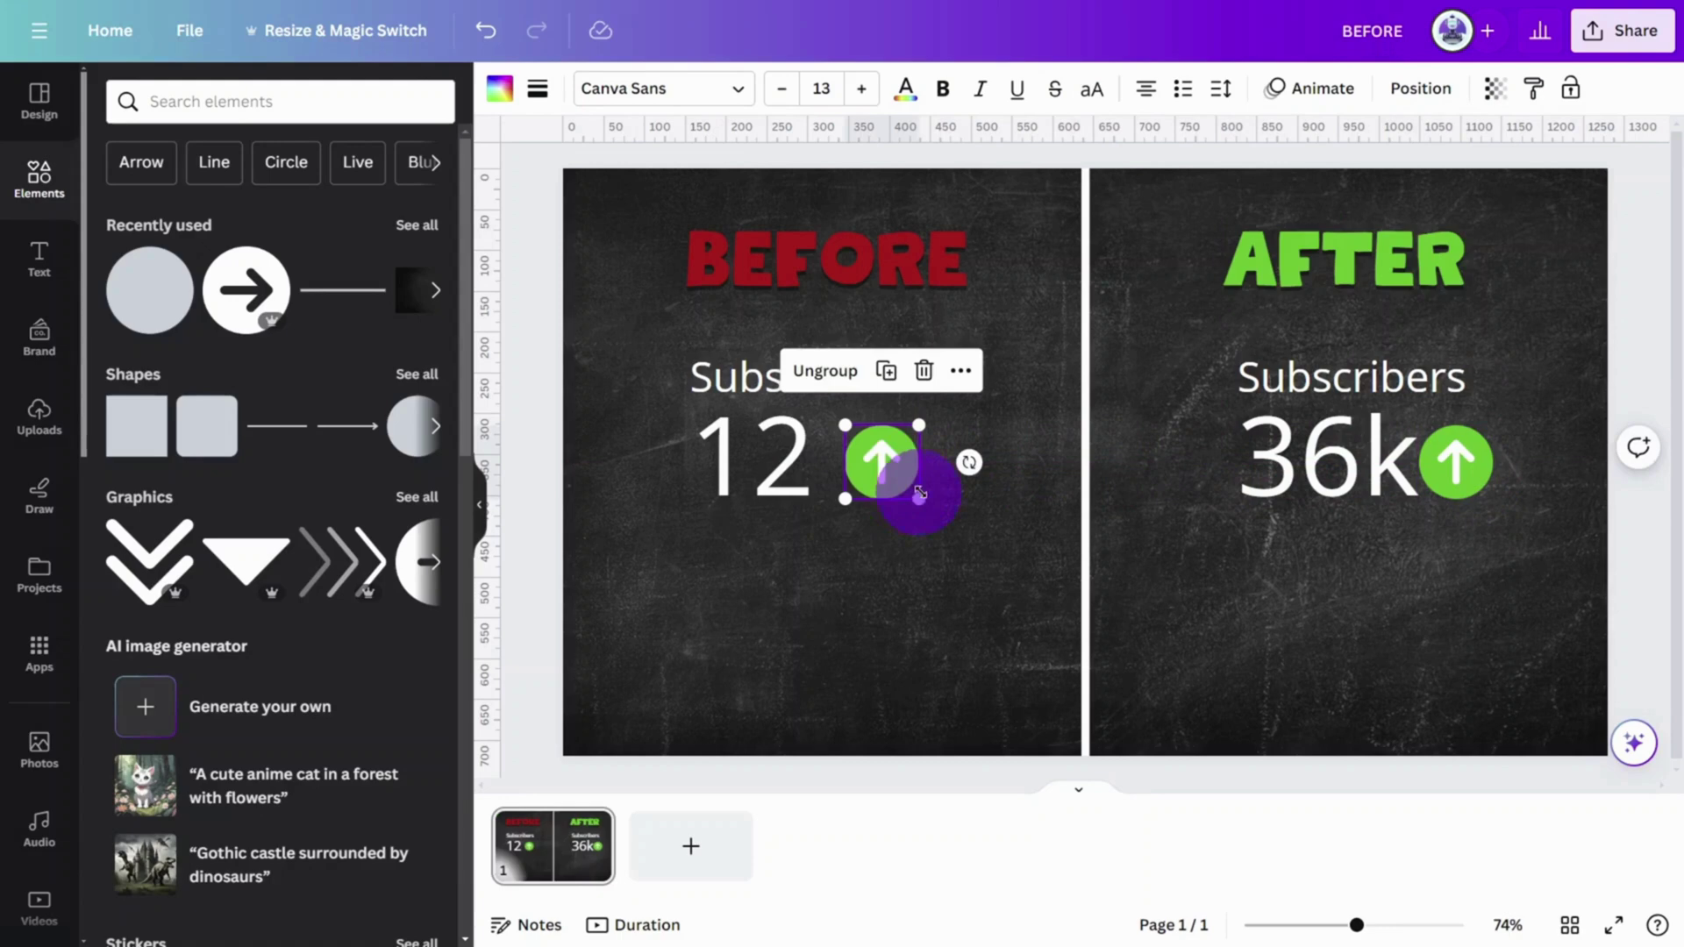
pyautogui.moveTo(968, 462); pyautogui.dragTo(827, 407)
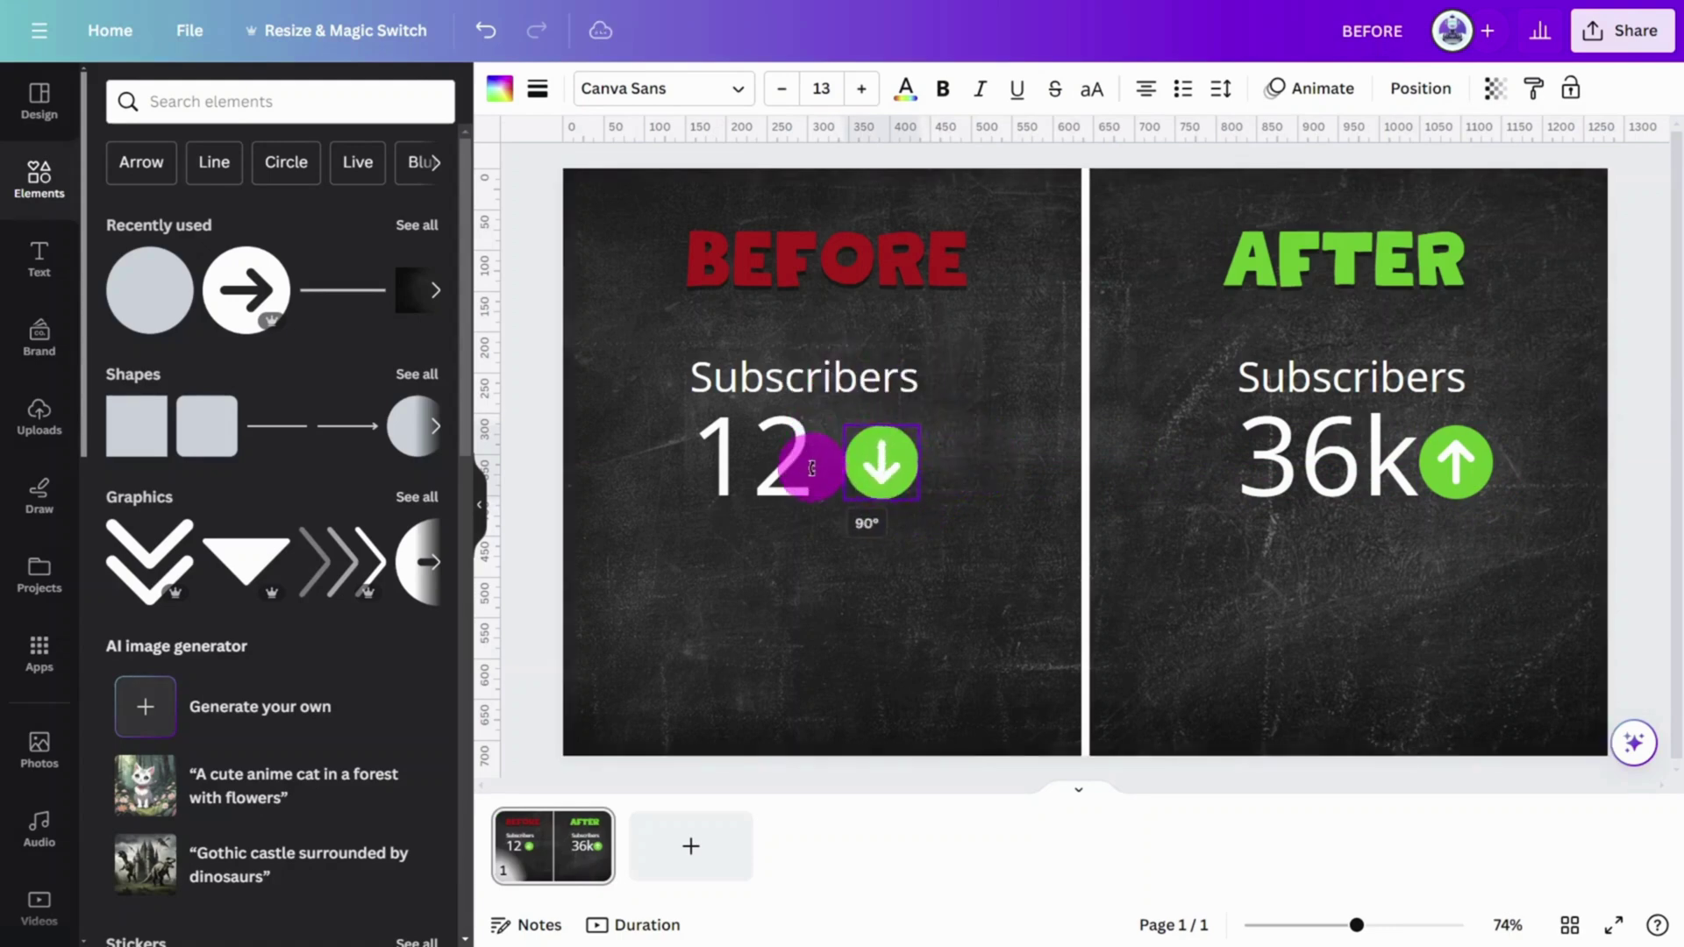
pyautogui.moveTo(811, 468); pyautogui.dragTo(811, 467)
pyautogui.click(887, 461)
pyautogui.click(756, 90)
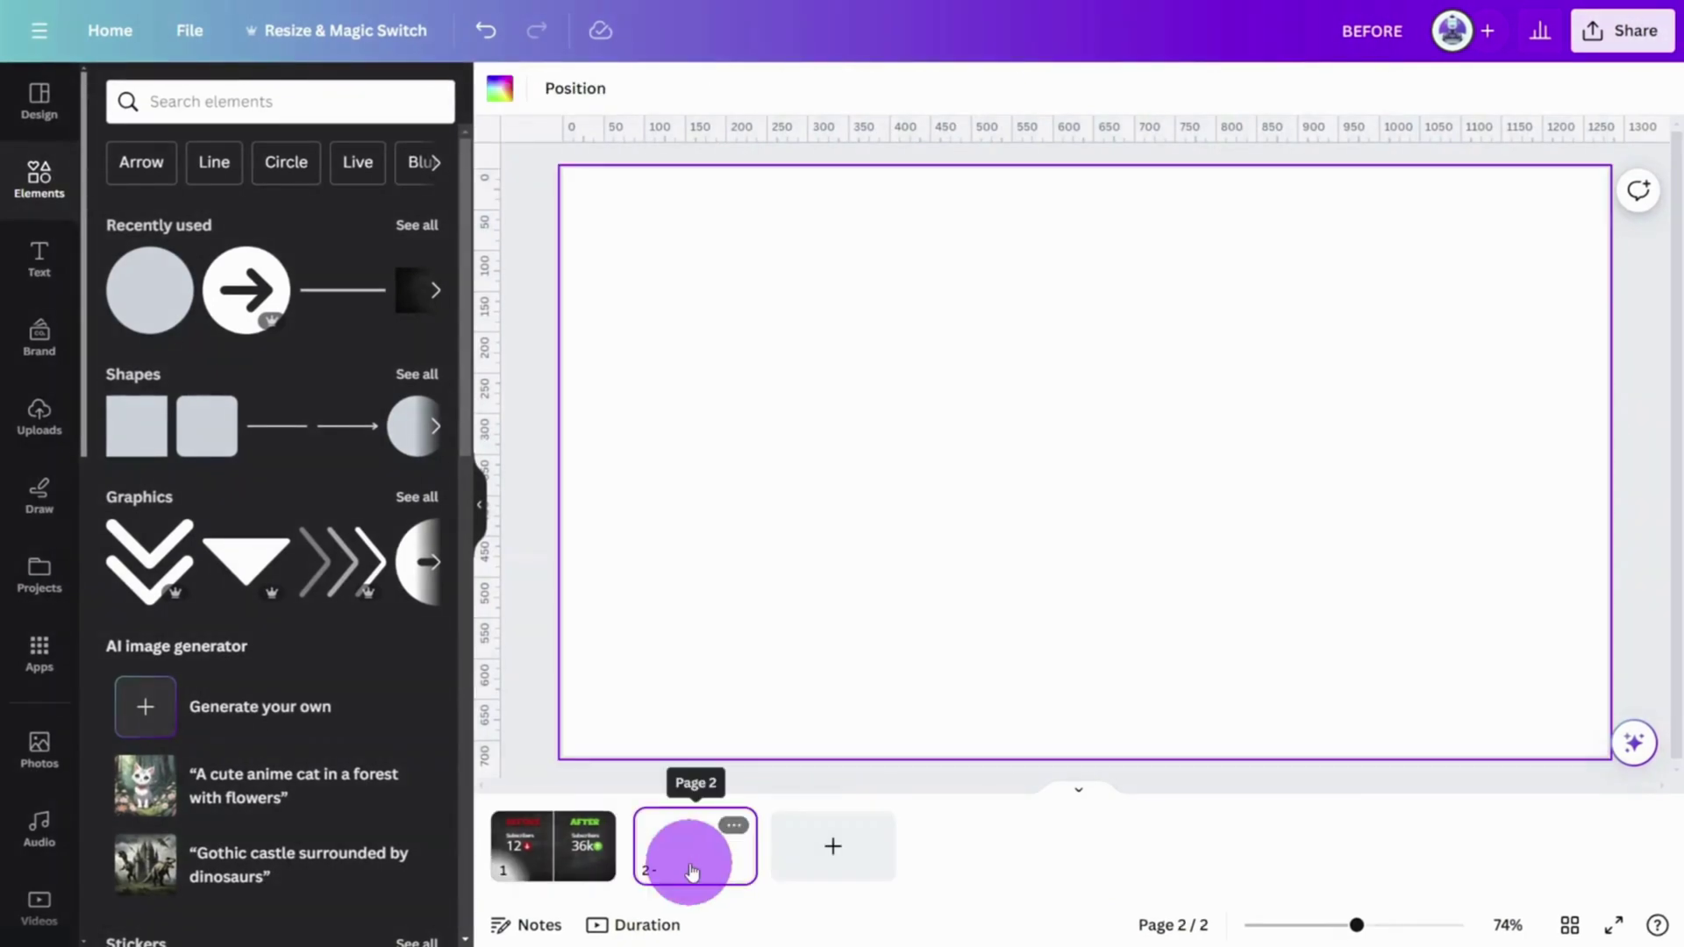
# Step: Search the photos for "grid", add the black grid photo to page 2 and enlarge it to cover the whole page
pyautogui.click(17, 746)
pyautogui.click(325, 109)
pyautogui.write('CHALK ')
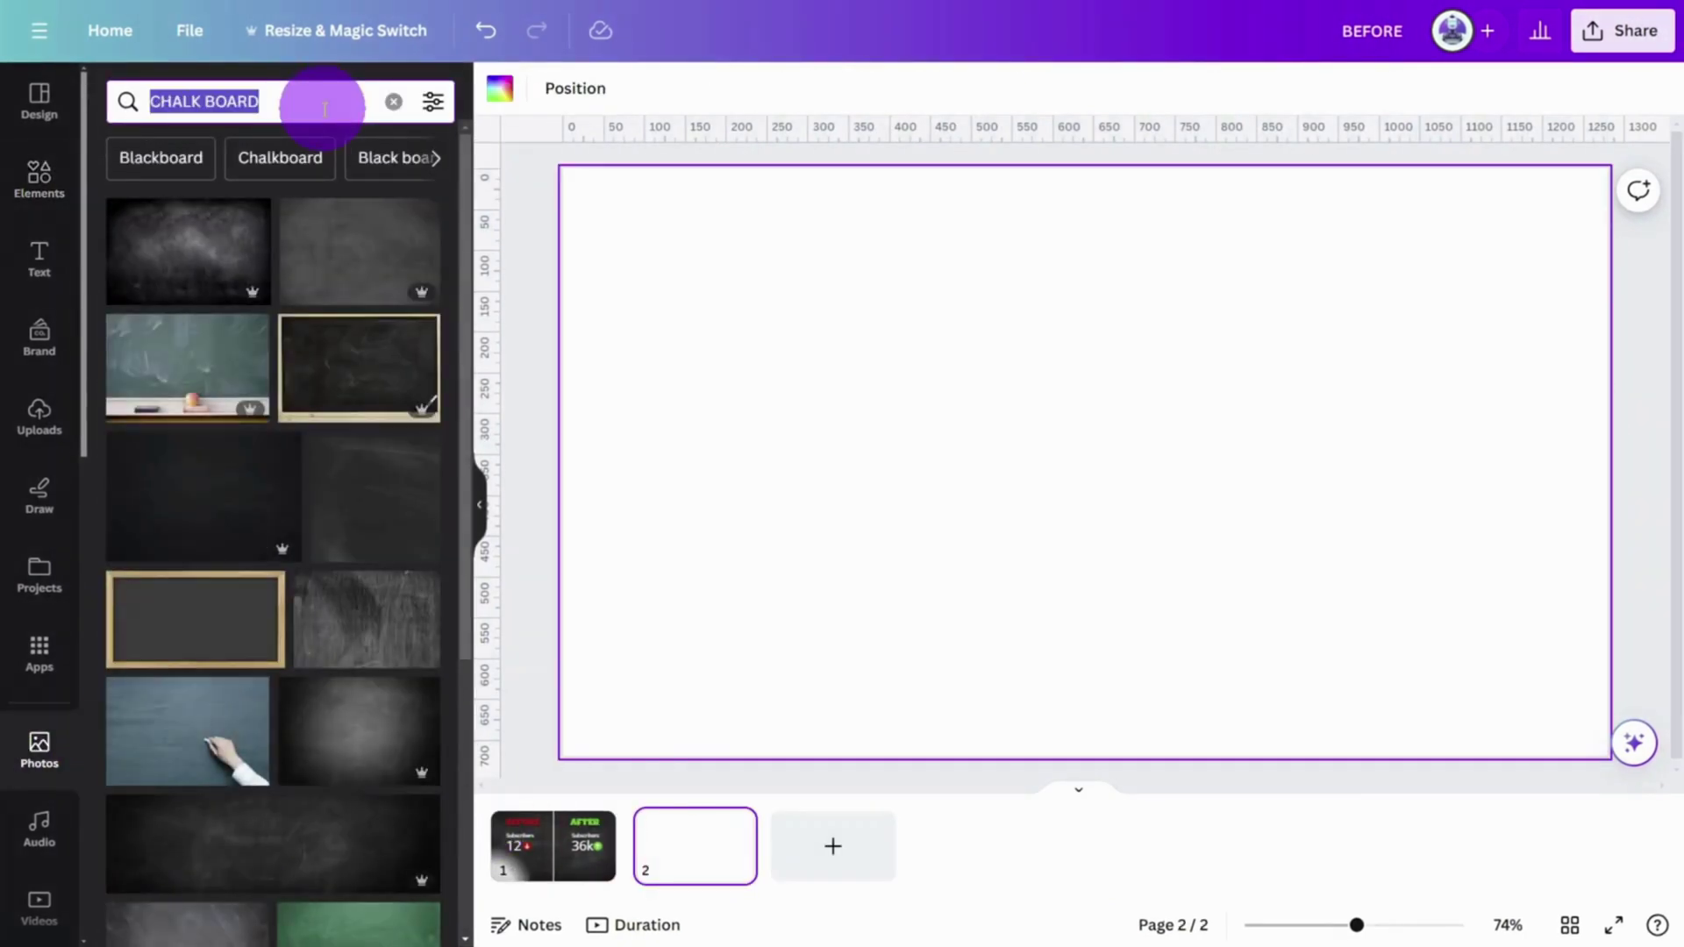
pyautogui.write('grid')
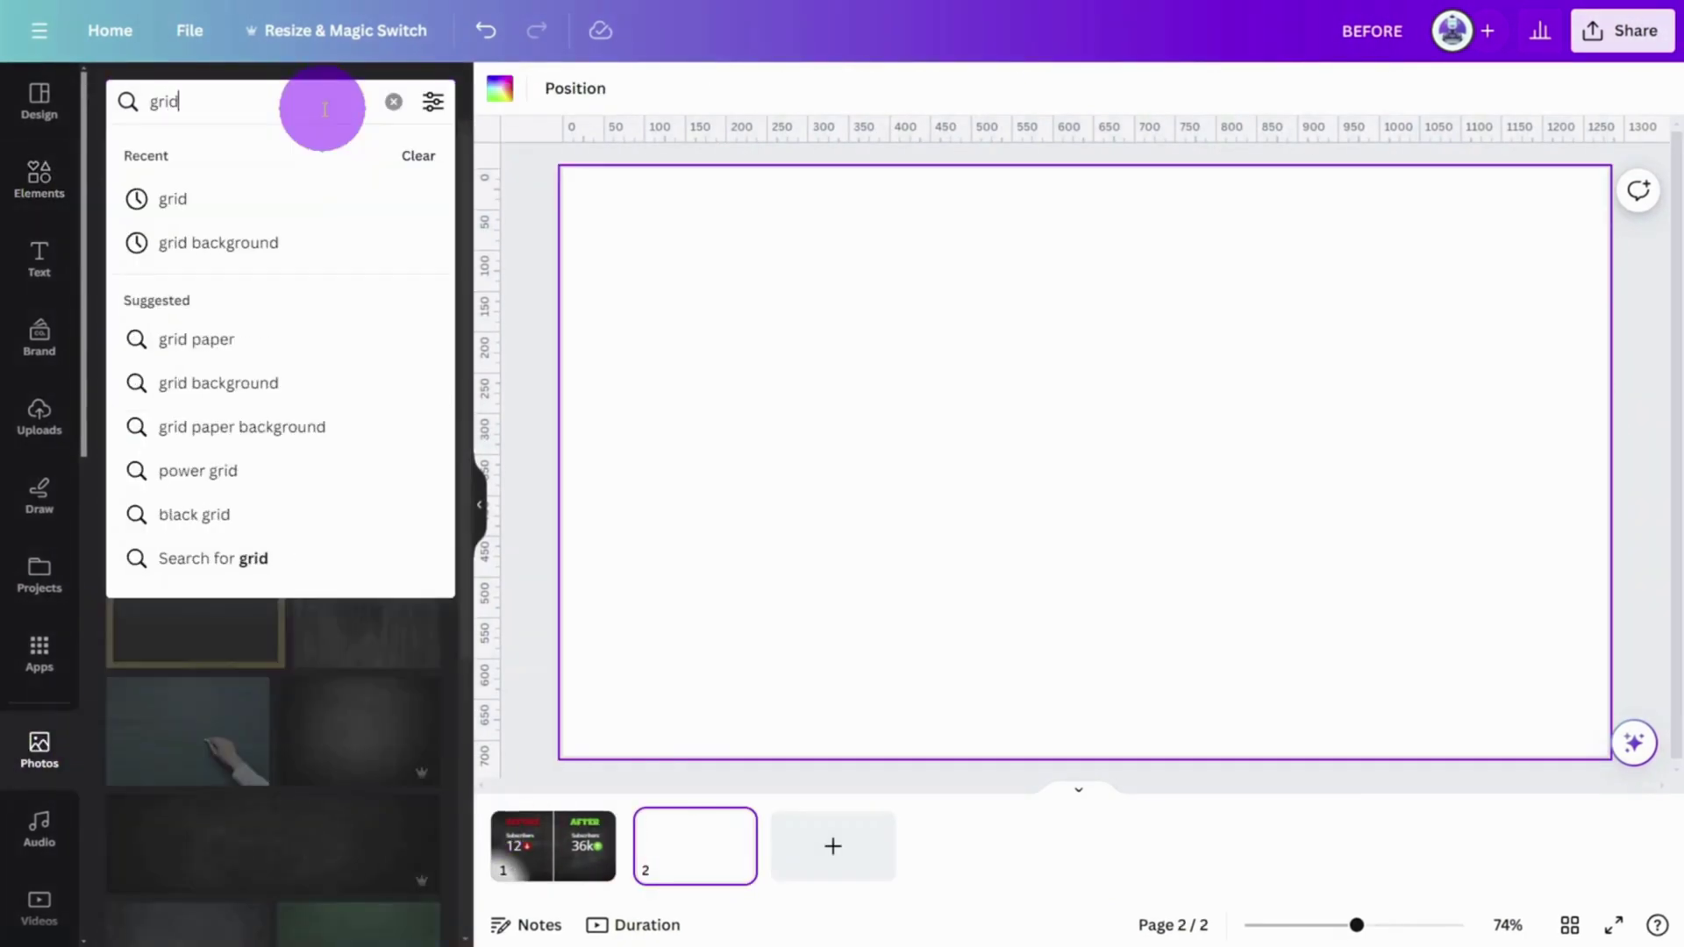
pyautogui.press('Return')
pyautogui.click(334, 497)
pyautogui.moveTo(1097, 594); pyautogui.dragTo(827, 535)
pyautogui.moveTo(1063, 640); pyautogui.dragTo(1628, 598)
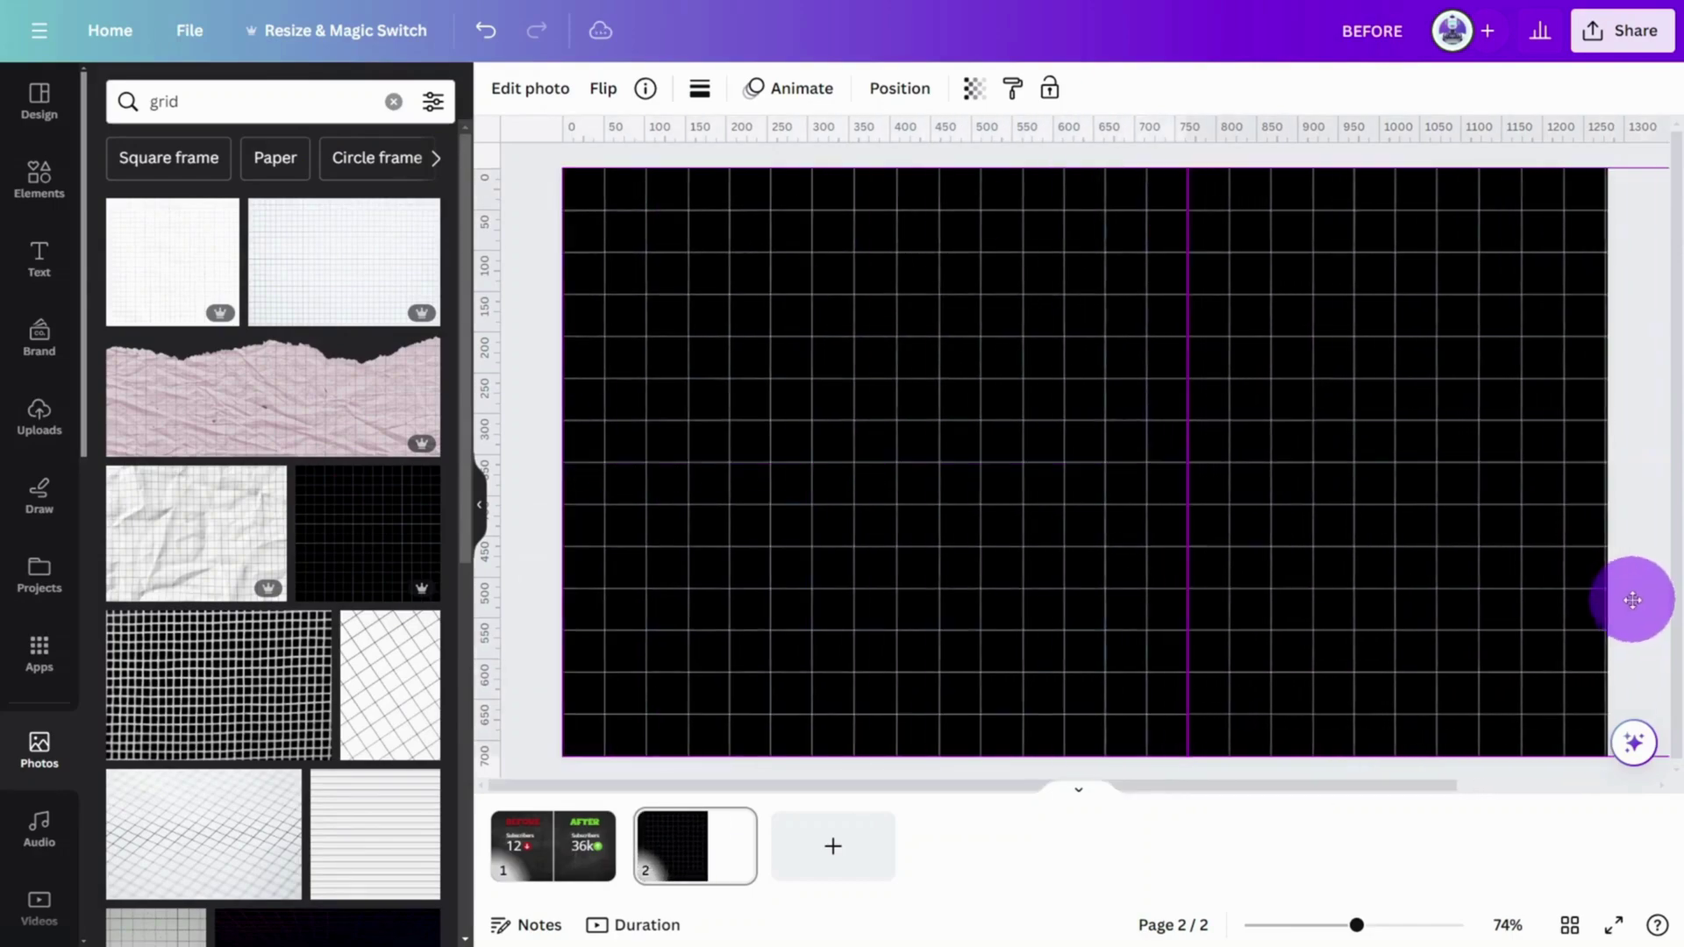
pyautogui.click(513, 351)
# Step: Find the Charts app by searching for "CHARTS" and insert a line chart over the black grid
pyautogui.click(39, 653)
pyautogui.click(240, 99)
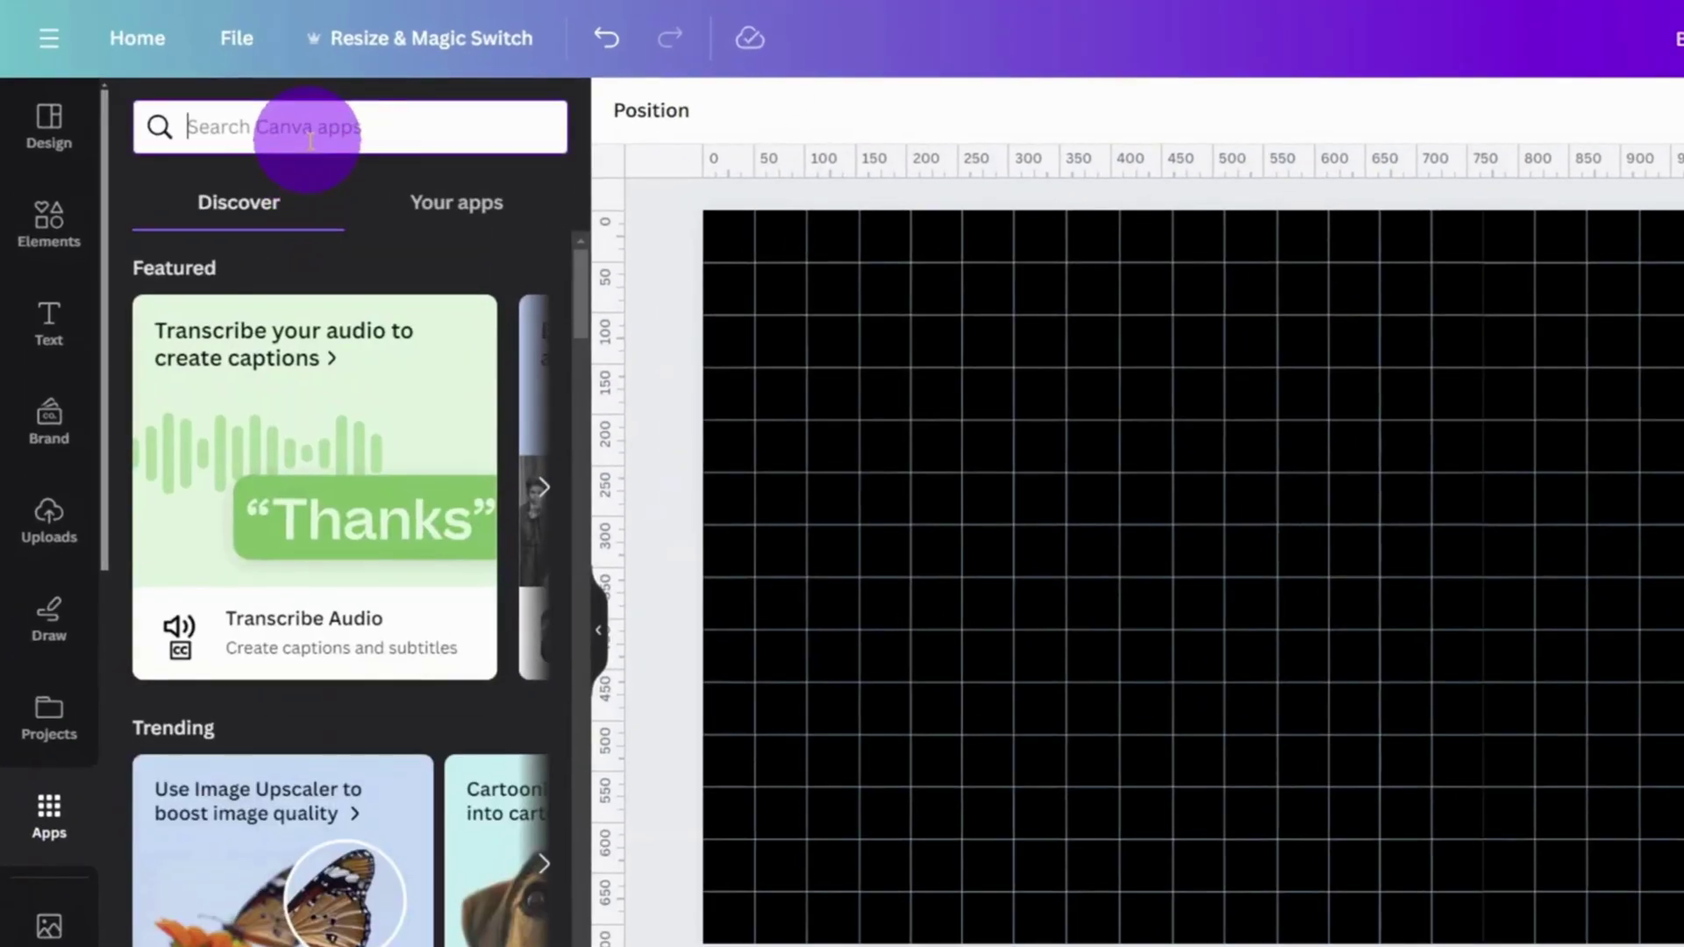
pyautogui.write('CHARTS')
pyautogui.press('Return')
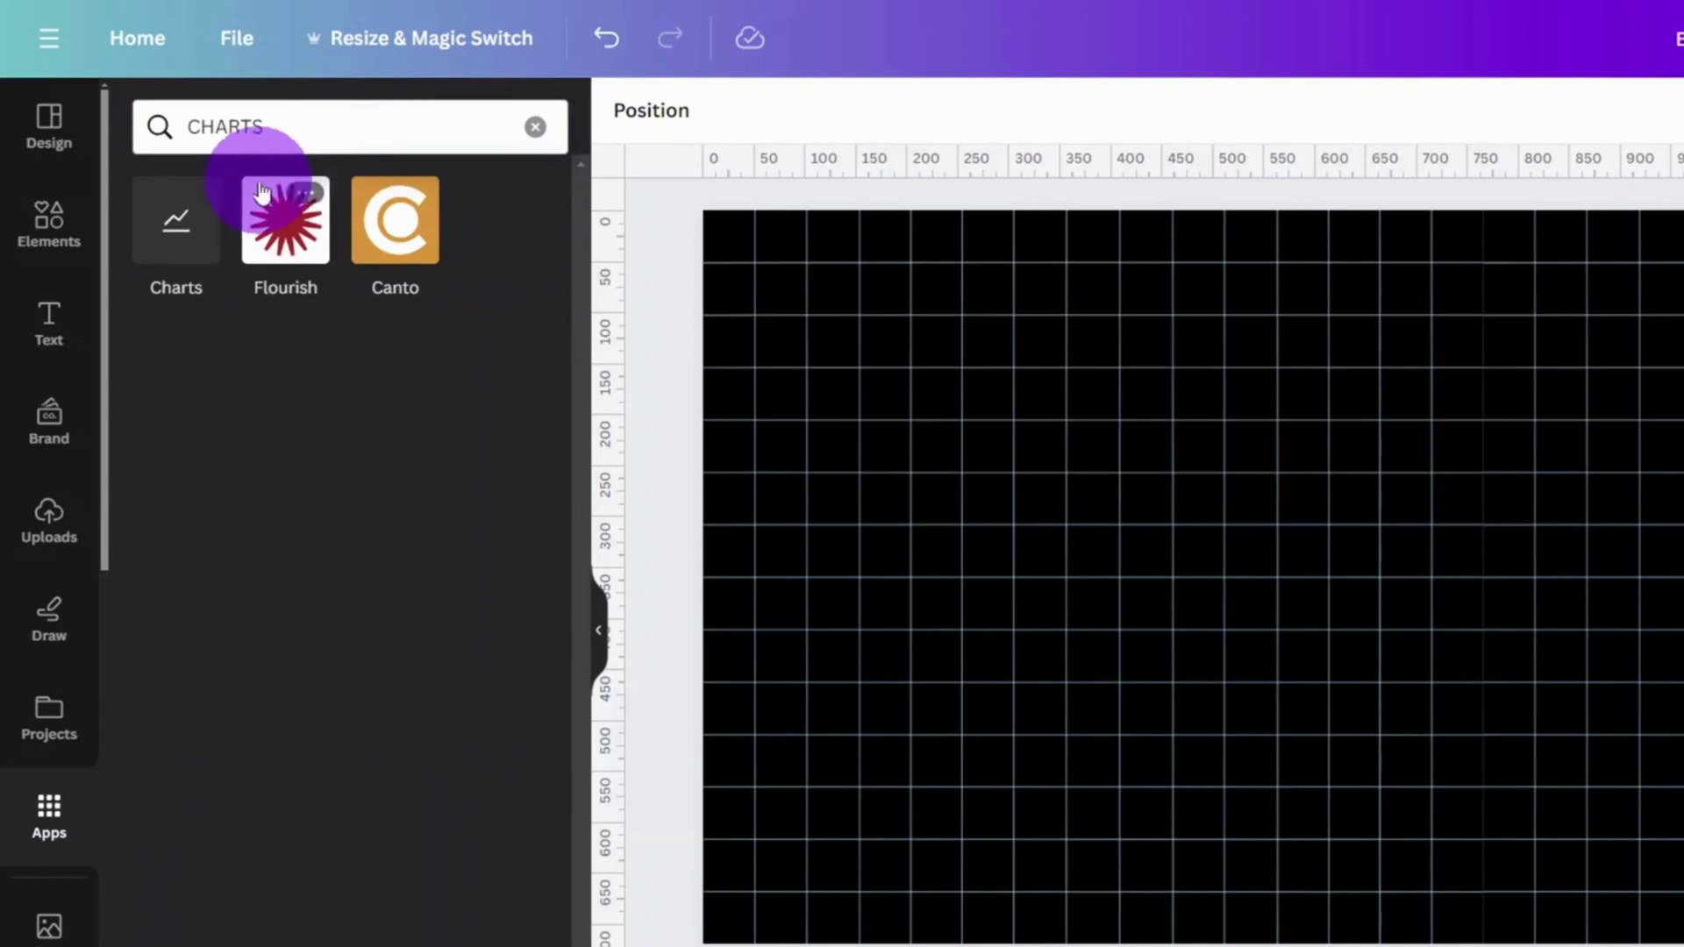
pyautogui.click(180, 220)
pyautogui.click(233, 459)
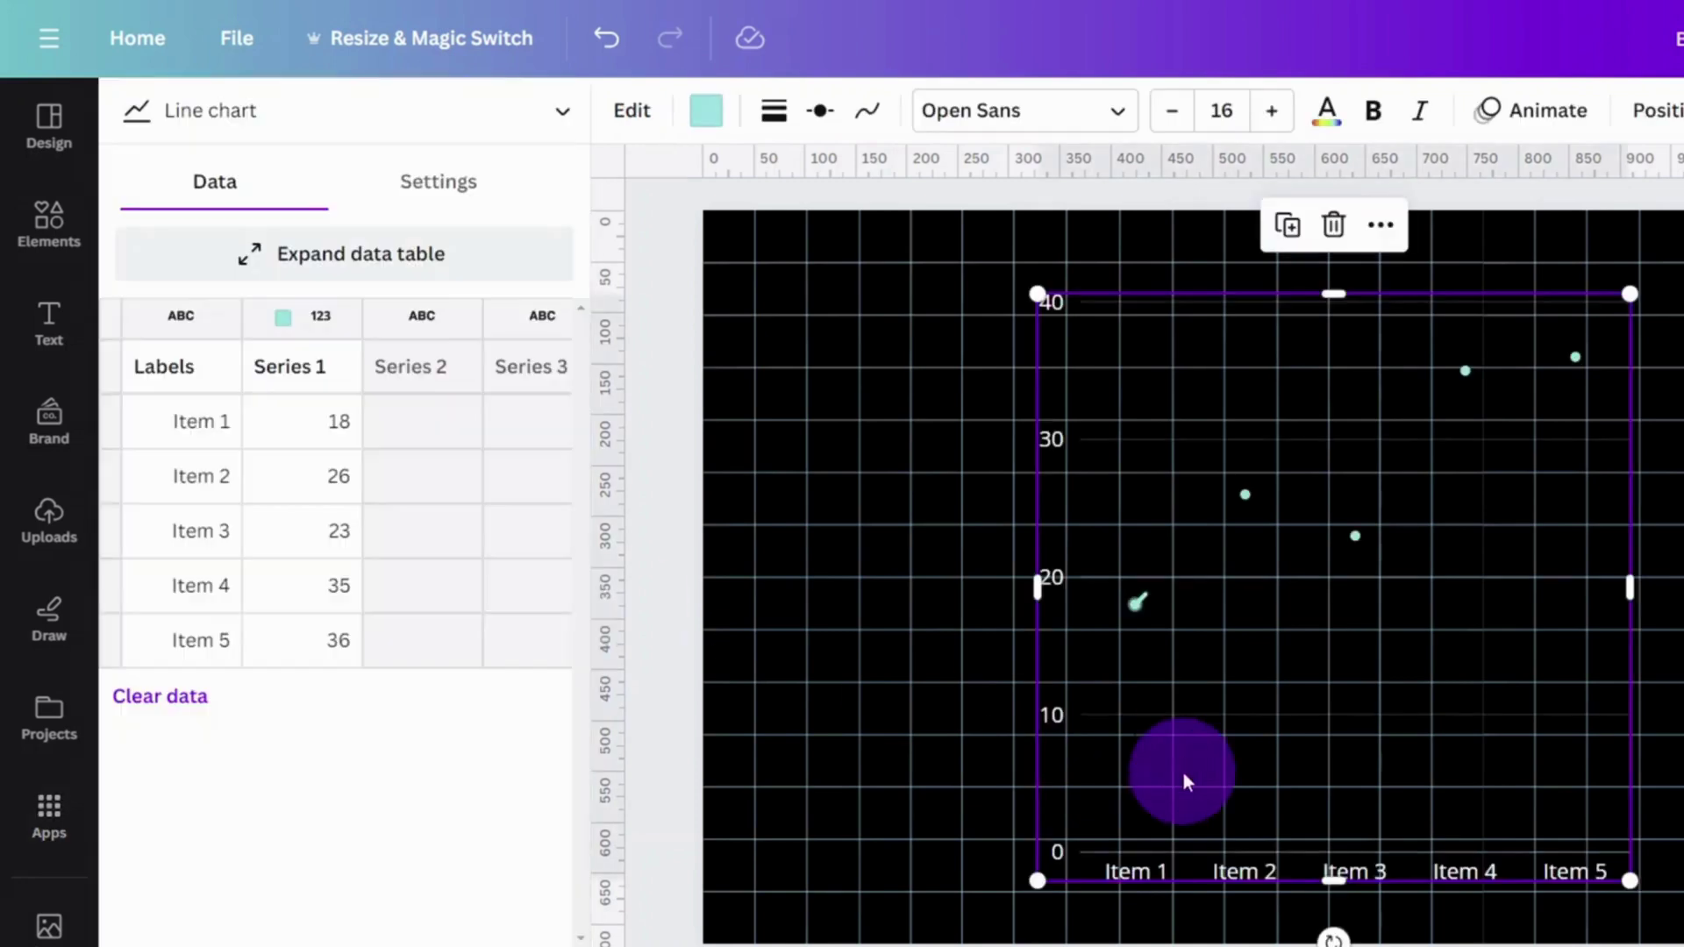
# Step: Hide the chart's labels and grid lines and paste 12, 14, 13, 16, 18, 24, 26, 32, 28, 34, 32, 80 as Series 1
pyautogui.click(416, 183)
pyautogui.click(540, 667)
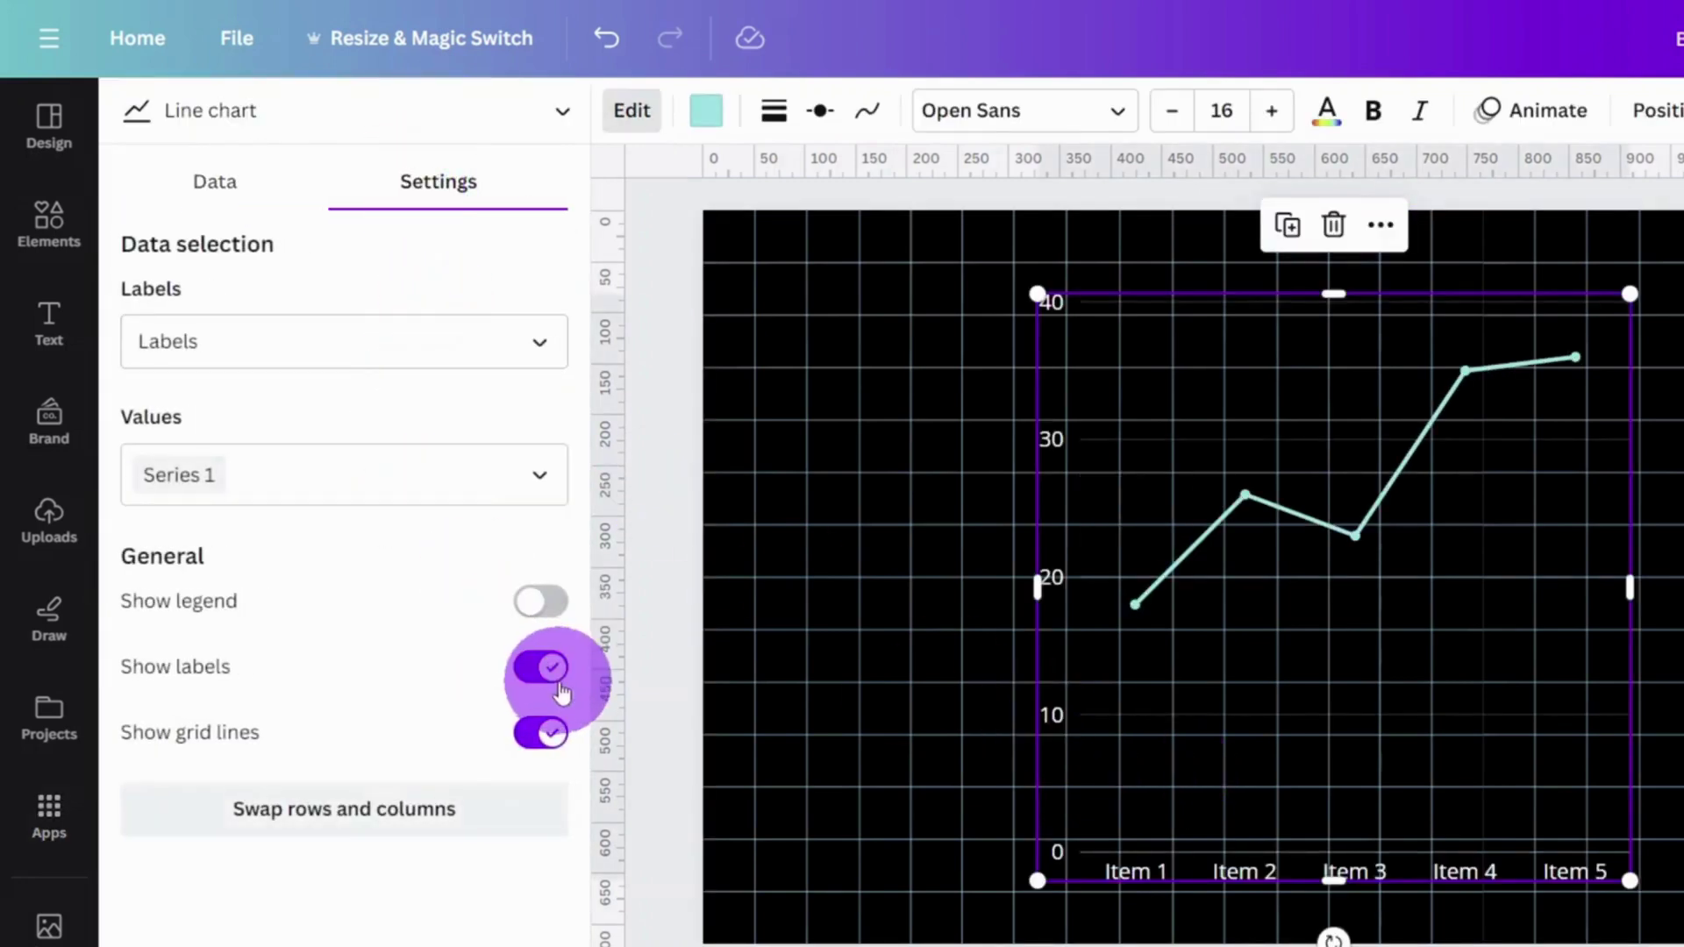
pyautogui.click(215, 180)
pyautogui.moveTo(300, 428); pyautogui.dragTo(324, 682)
pyautogui.hotkey('ctrl', 'v')
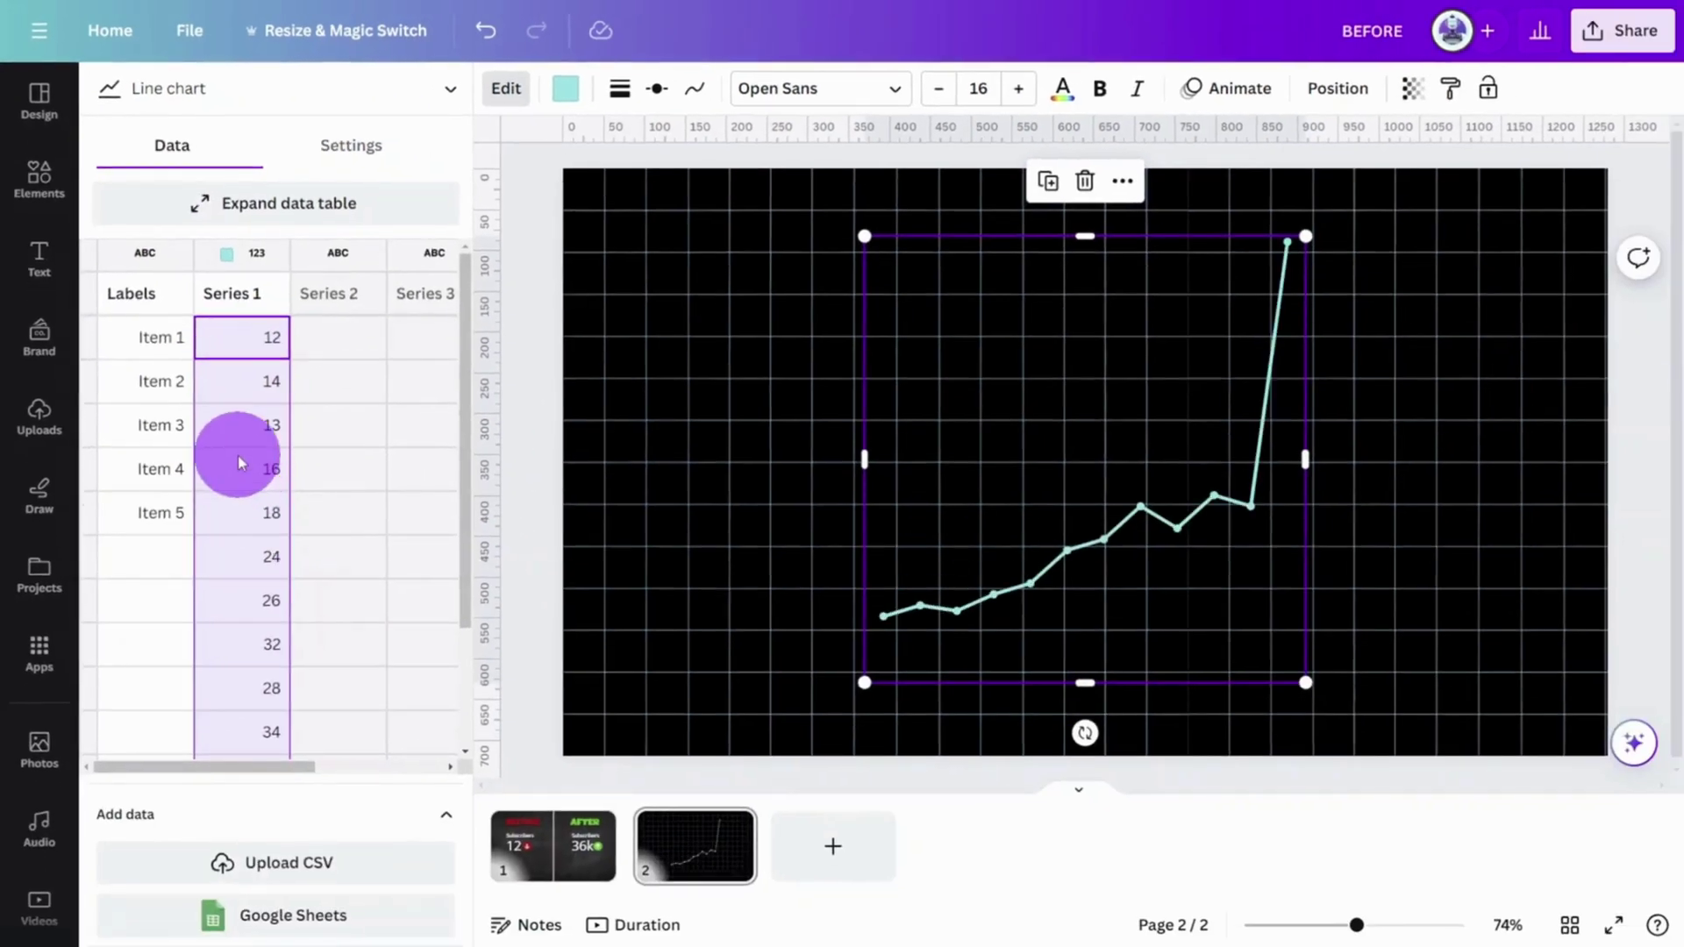
pyautogui.scroll(-3, 238, 455)
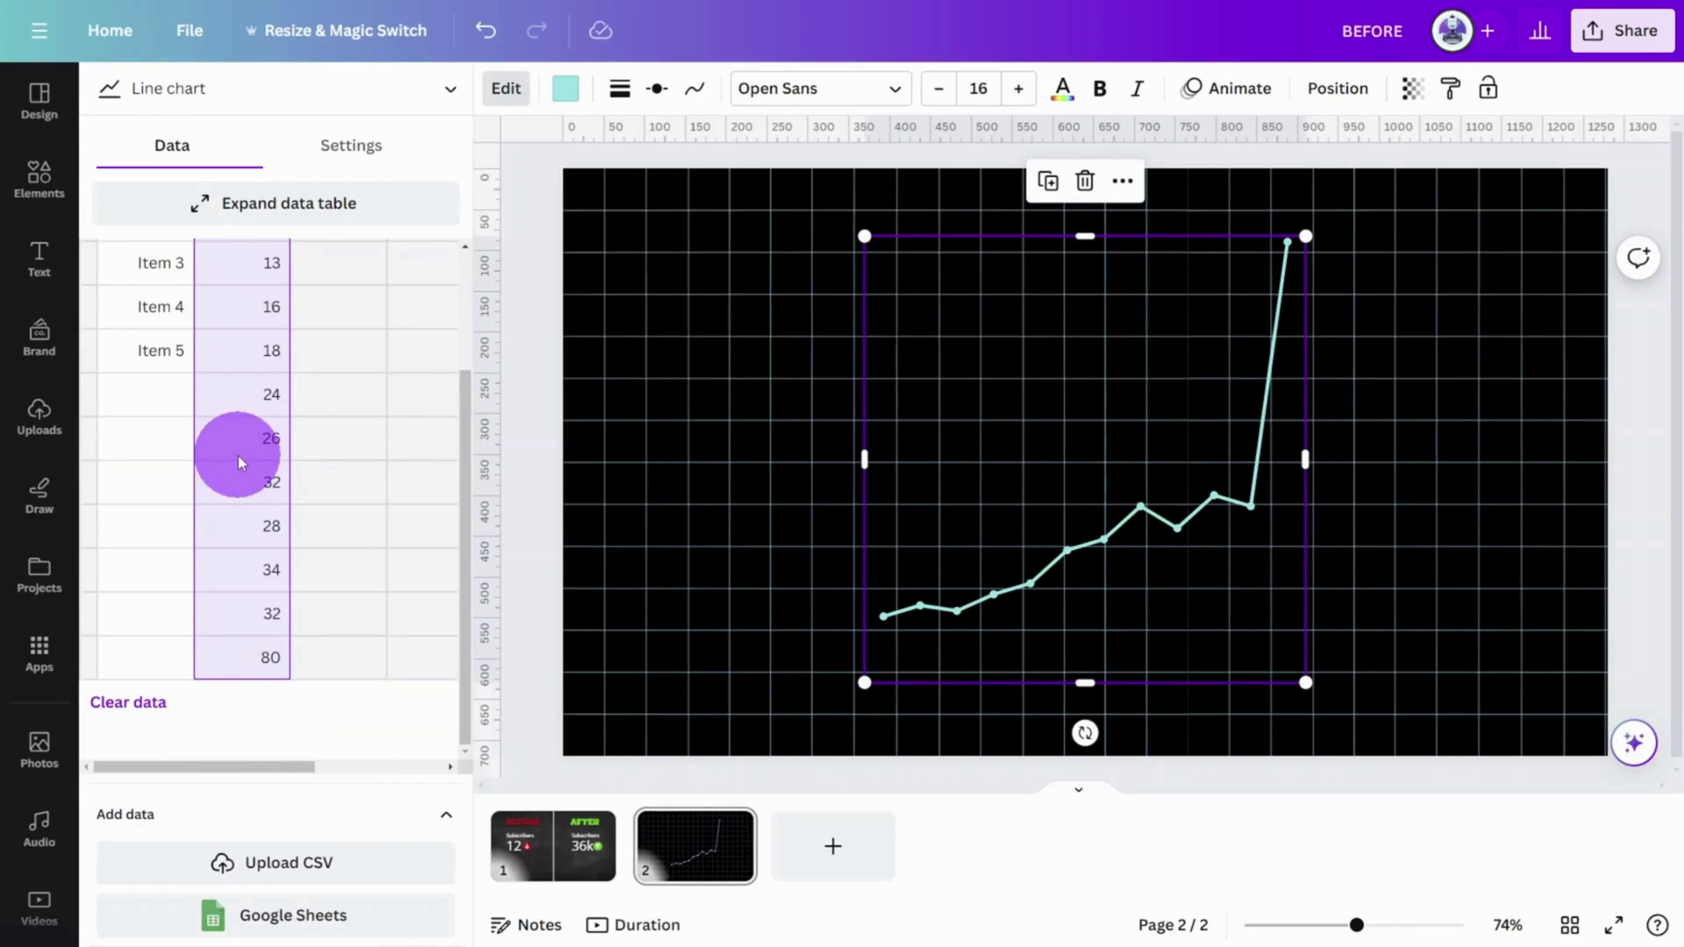
pyautogui.scroll(2, 421, 459)
# Step: Stretch the line chart on all four sides so its line spans the full width and height of the page
pyautogui.moveTo(1305, 459); pyautogui.dragTo(1639, 468)
pyautogui.moveTo(1251, 235); pyautogui.dragTo(1252, 169)
pyautogui.moveTo(865, 425); pyautogui.dragTo(509, 425)
pyautogui.moveTo(1074, 682); pyautogui.dragTo(1064, 796)
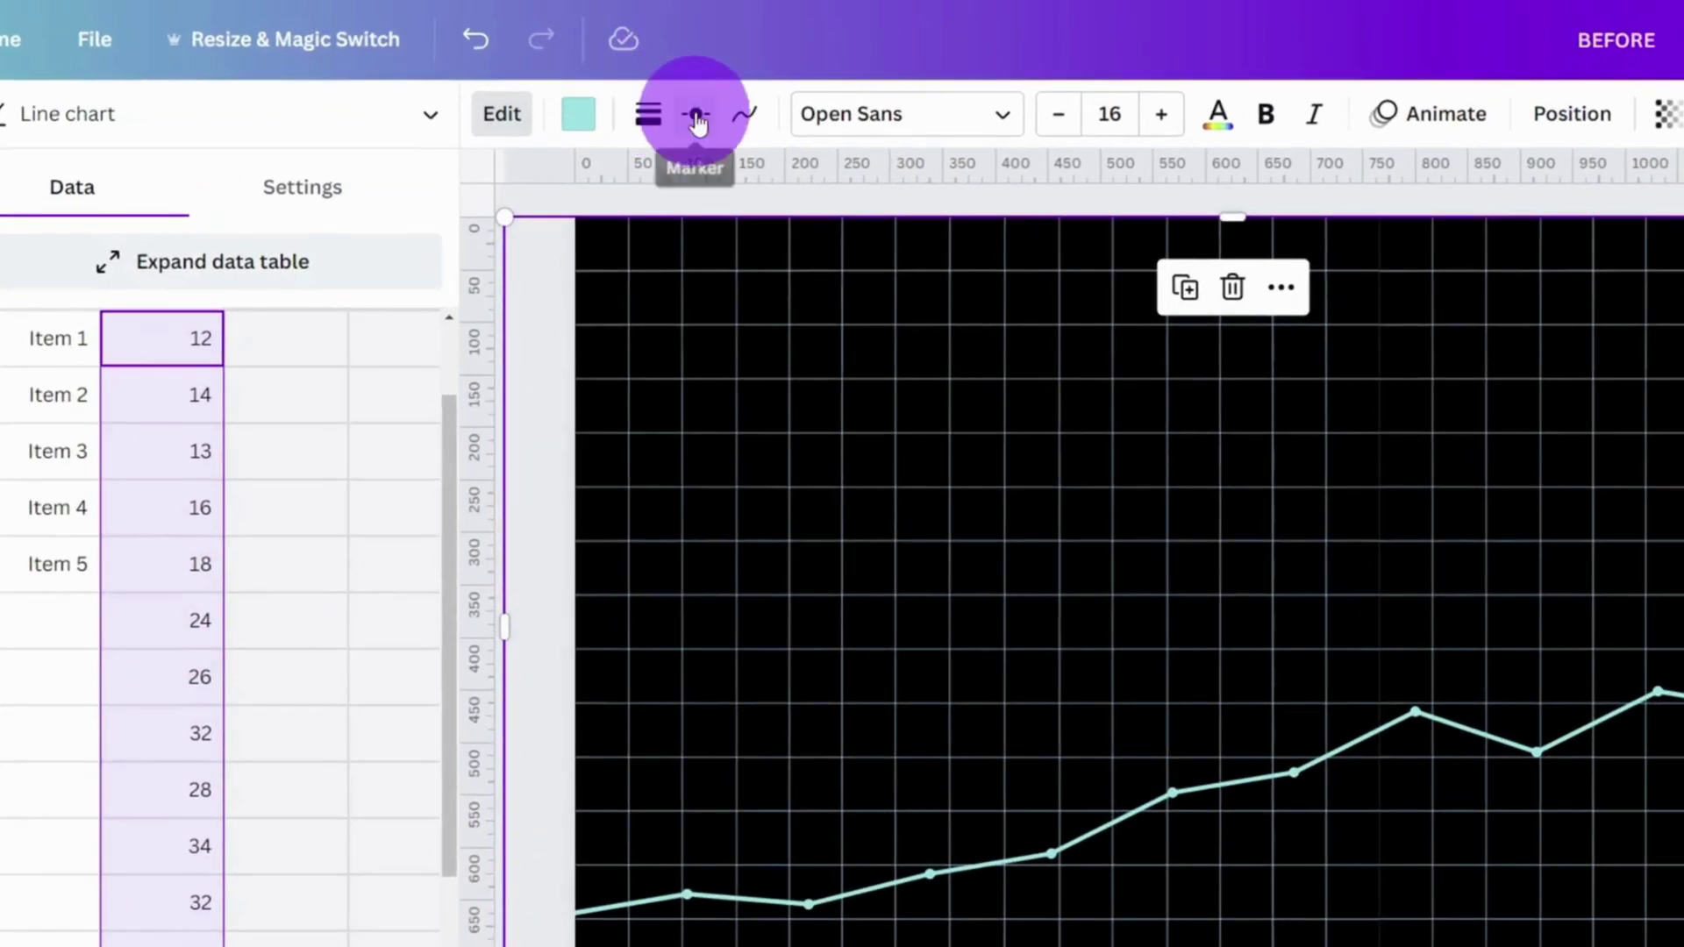
# Step: Set the line chart's marker size to 0 and increase its line weight
pyautogui.click(657, 88)
pyautogui.moveTo(728, 306); pyautogui.dragTo(684, 292)
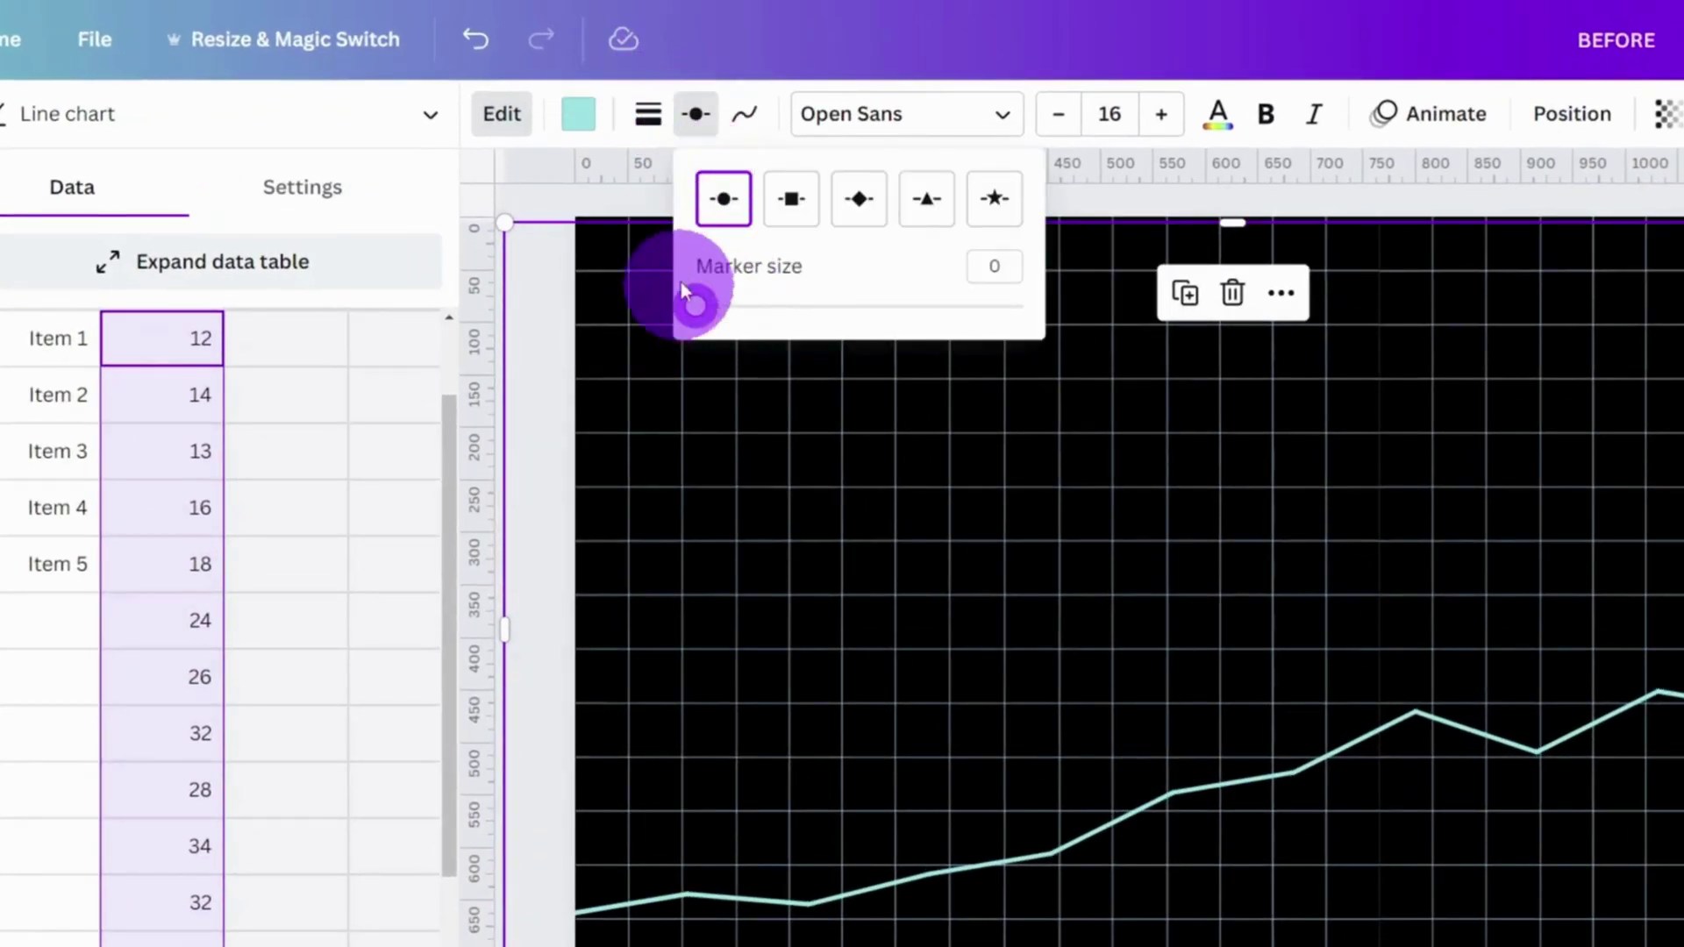
pyautogui.click(644, 131)
pyautogui.doubleClick(910, 195)
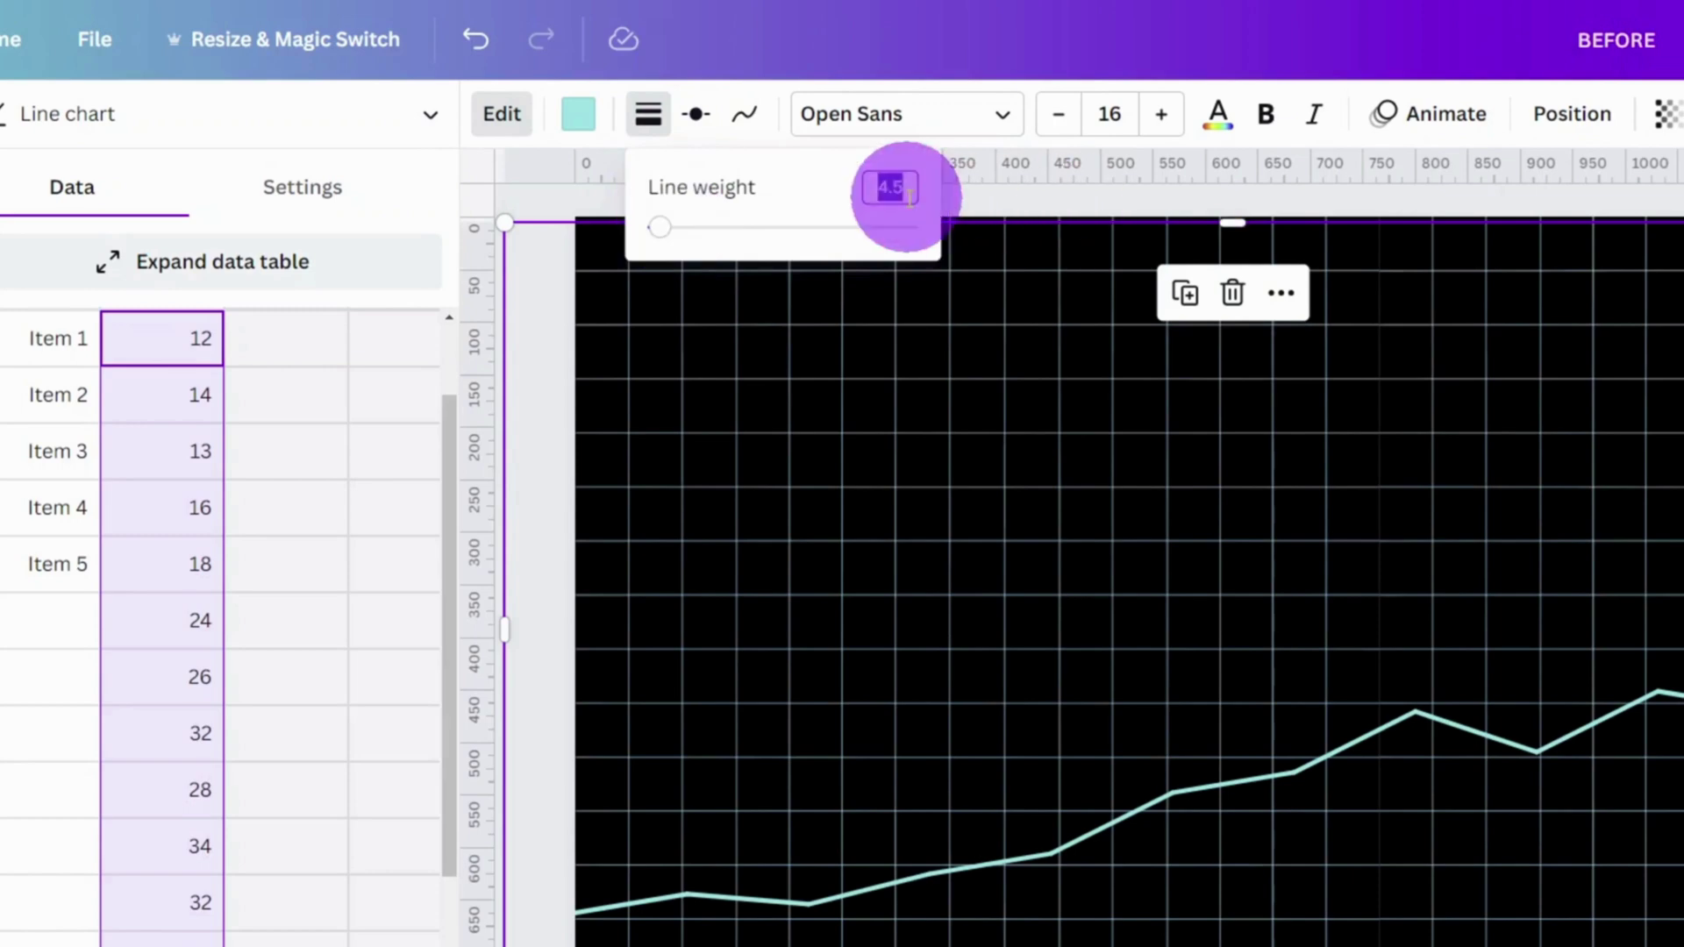
# Step: Colour the chart line a pale light green with a custom colour
pyautogui.click(578, 114)
pyautogui.click(120, 222)
pyautogui.moveTo(263, 410); pyautogui.dragTo(233, 412)
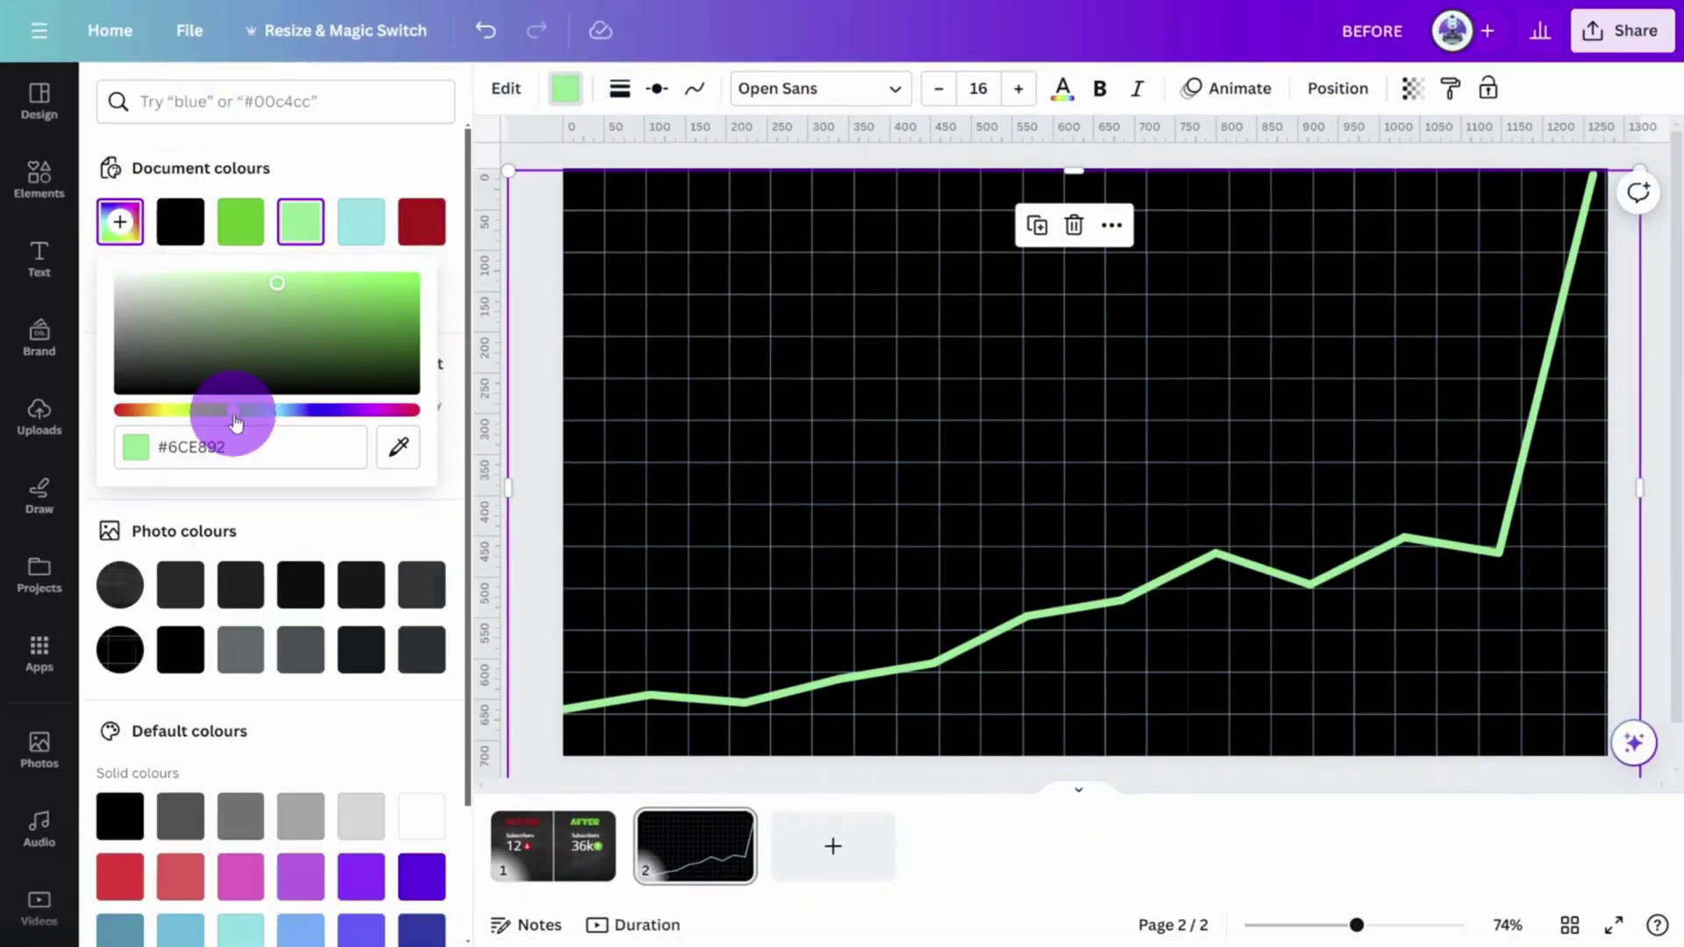
pyautogui.click(226, 282)
# Step: Paste a copy of the line chart, align it exactly over the original and change its type to Stacked area chart
pyautogui.rightClick(1511, 540)
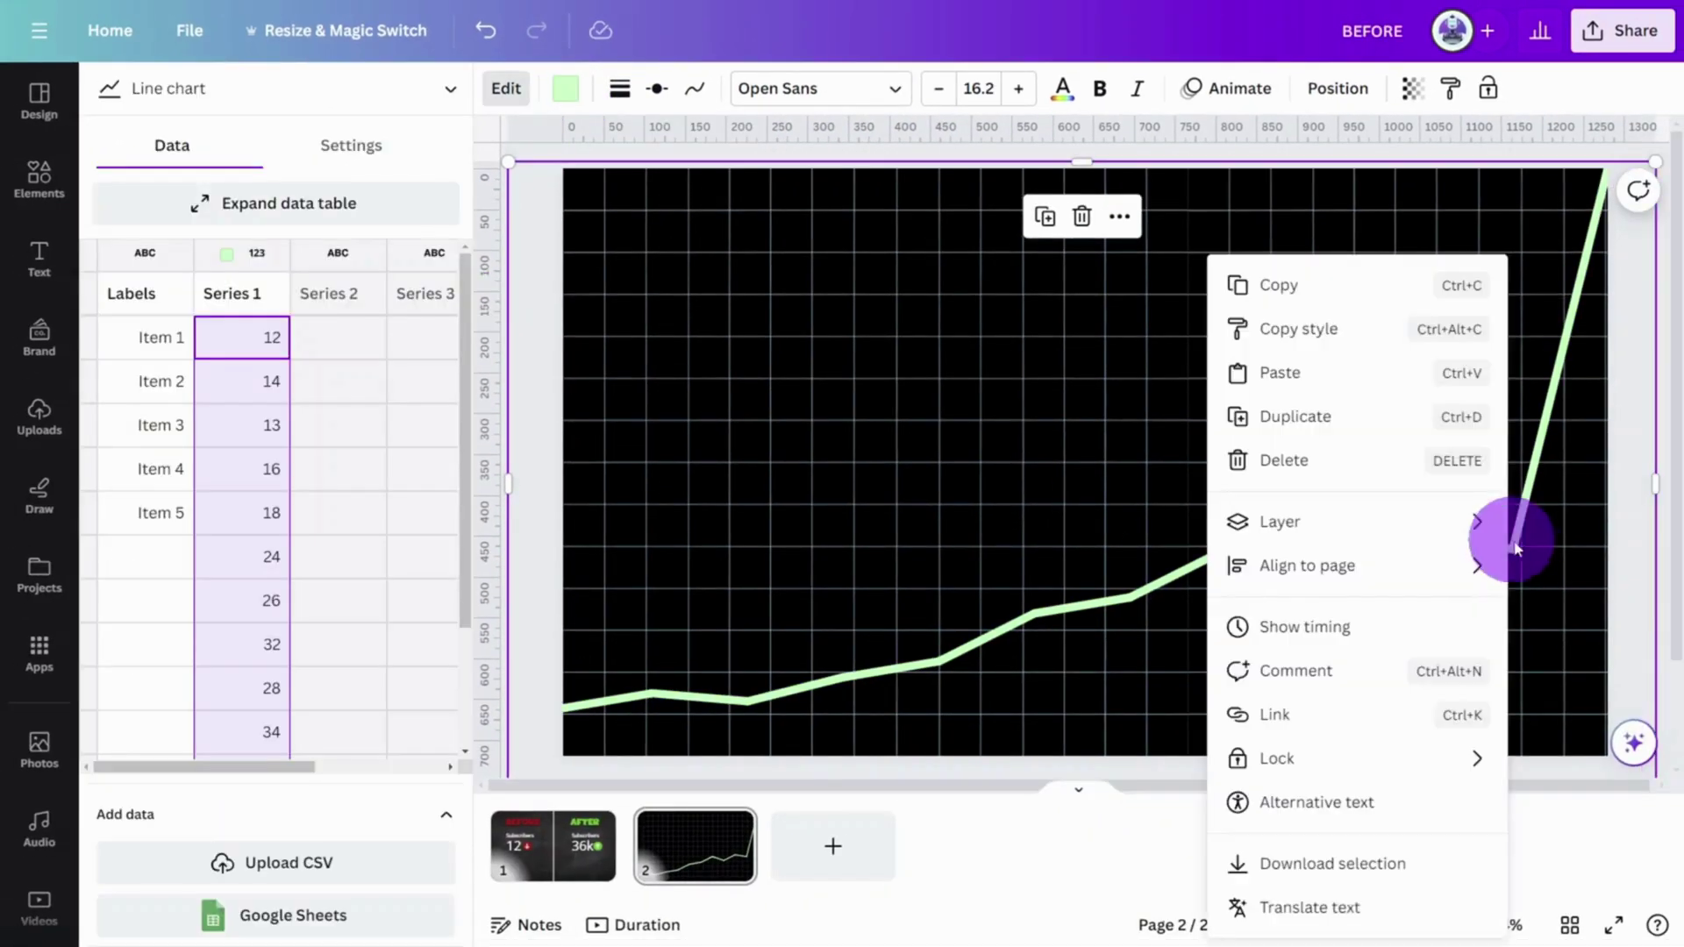
pyautogui.click(1329, 288)
pyautogui.rightClick(1423, 524)
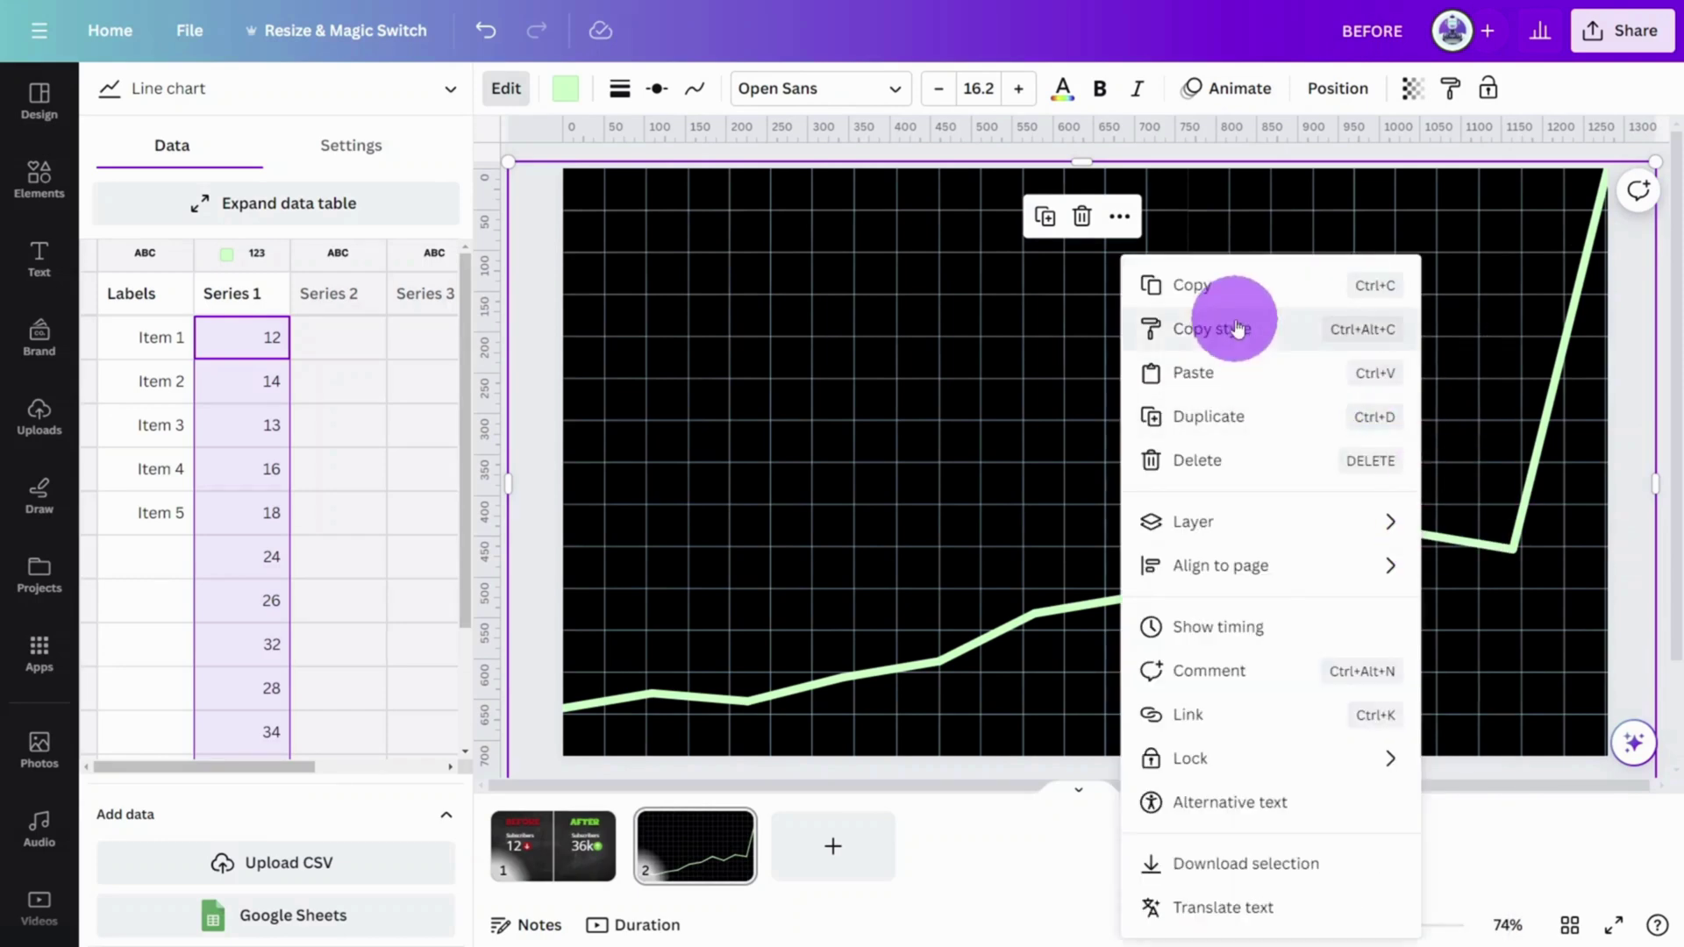
pyautogui.click(1305, 493)
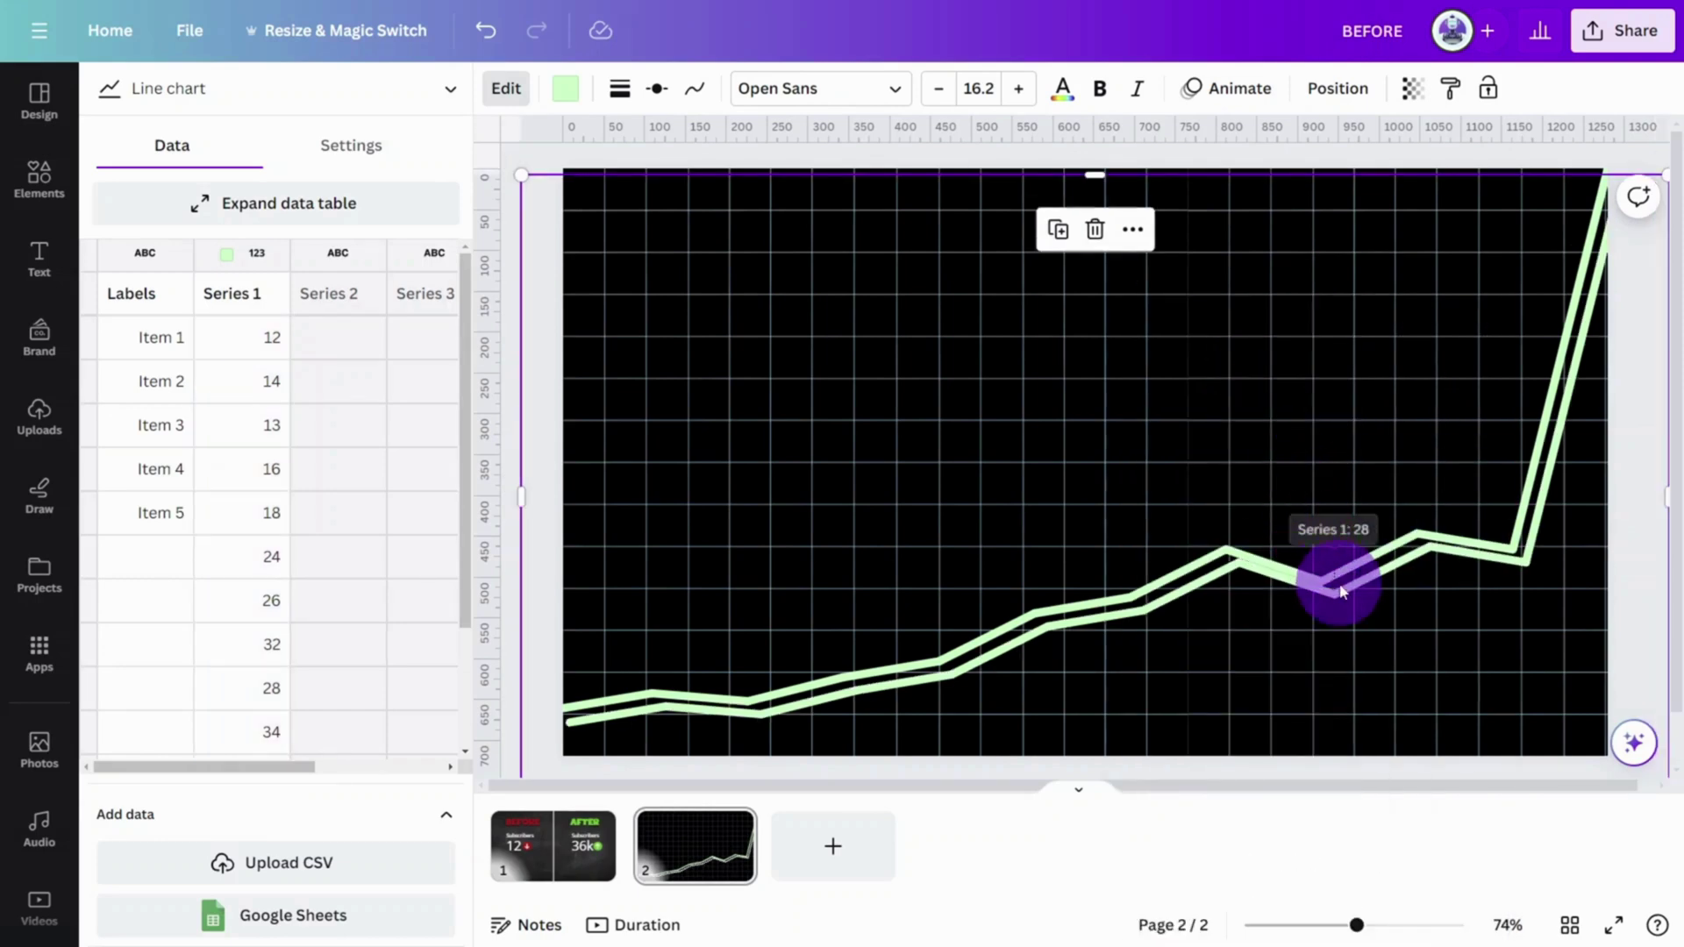
pyautogui.moveTo(1339, 591); pyautogui.dragTo(1327, 577)
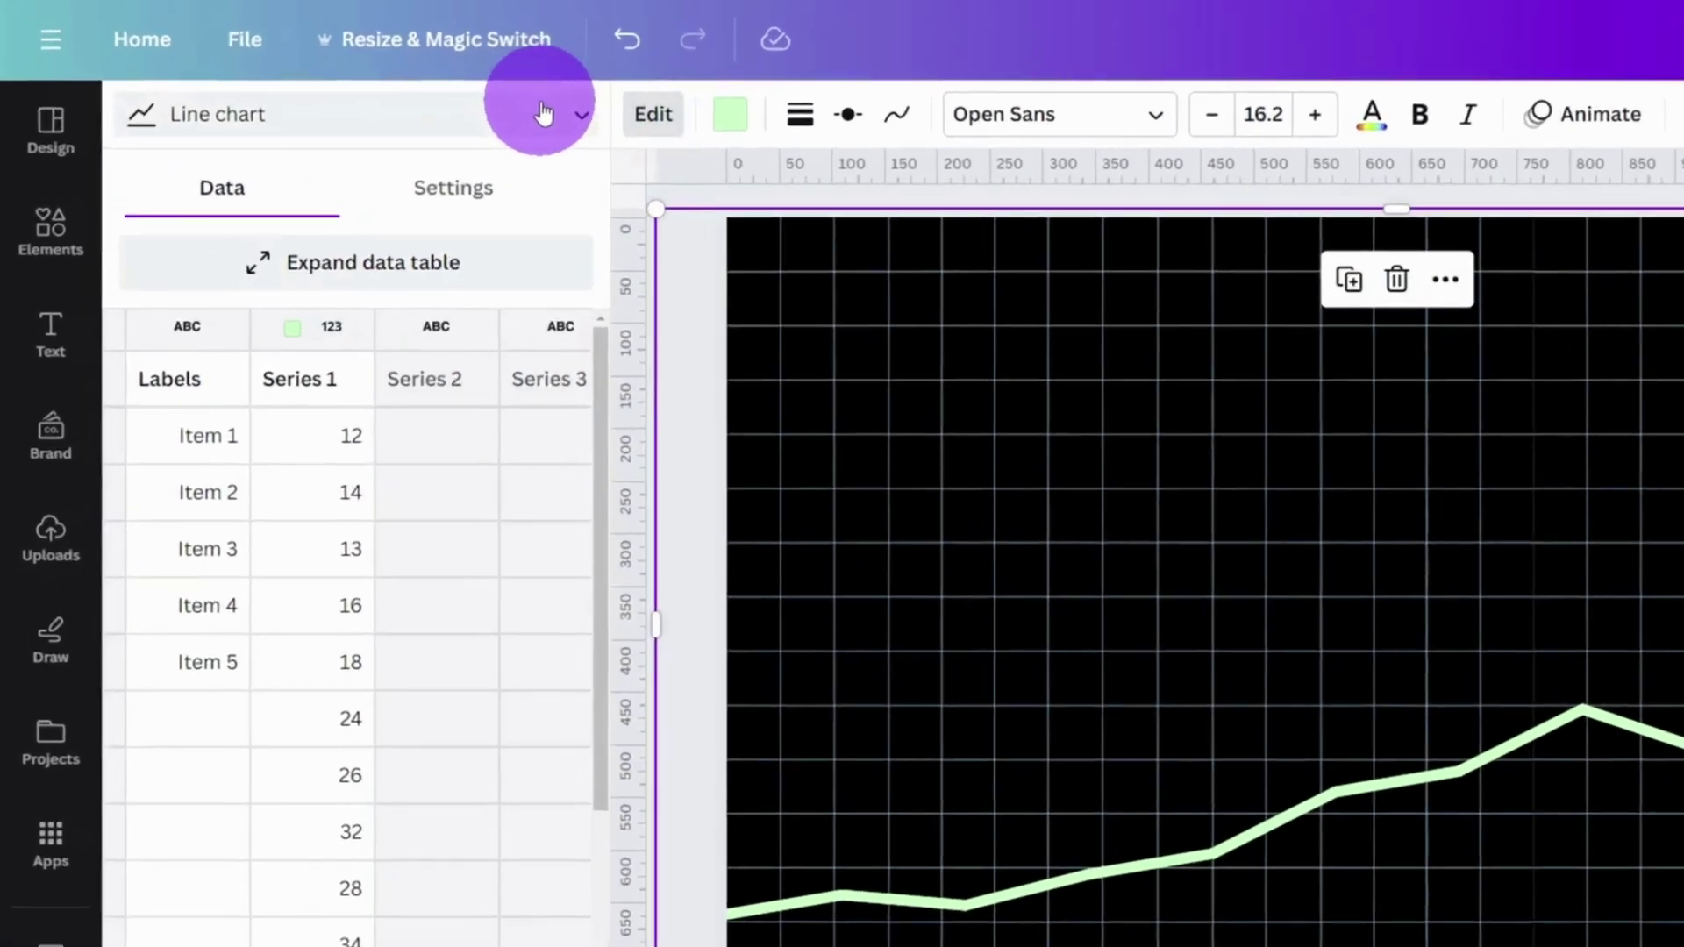
pyautogui.click(430, 89)
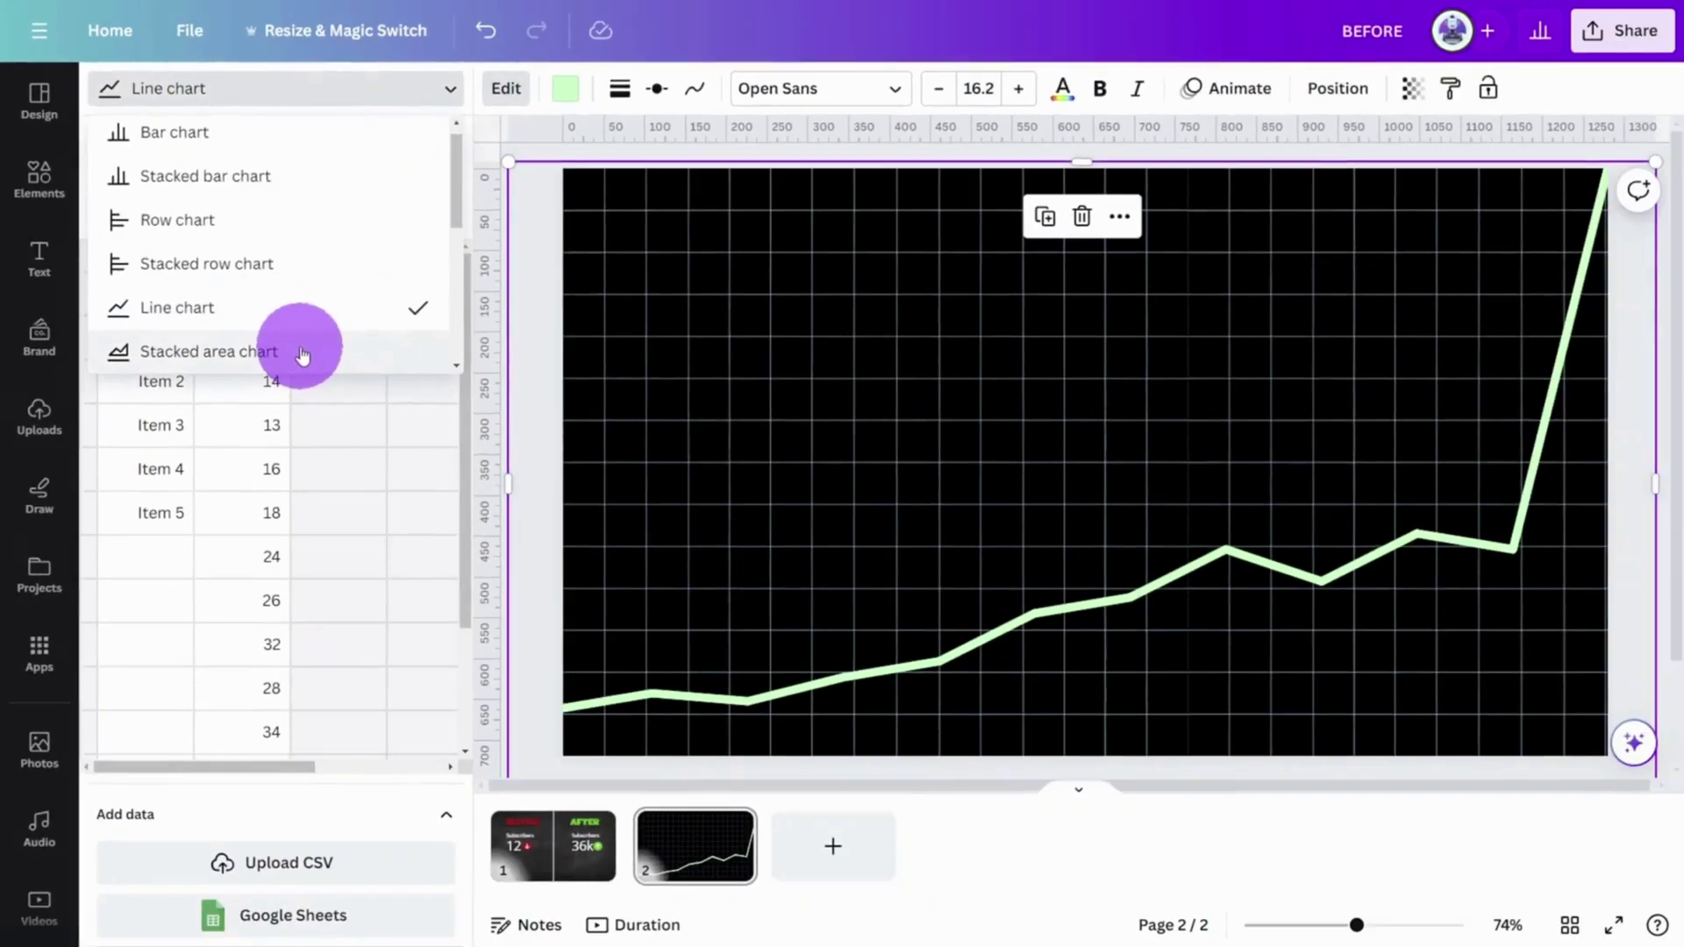
pyautogui.click(399, 472)
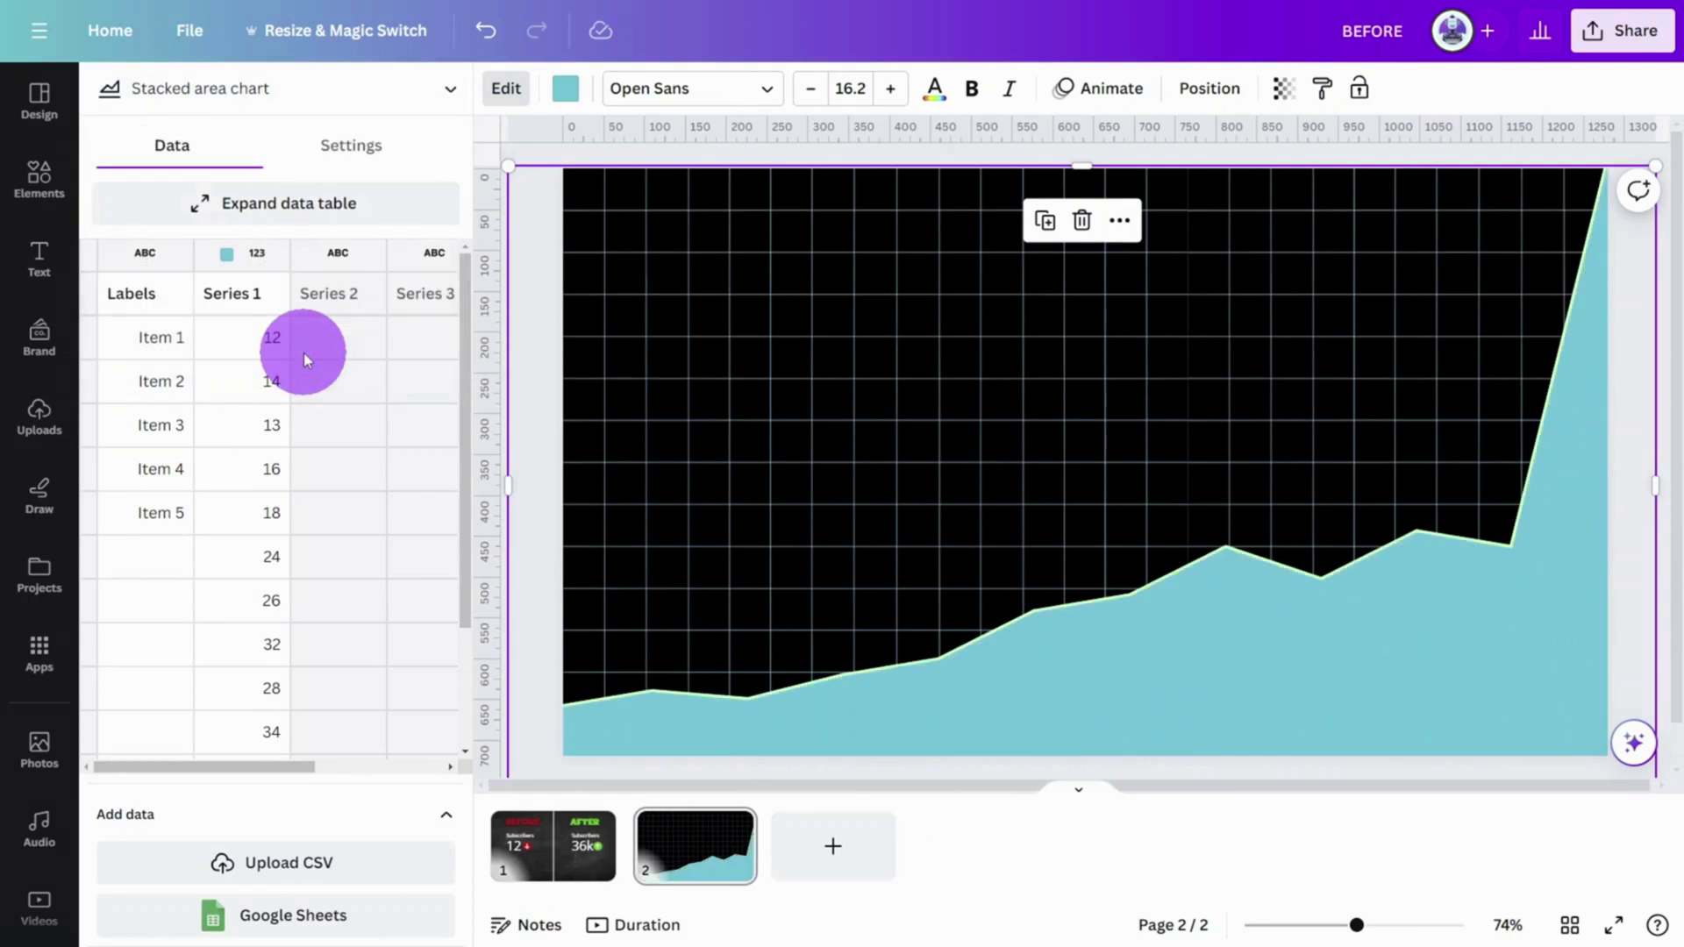
# Step: Colour the area chart a darker green and lower its transparency value so the grid shows through
pyautogui.click(565, 89)
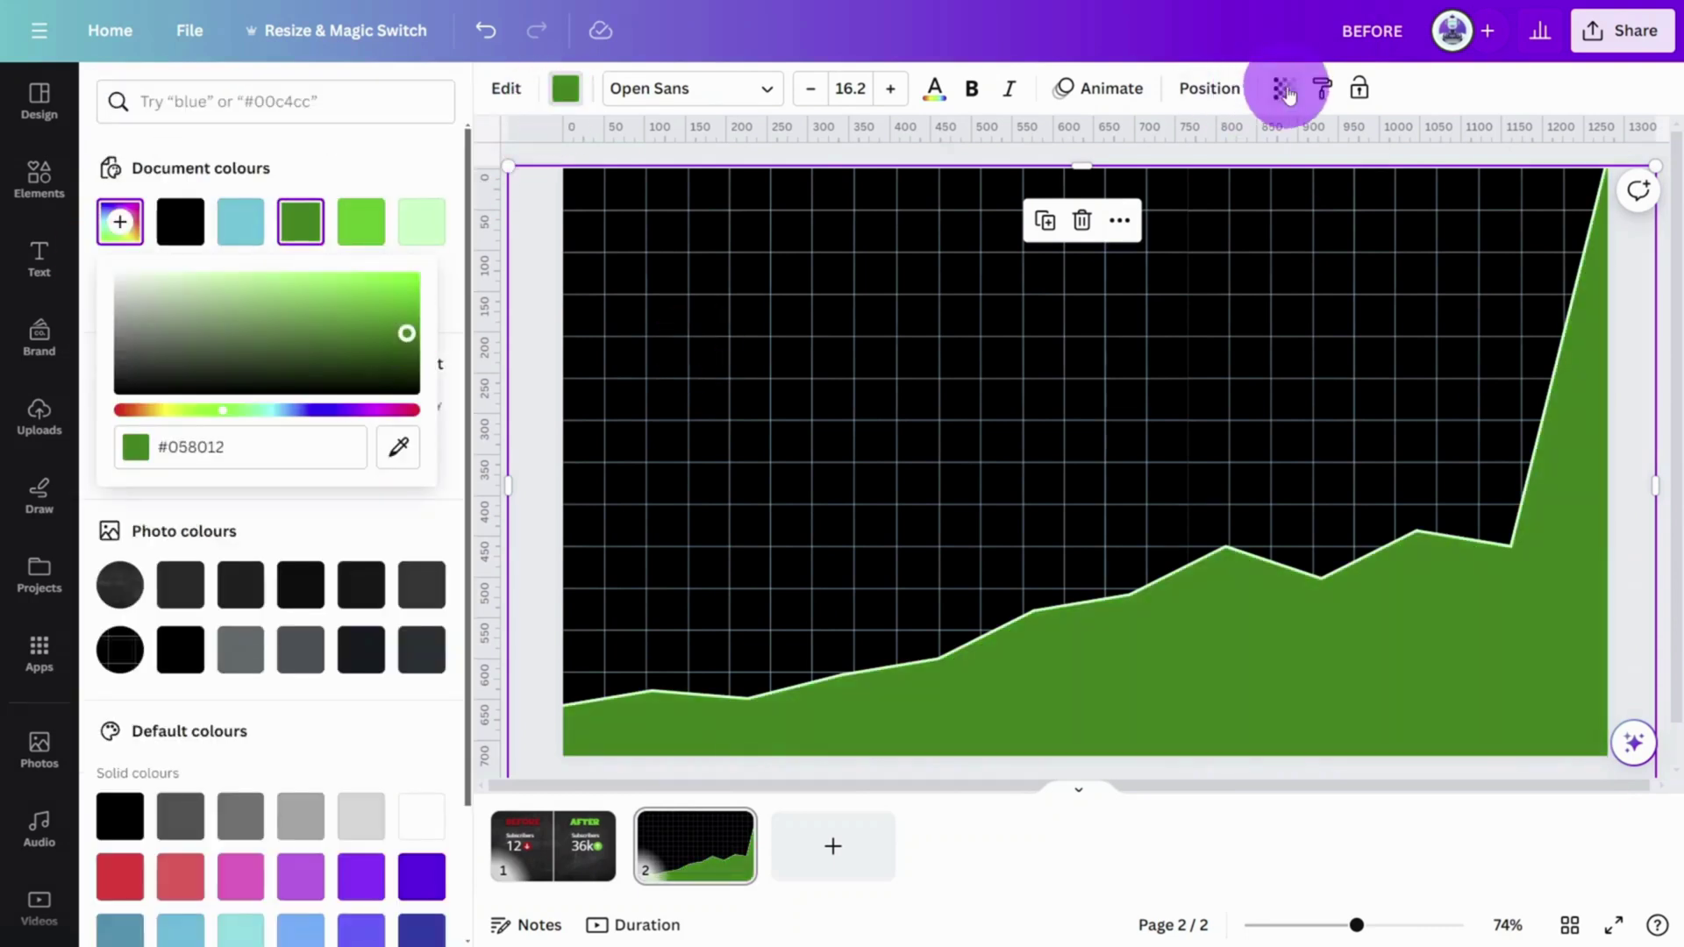
pyautogui.click(1287, 93)
pyautogui.moveTo(1237, 170); pyautogui.dragTo(1196, 169)
# Step: Move the pale green line chart's layer above the area chart and paste a copy of the line chart
pyautogui.click(1504, 94)
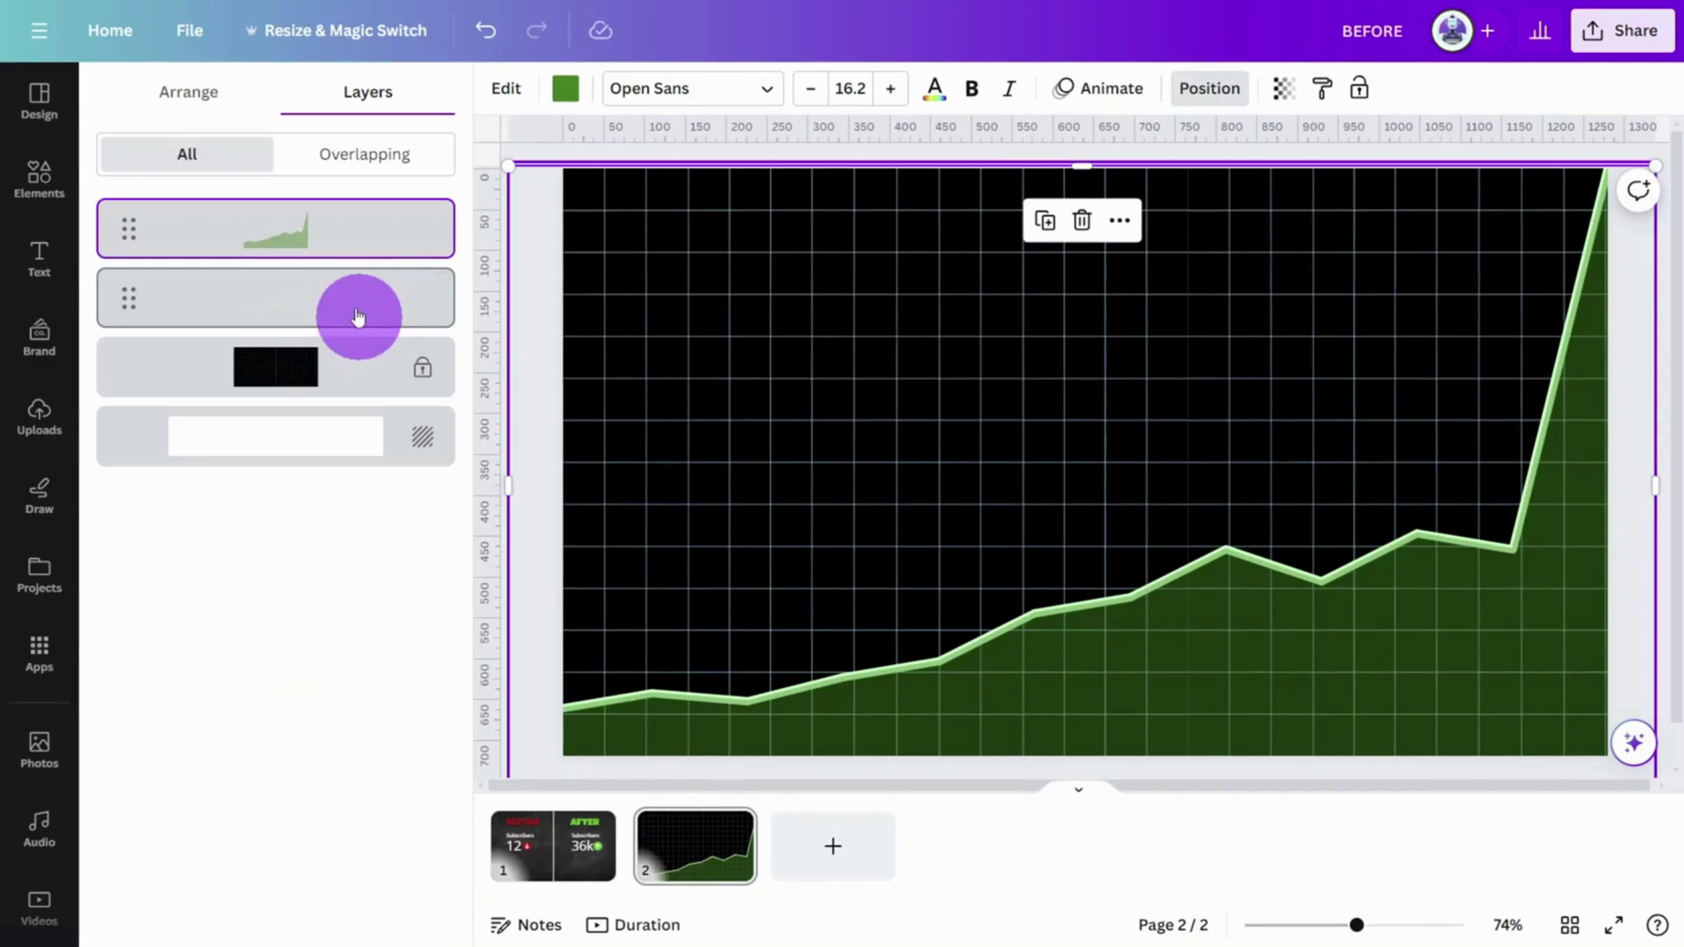
pyautogui.moveTo(336, 316); pyautogui.dragTo(364, 251)
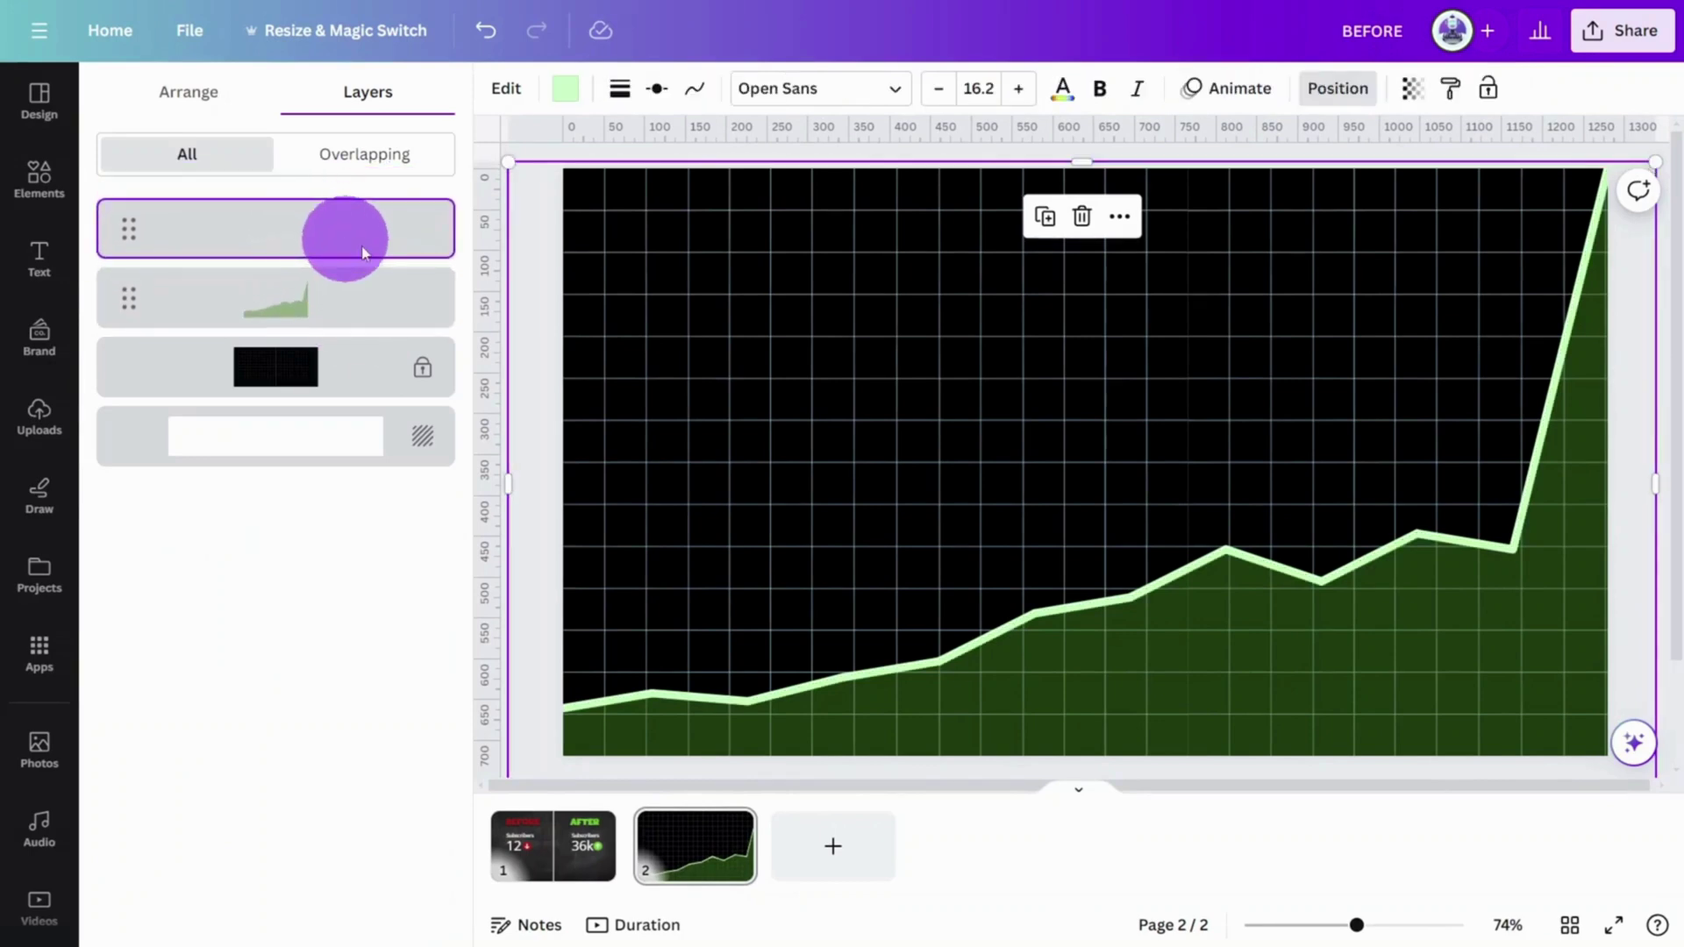
pyautogui.rightClick(1395, 548)
pyautogui.click(1176, 282)
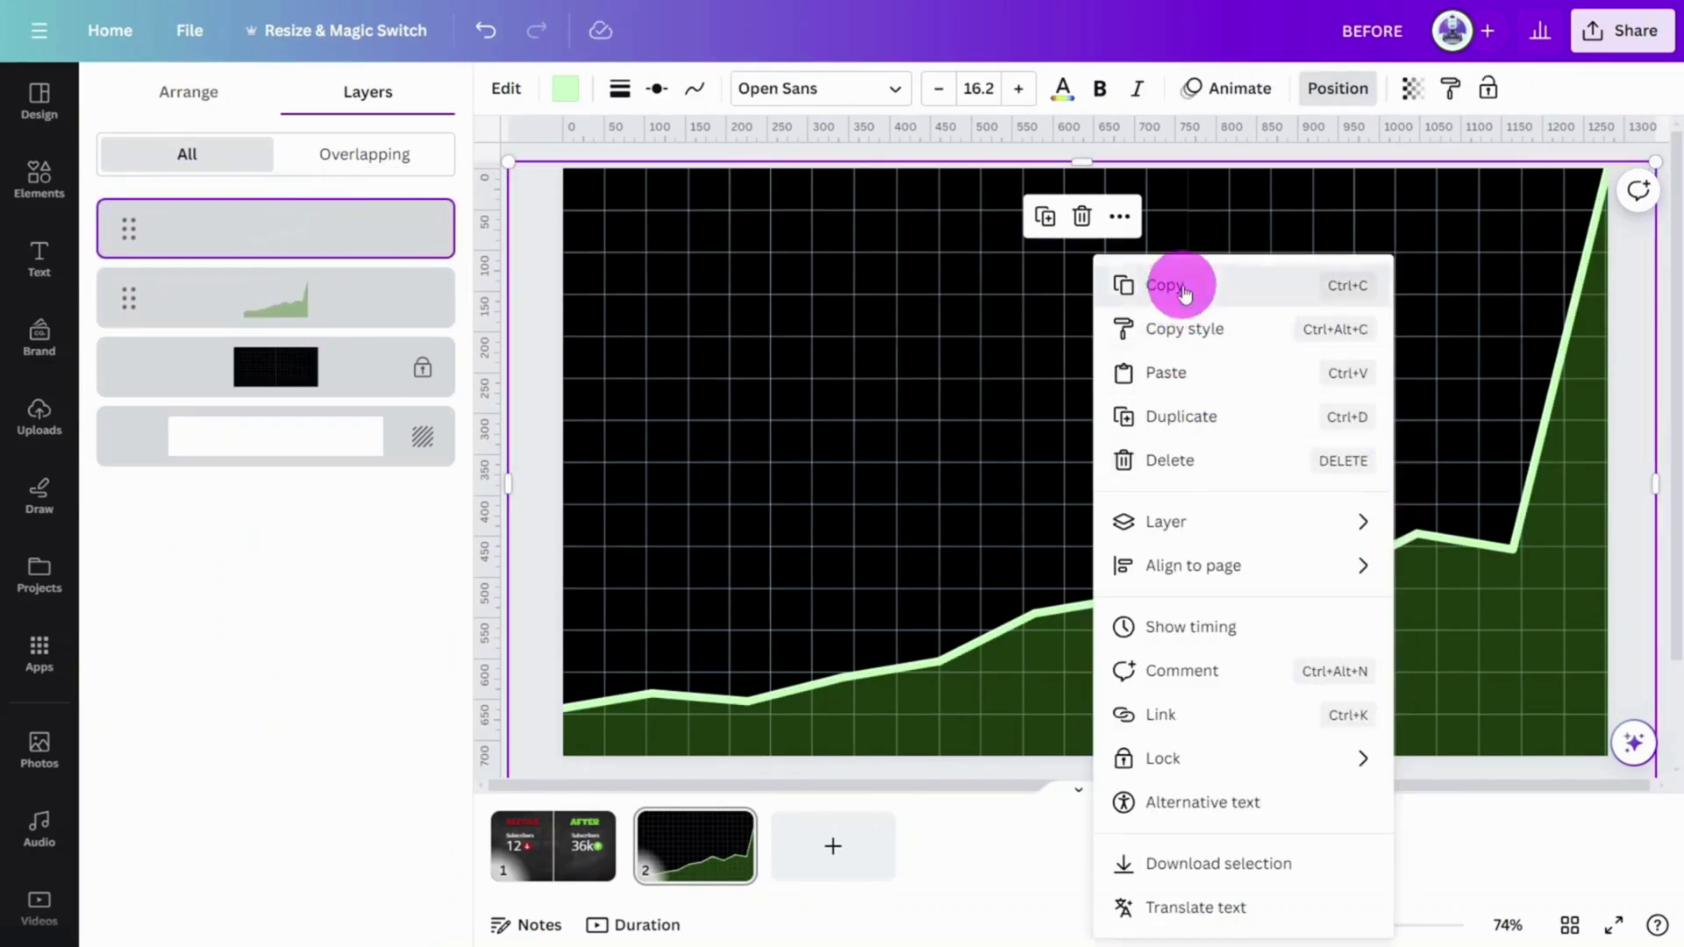
pyautogui.rightClick(1447, 537)
pyautogui.click(1266, 376)
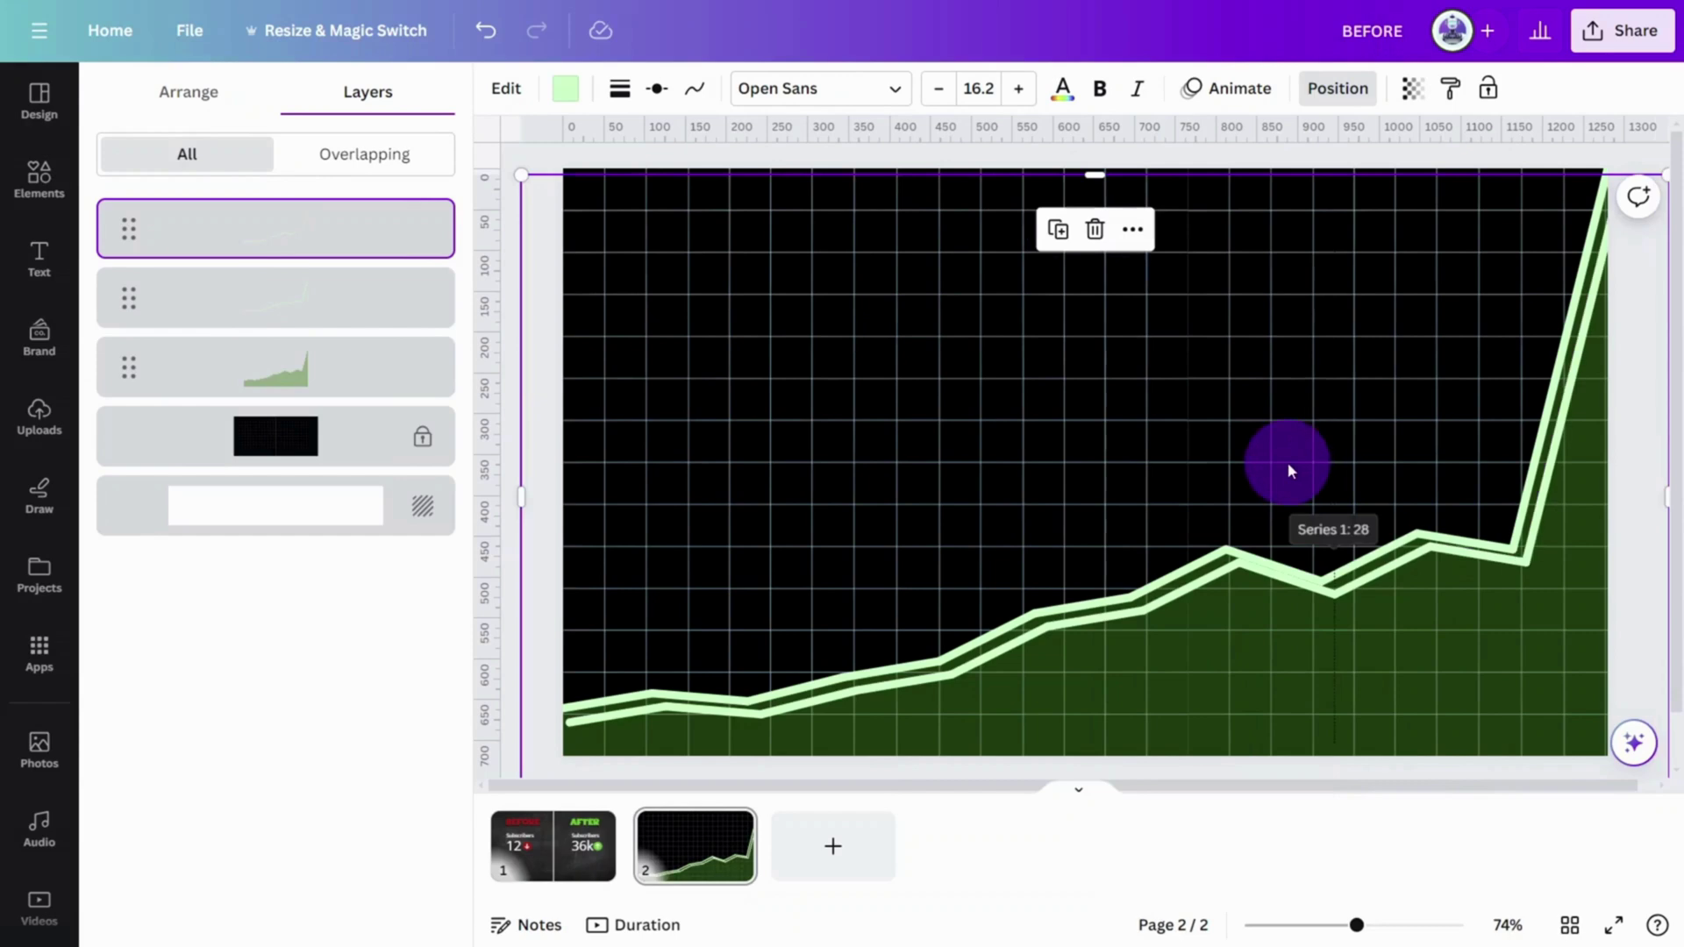
# Step: Colour the copied line chart black and reduce its transparency value to about 20
pyautogui.click(569, 93)
pyautogui.click(190, 242)
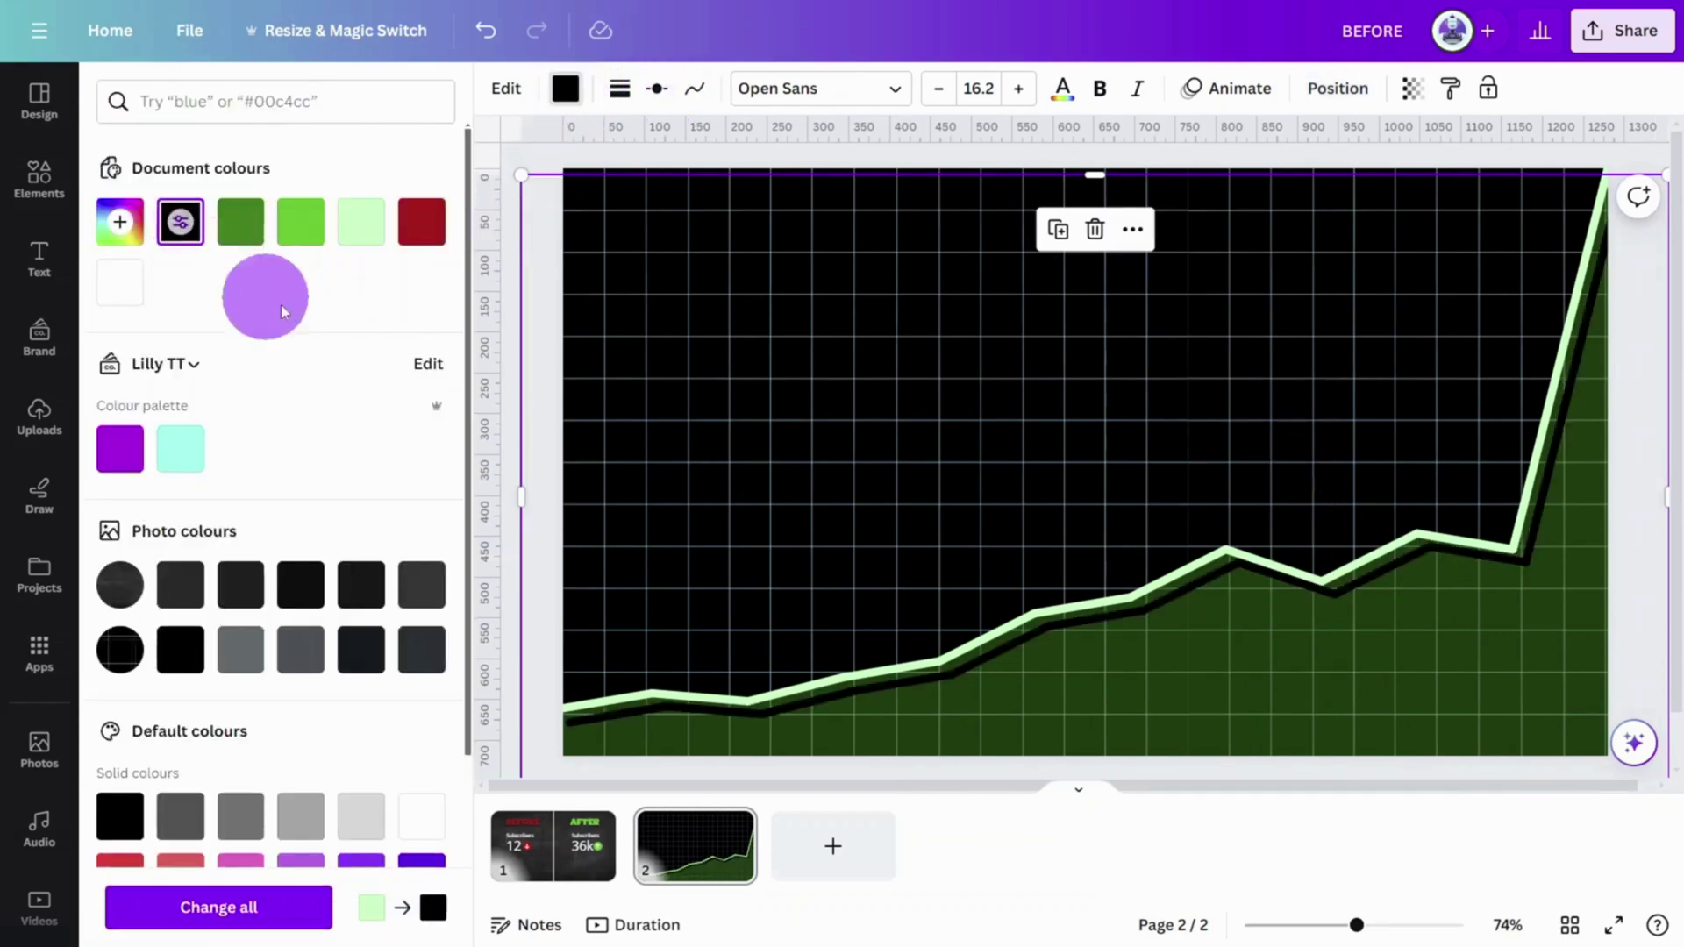
pyautogui.click(1409, 88)
pyautogui.moveTo(1410, 176); pyautogui.dragTo(1260, 192)
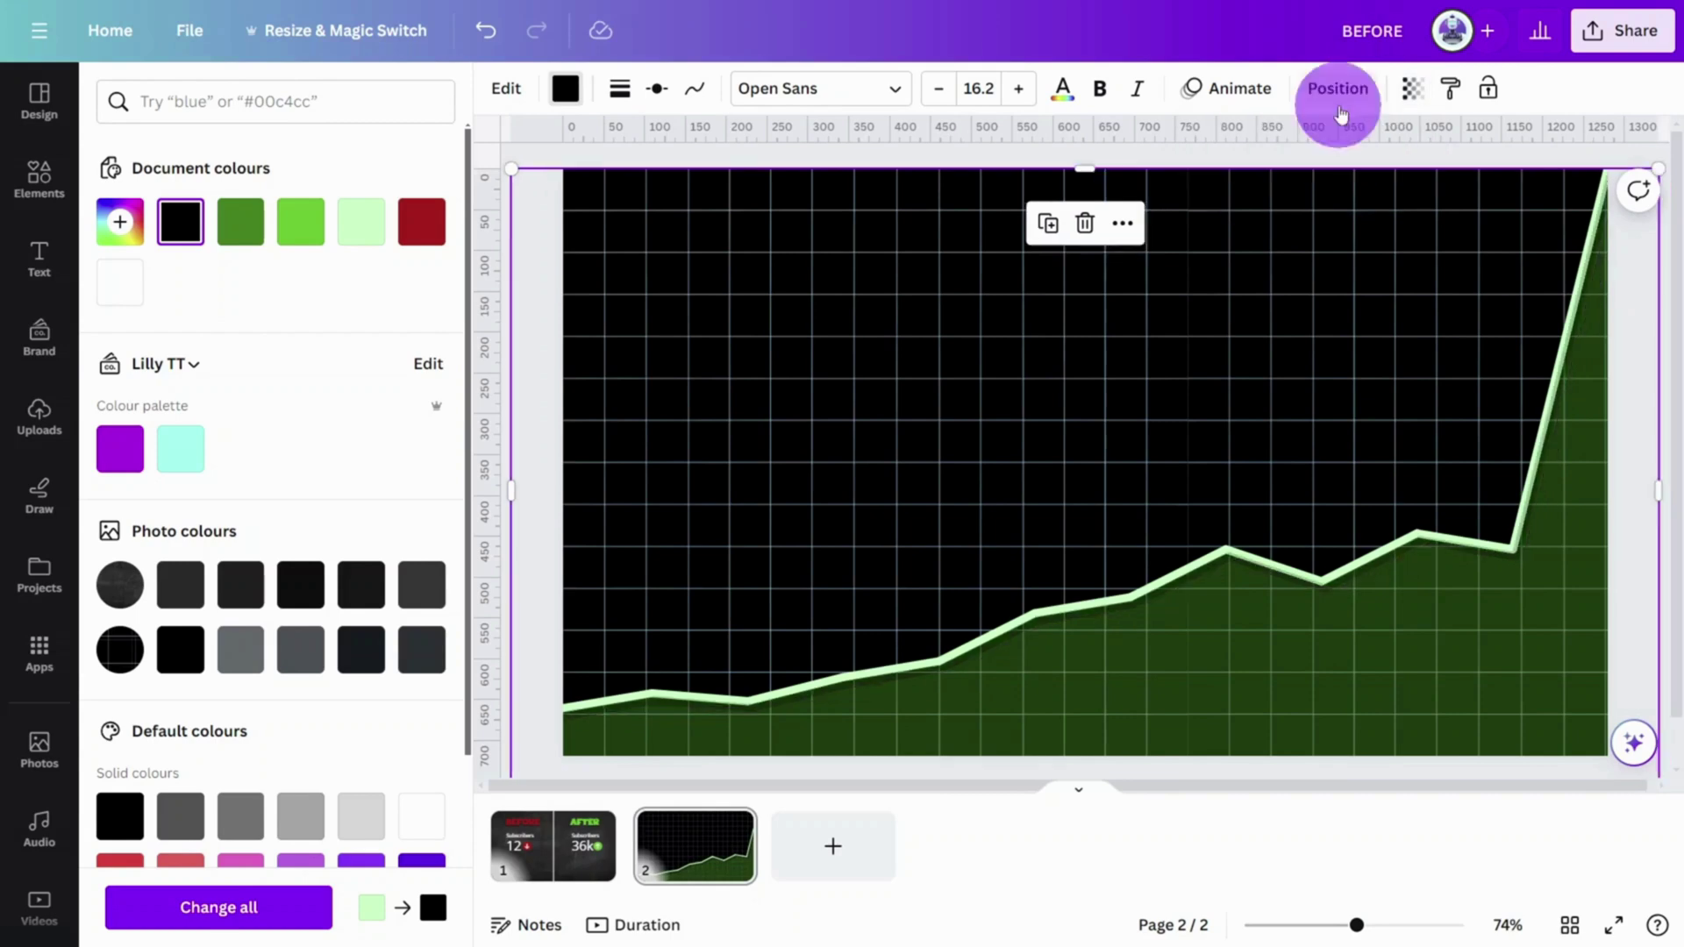
# Step: Move the black line's layer beneath the pale green line and nudge it close underneath as a shadow
pyautogui.click(1338, 103)
pyautogui.moveTo(301, 234); pyautogui.dragTo(303, 333)
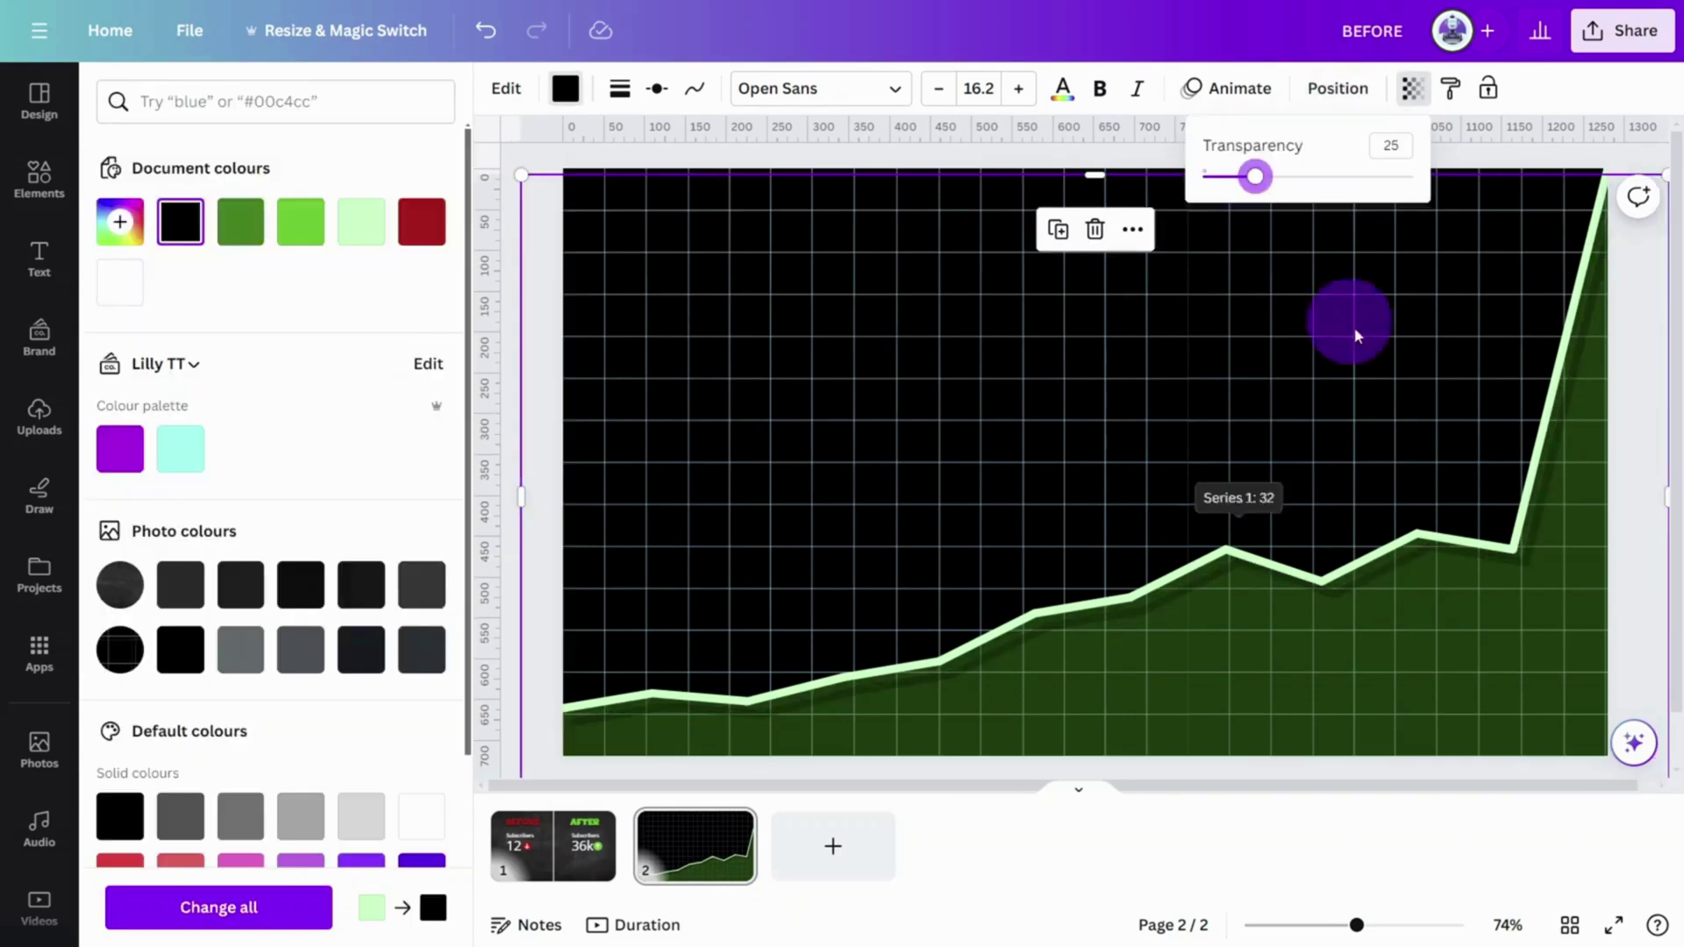
pyautogui.click(1418, 602)
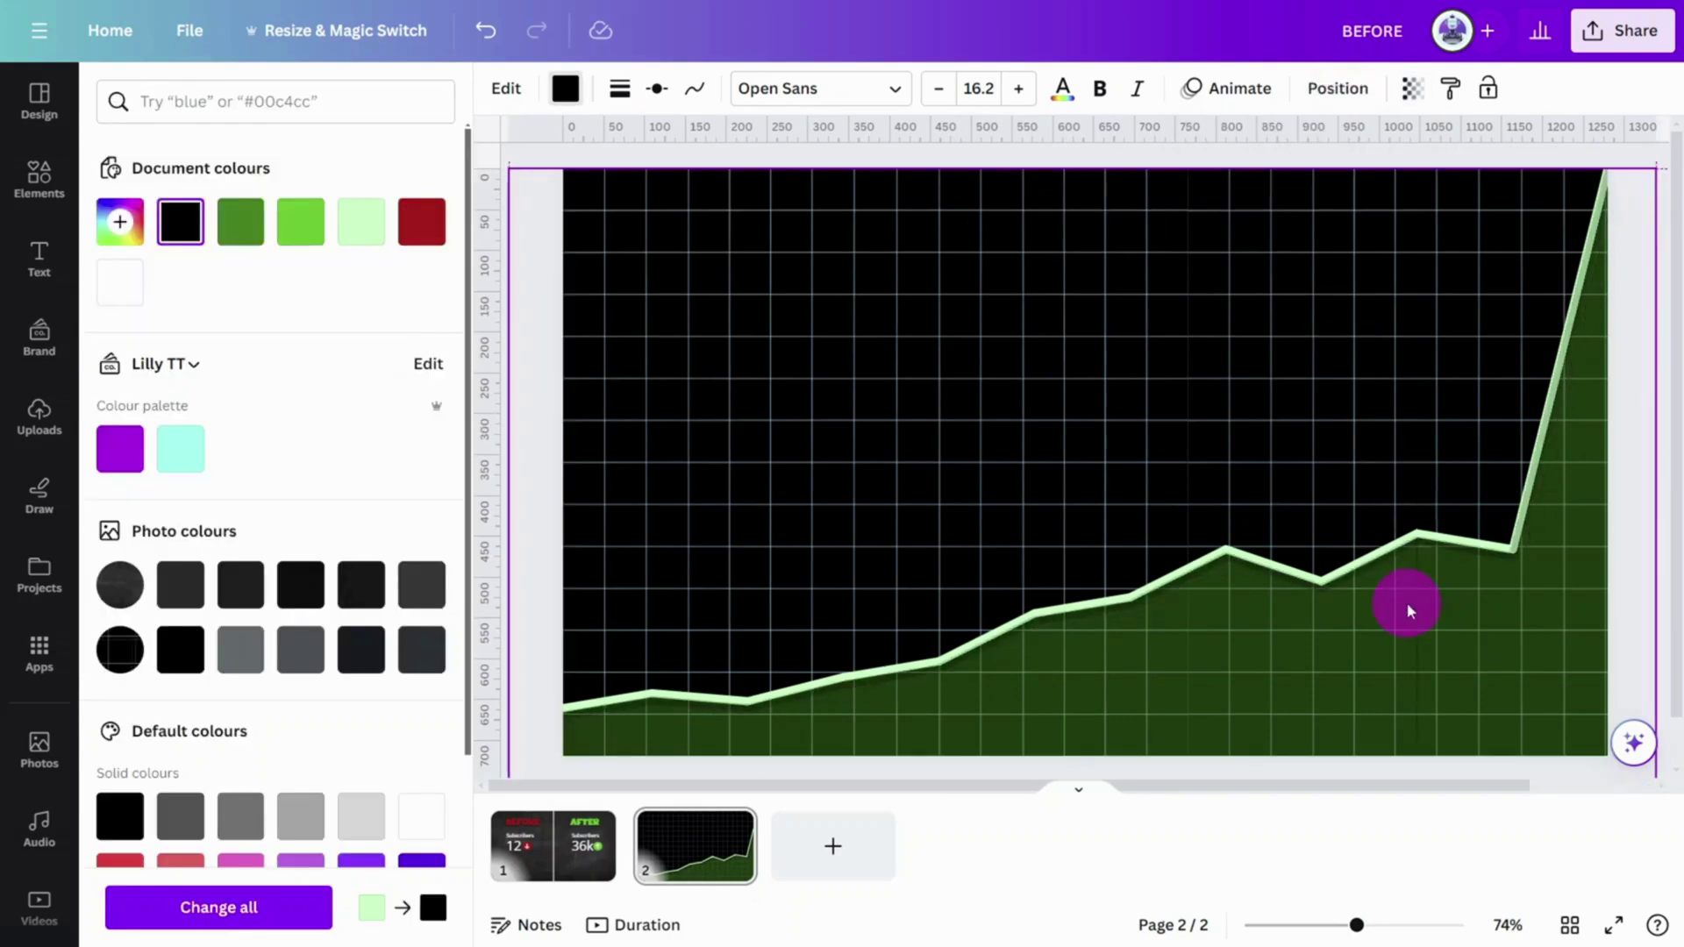
# Step: Download only page 2 of the design as a PNG
pyautogui.click(1622, 30)
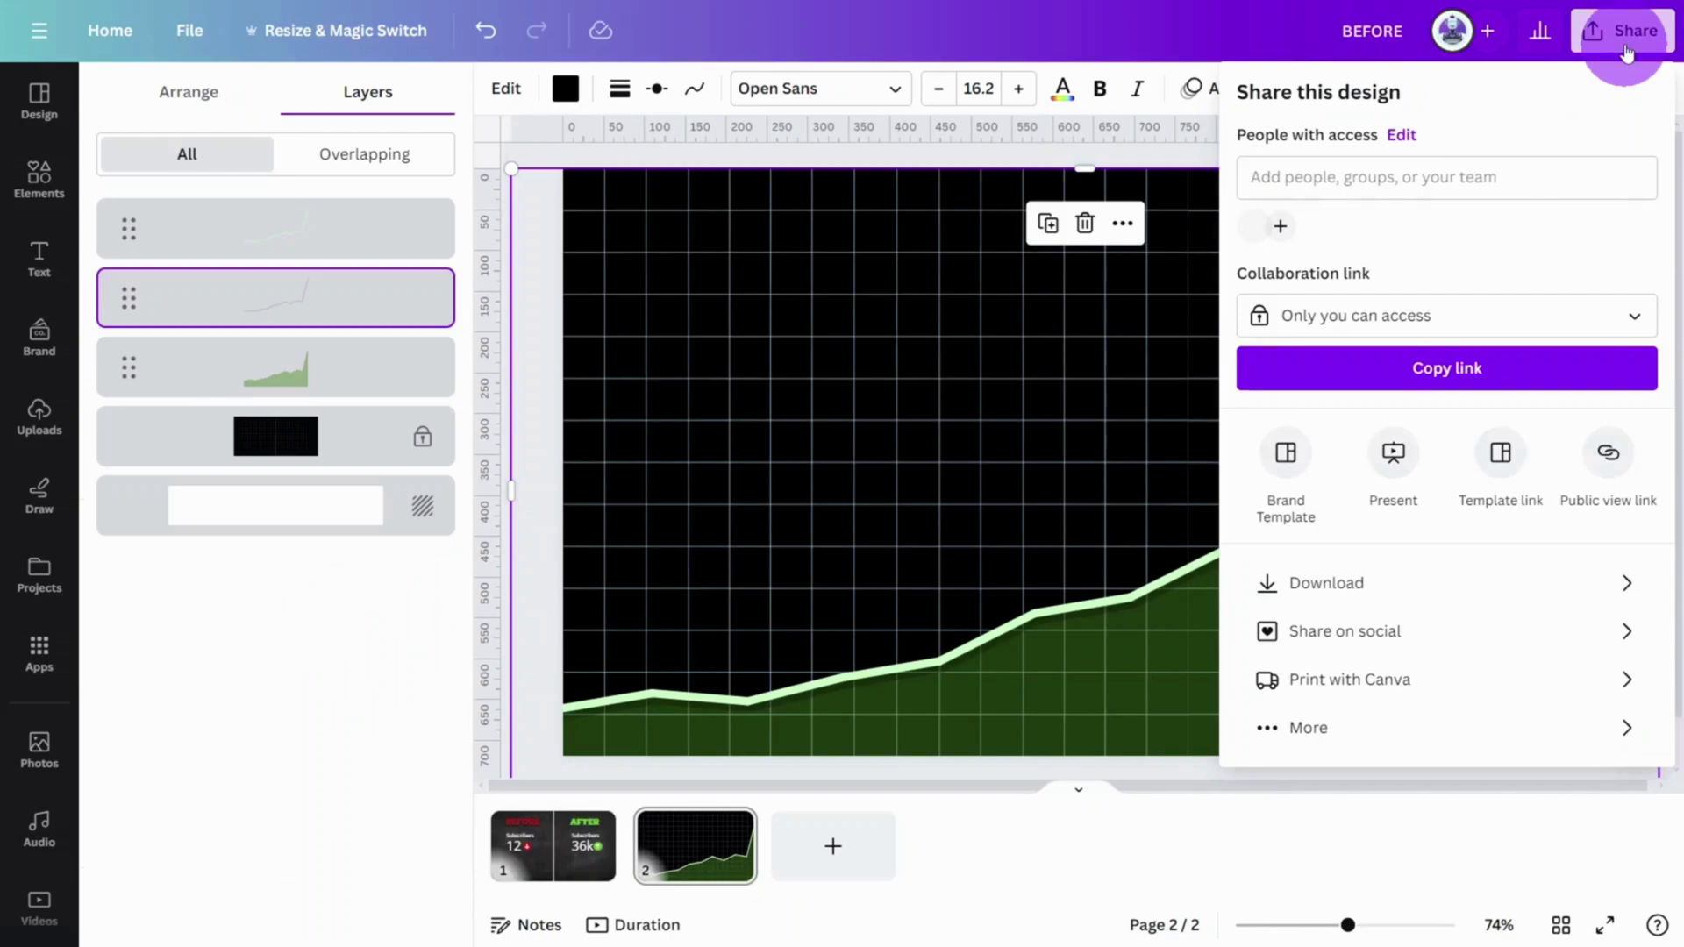
pyautogui.click(1593, 602)
pyautogui.click(1447, 183)
pyautogui.click(1297, 320)
pyautogui.click(1543, 430)
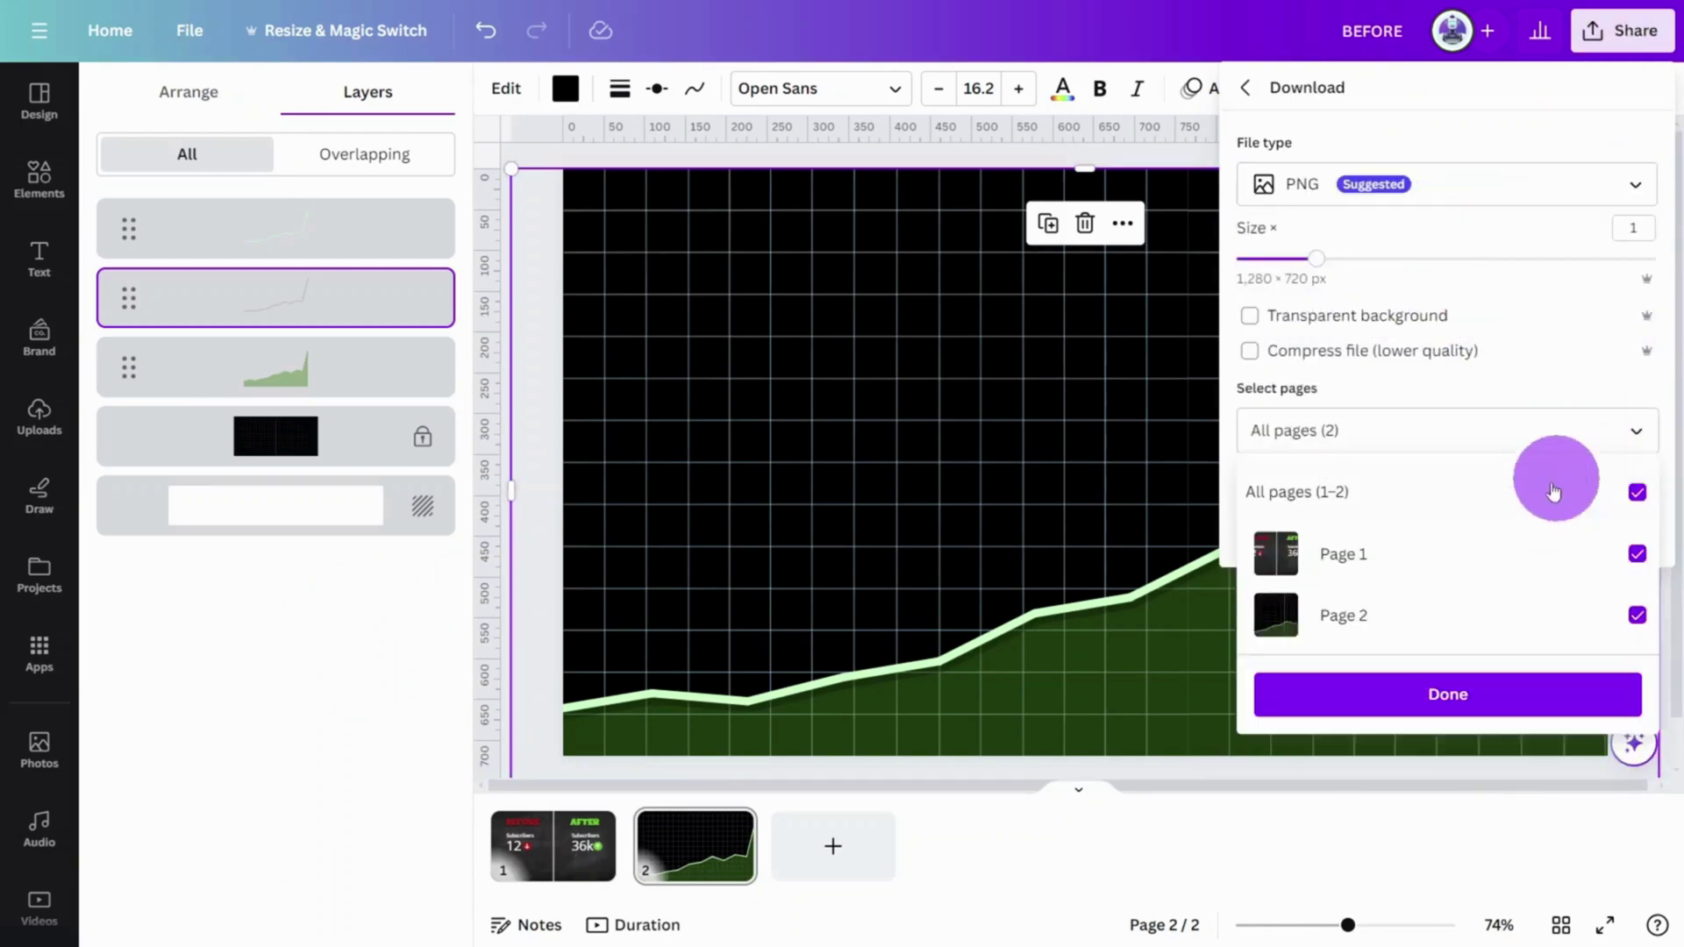
pyautogui.click(1552, 485)
pyautogui.click(1541, 395)
pyautogui.click(1541, 530)
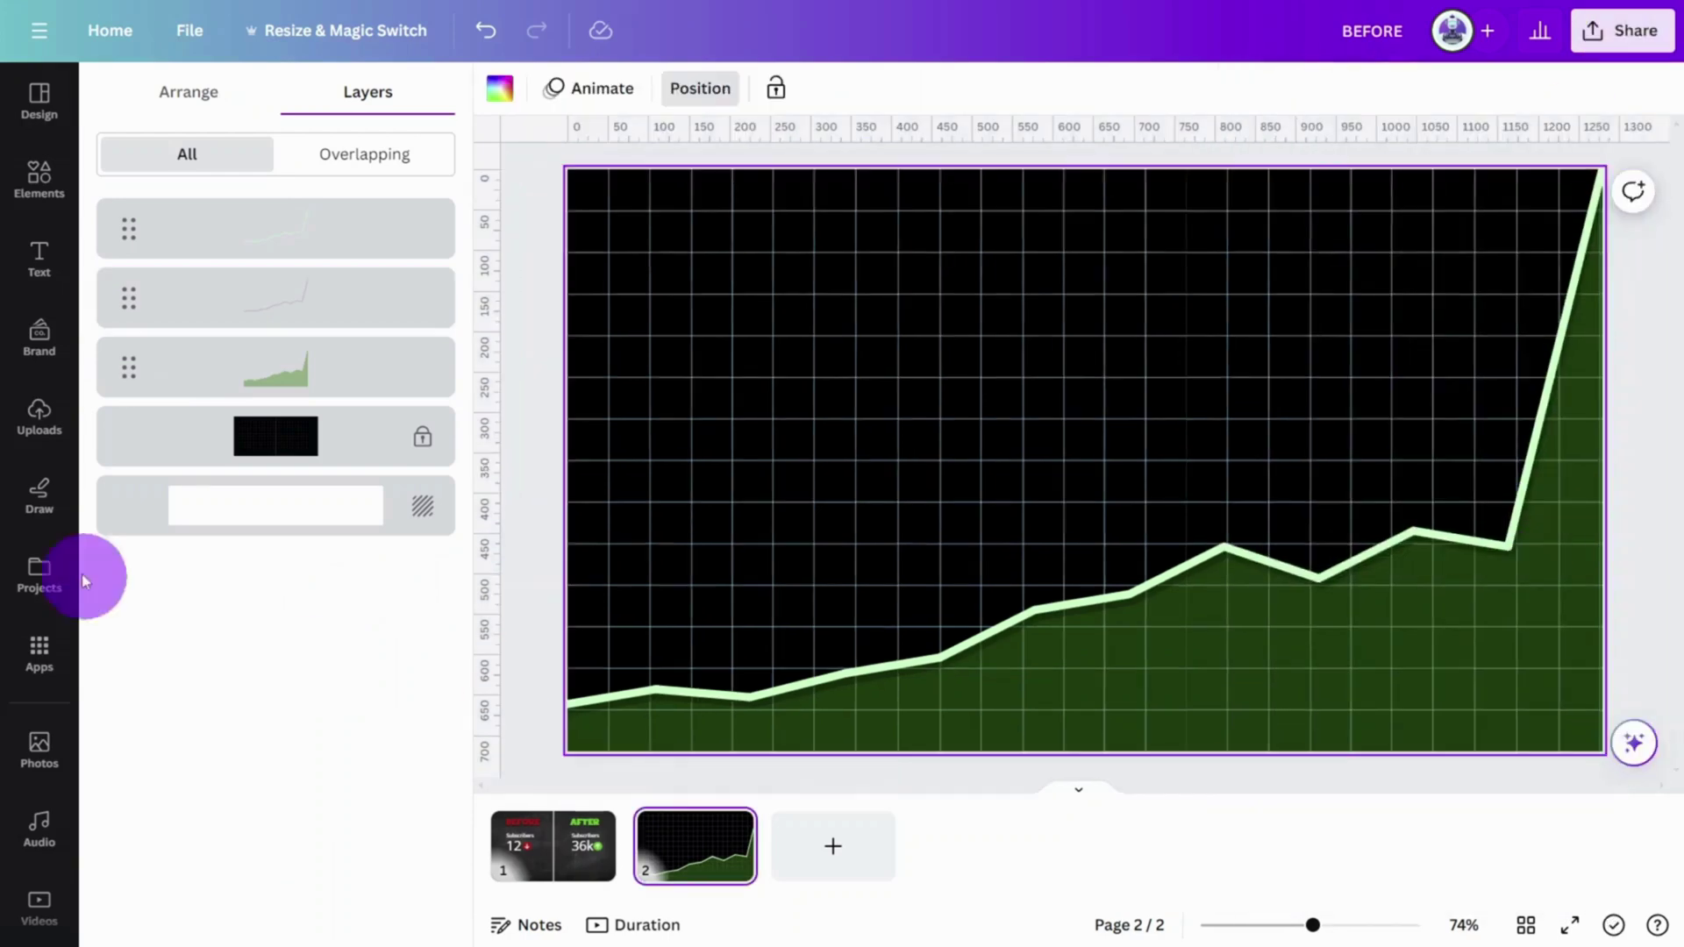
# Step: Add the uploaded green chart image to page 1 and position it against the page's upper-right corner
pyautogui.click(559, 890)
pyautogui.click(178, 493)
pyautogui.click(40, 414)
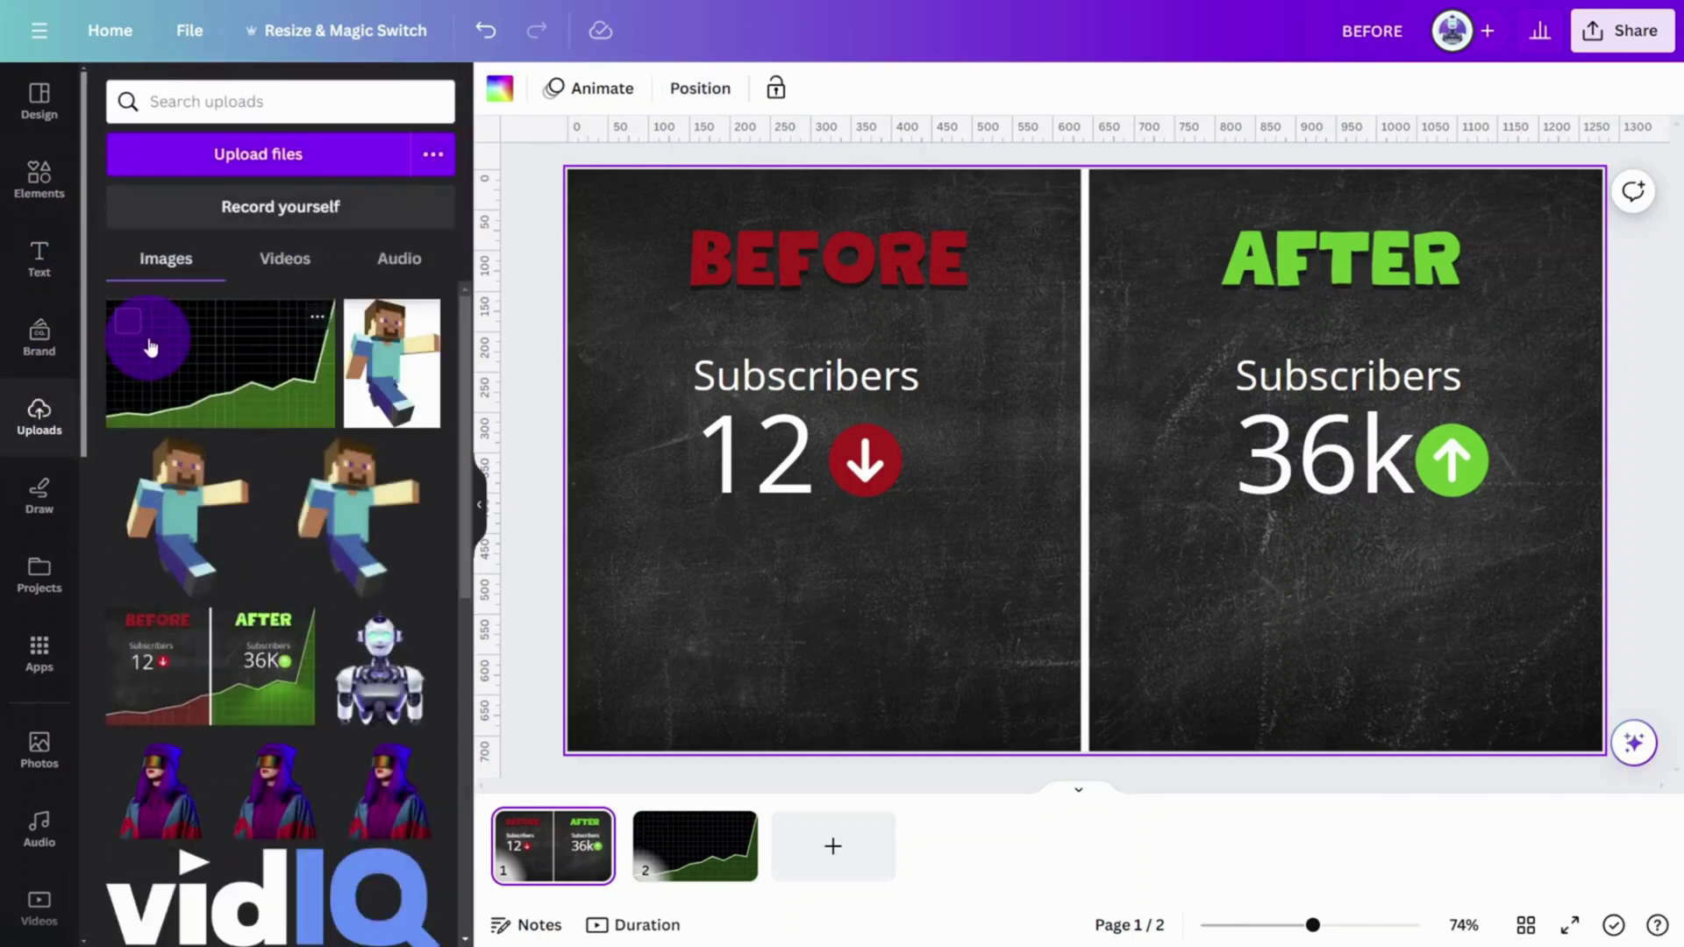
pyautogui.click(150, 342)
pyautogui.moveTo(1466, 246); pyautogui.dragTo(1598, 189)
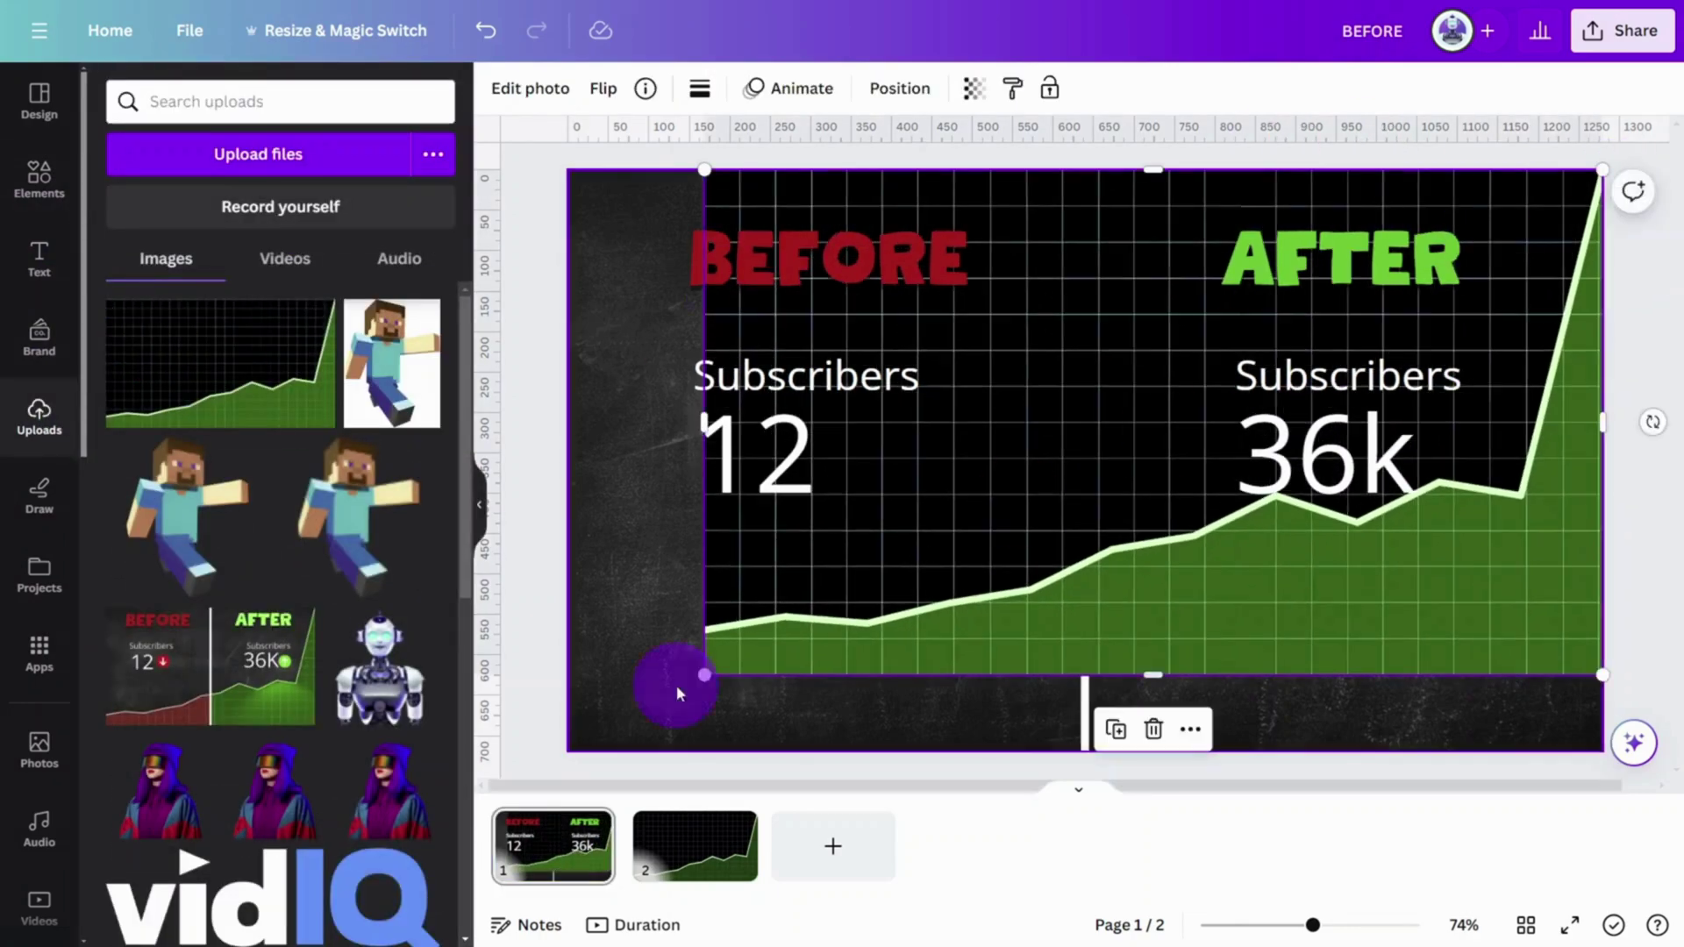
# Step: Enlarge the chart image to cover the whole page and remove its background
pyautogui.moveTo(696, 689); pyautogui.dragTo(566, 752)
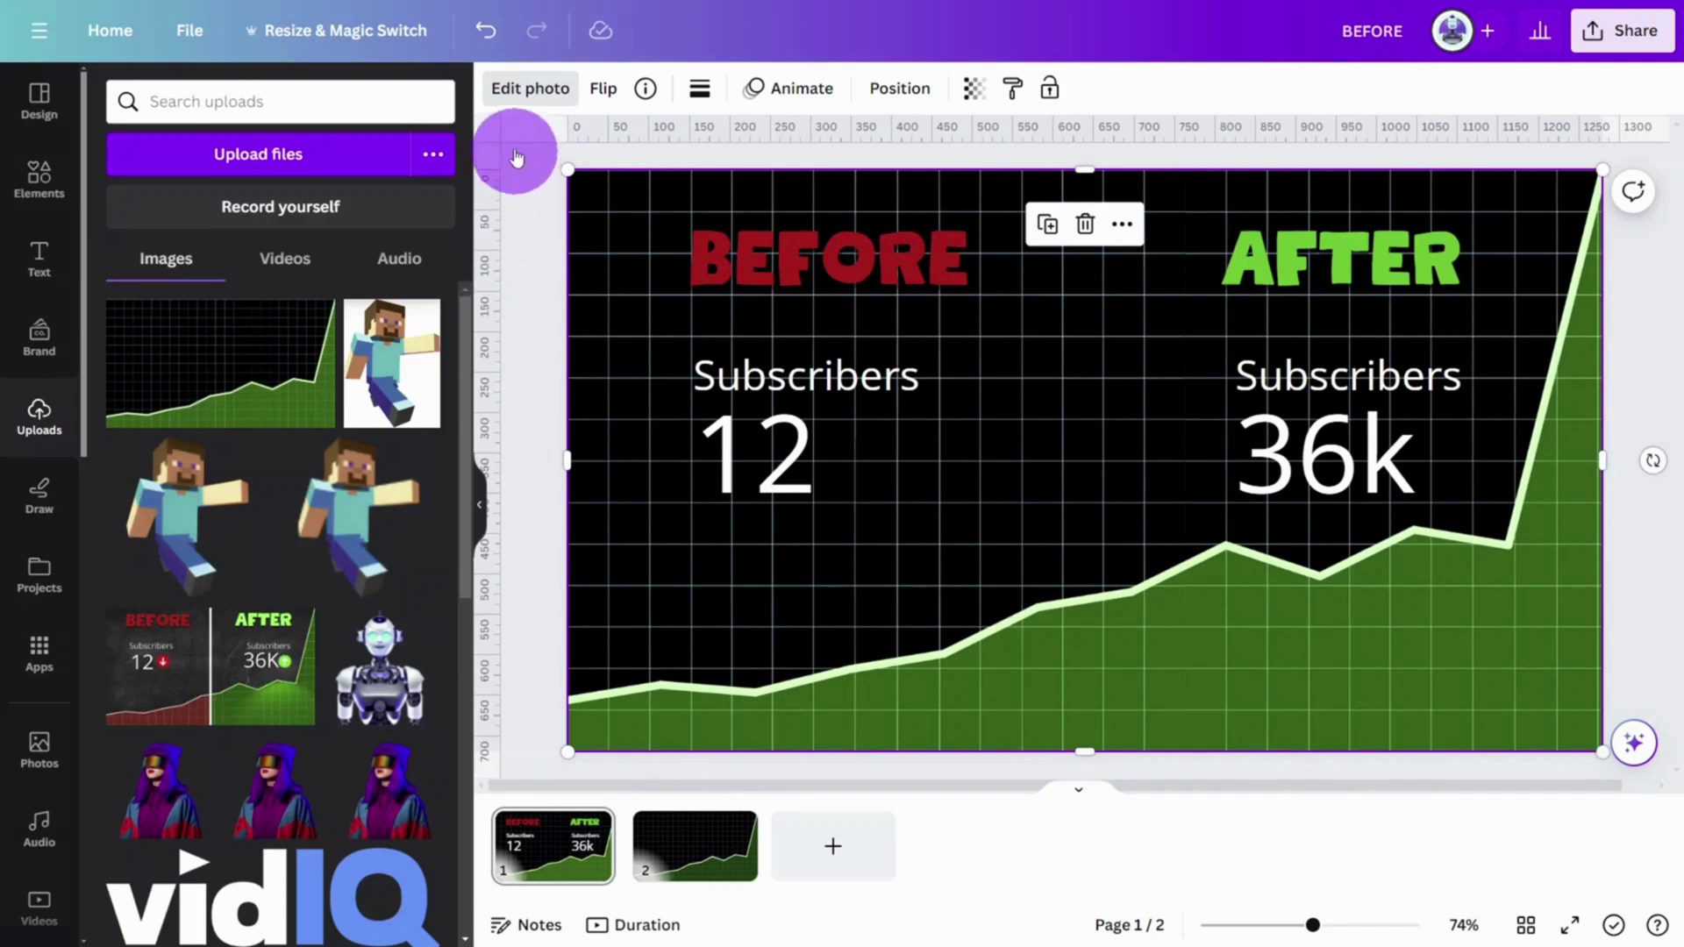
pyautogui.click(526, 88)
pyautogui.click(153, 256)
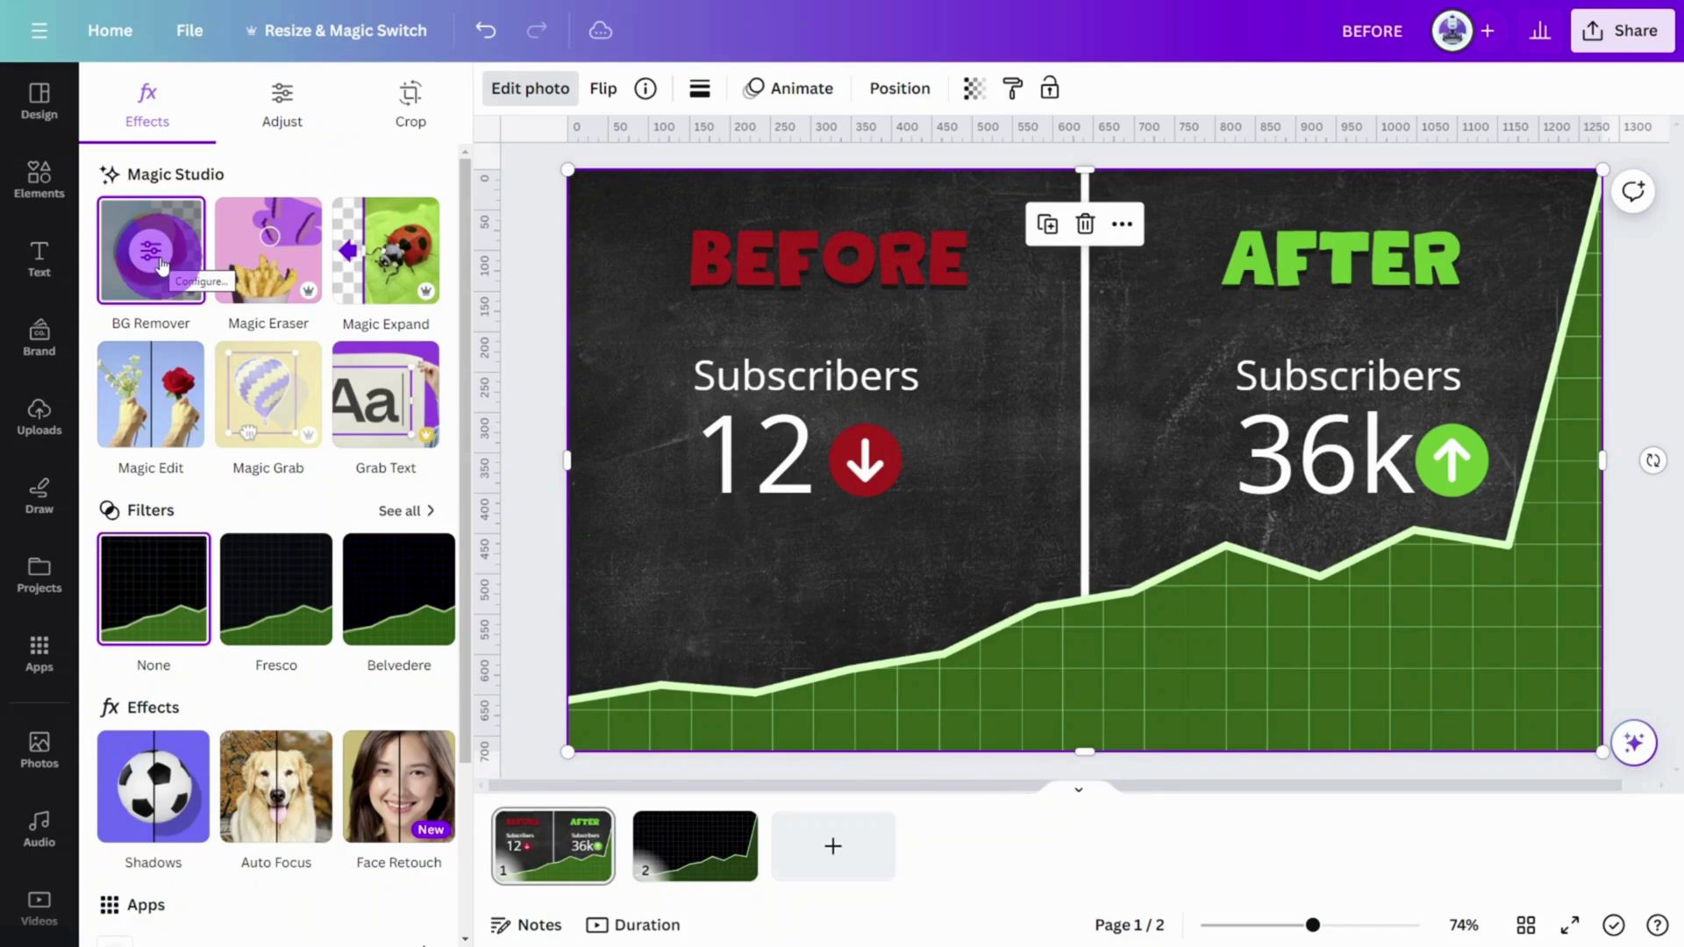
# Step: Place a copy of the chart image exactly over the original and crop it to the BEFORE half
pyautogui.rightClick(1212, 568)
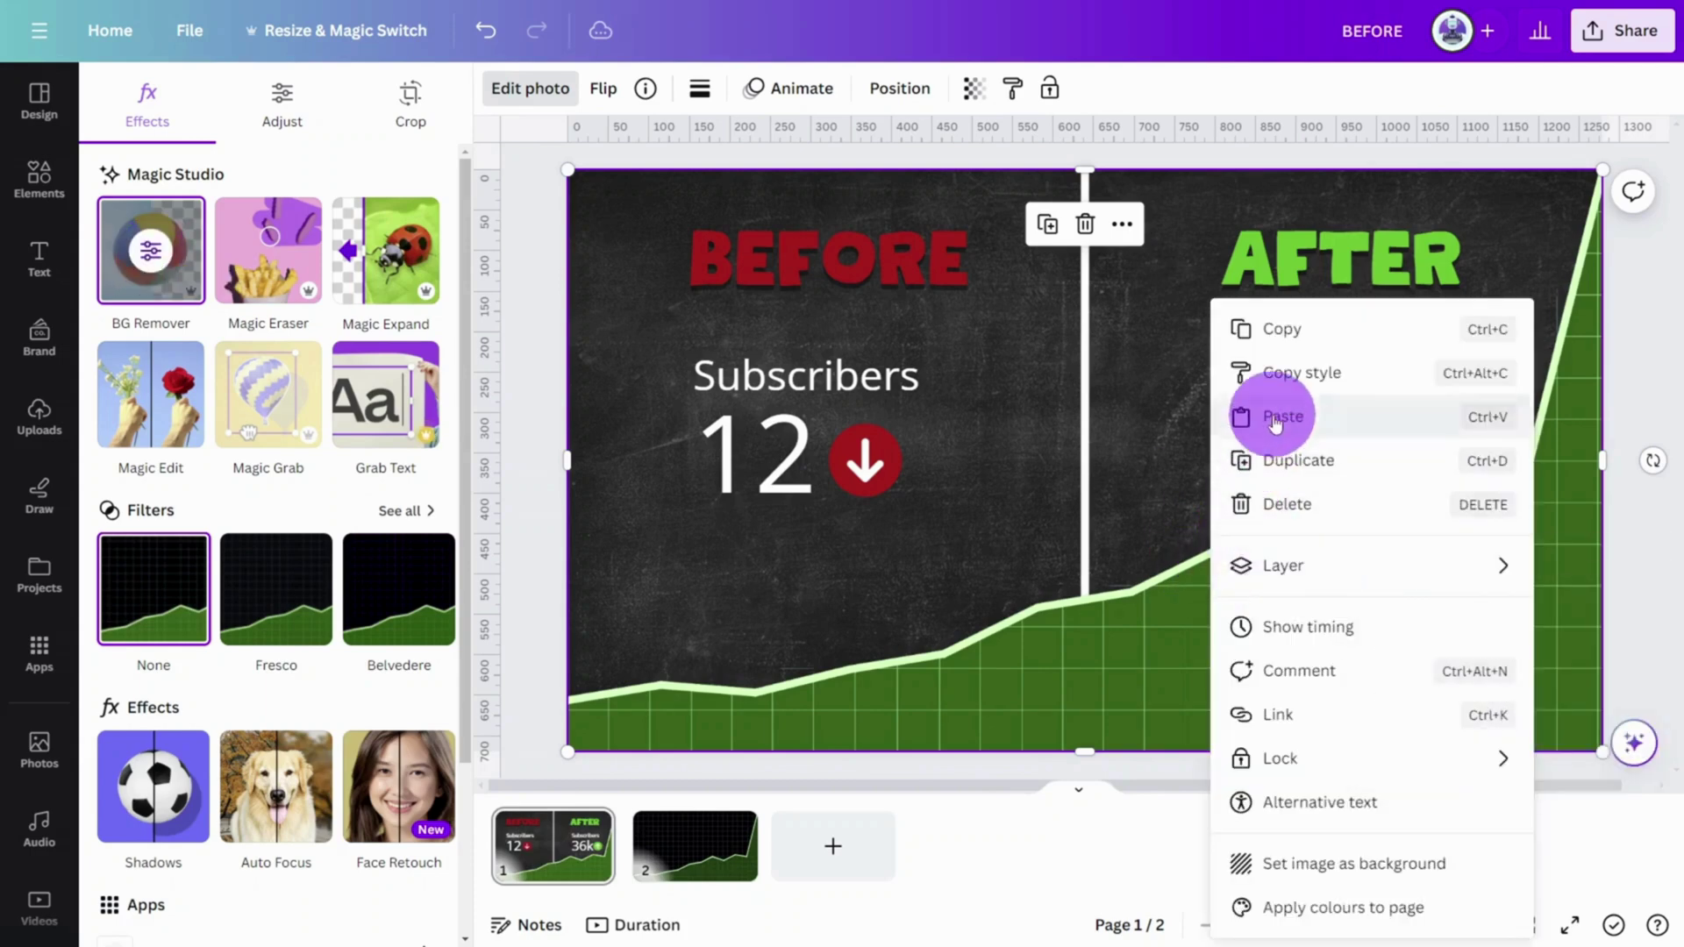
pyautogui.click(1252, 321)
pyautogui.rightClick(1272, 563)
pyautogui.click(1326, 418)
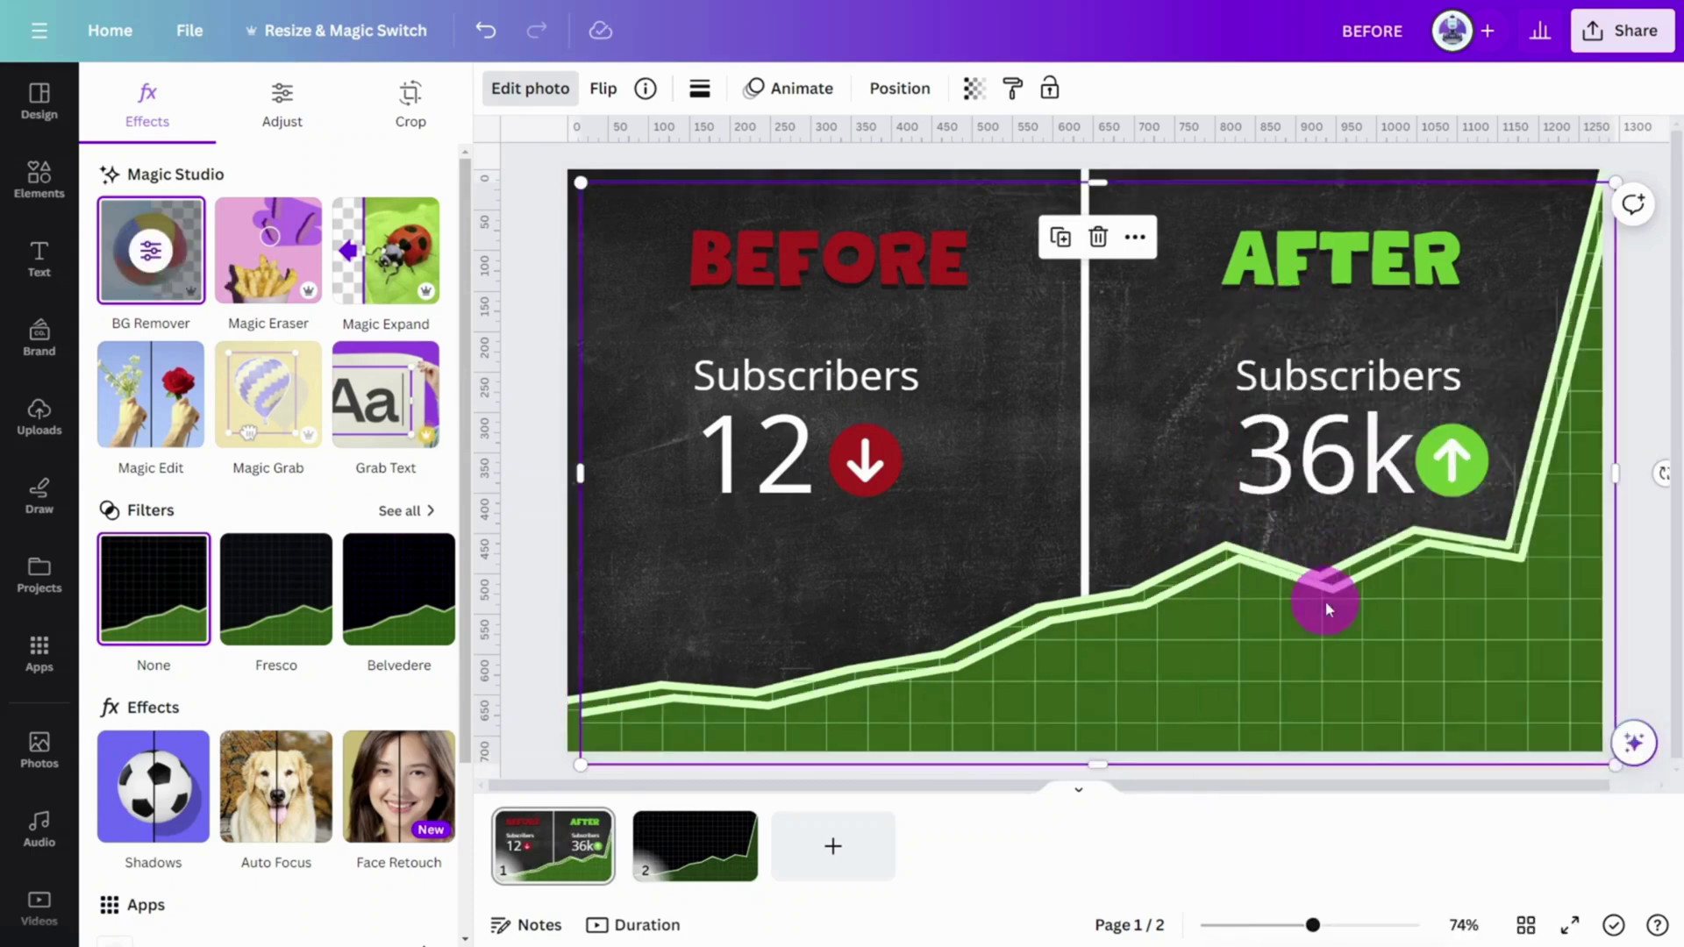
pyautogui.moveTo(1326, 602); pyautogui.dragTo(1306, 588)
pyautogui.moveTo(1602, 461); pyautogui.dragTo(1085, 538)
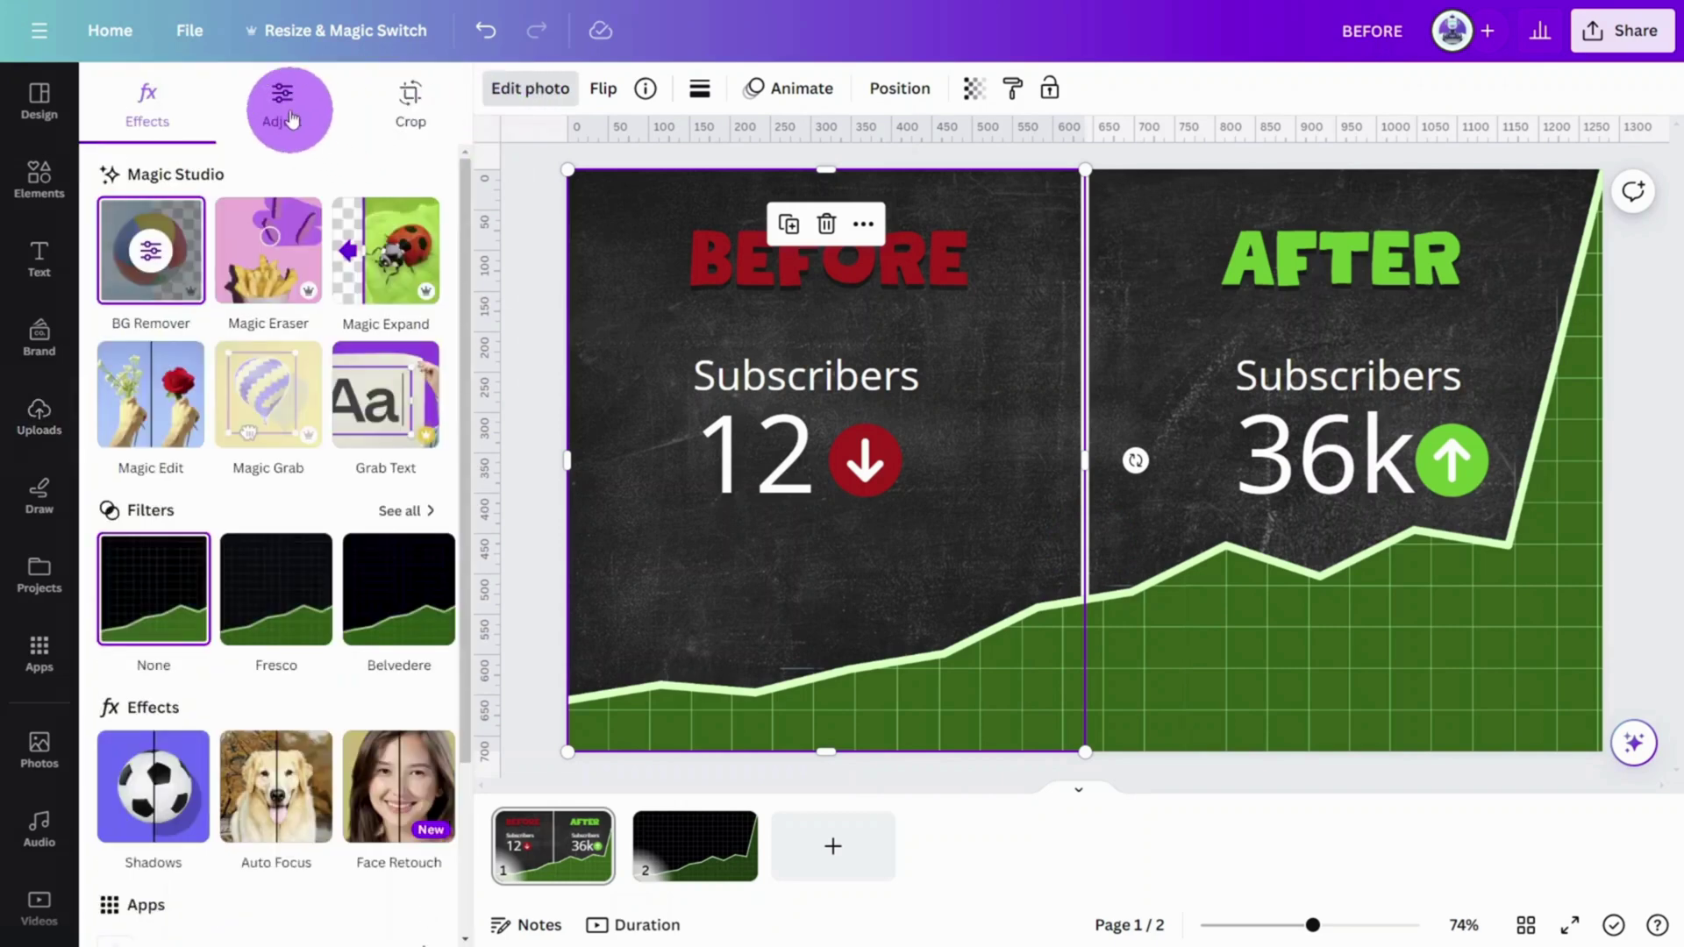
# Step: Recolour the BEFORE half of the chart red by shifting the hue of its green #368034 and raising that colour's saturation to about 91
pyautogui.click(289, 114)
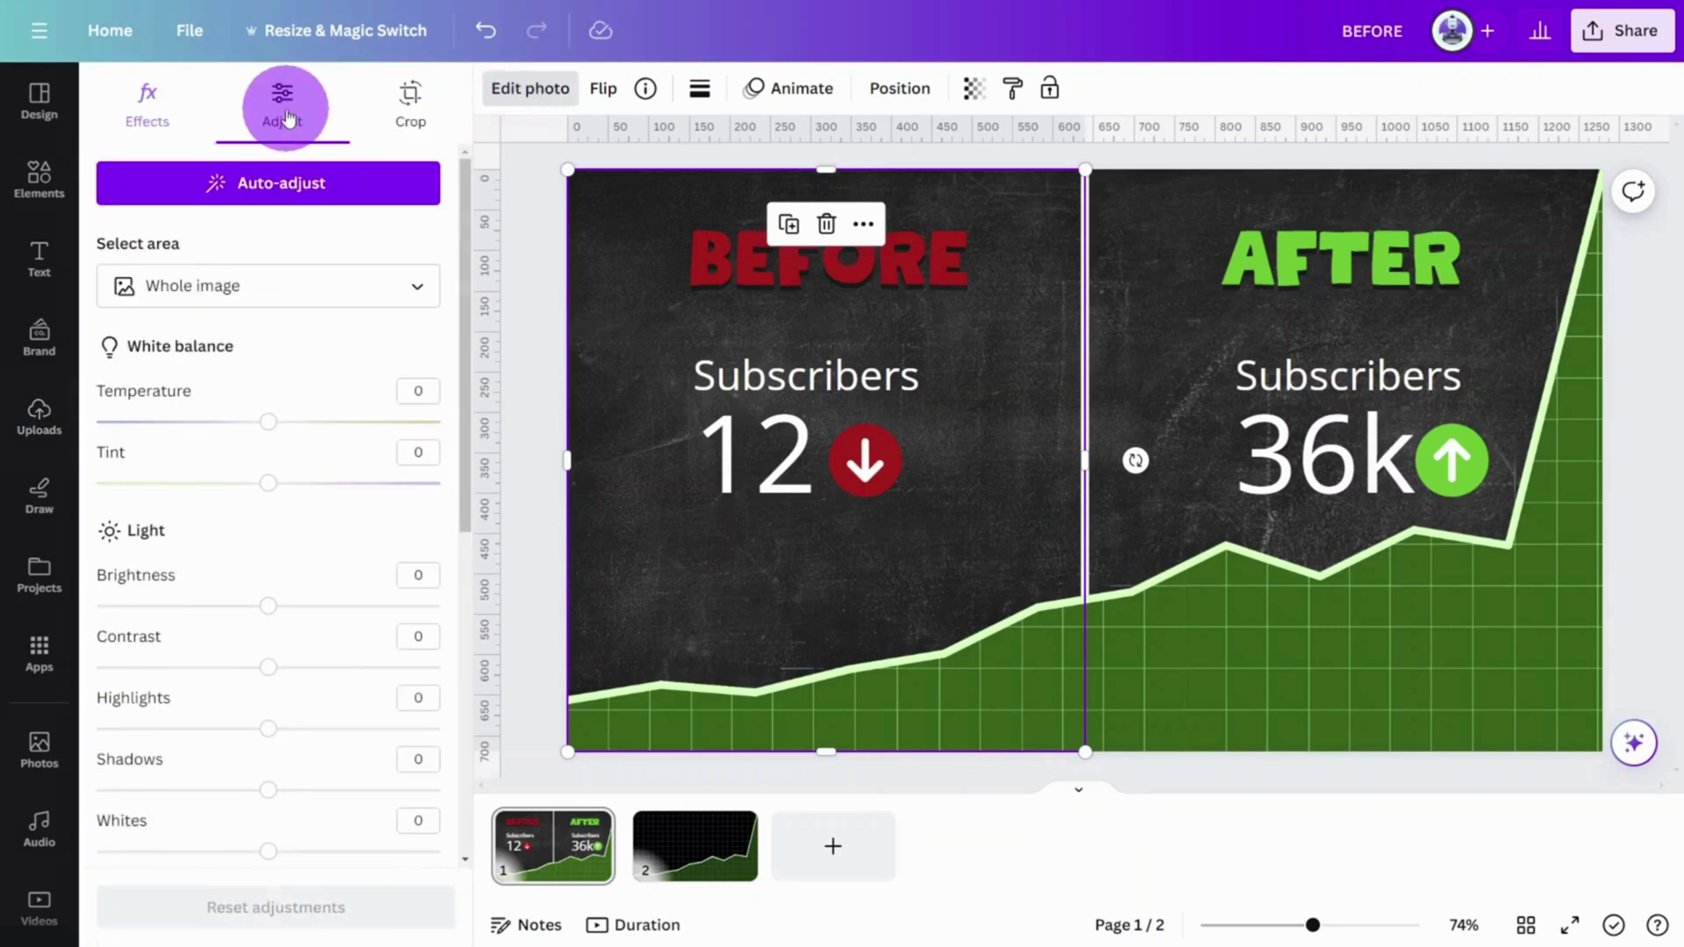
pyautogui.scroll(-7, 323, 387)
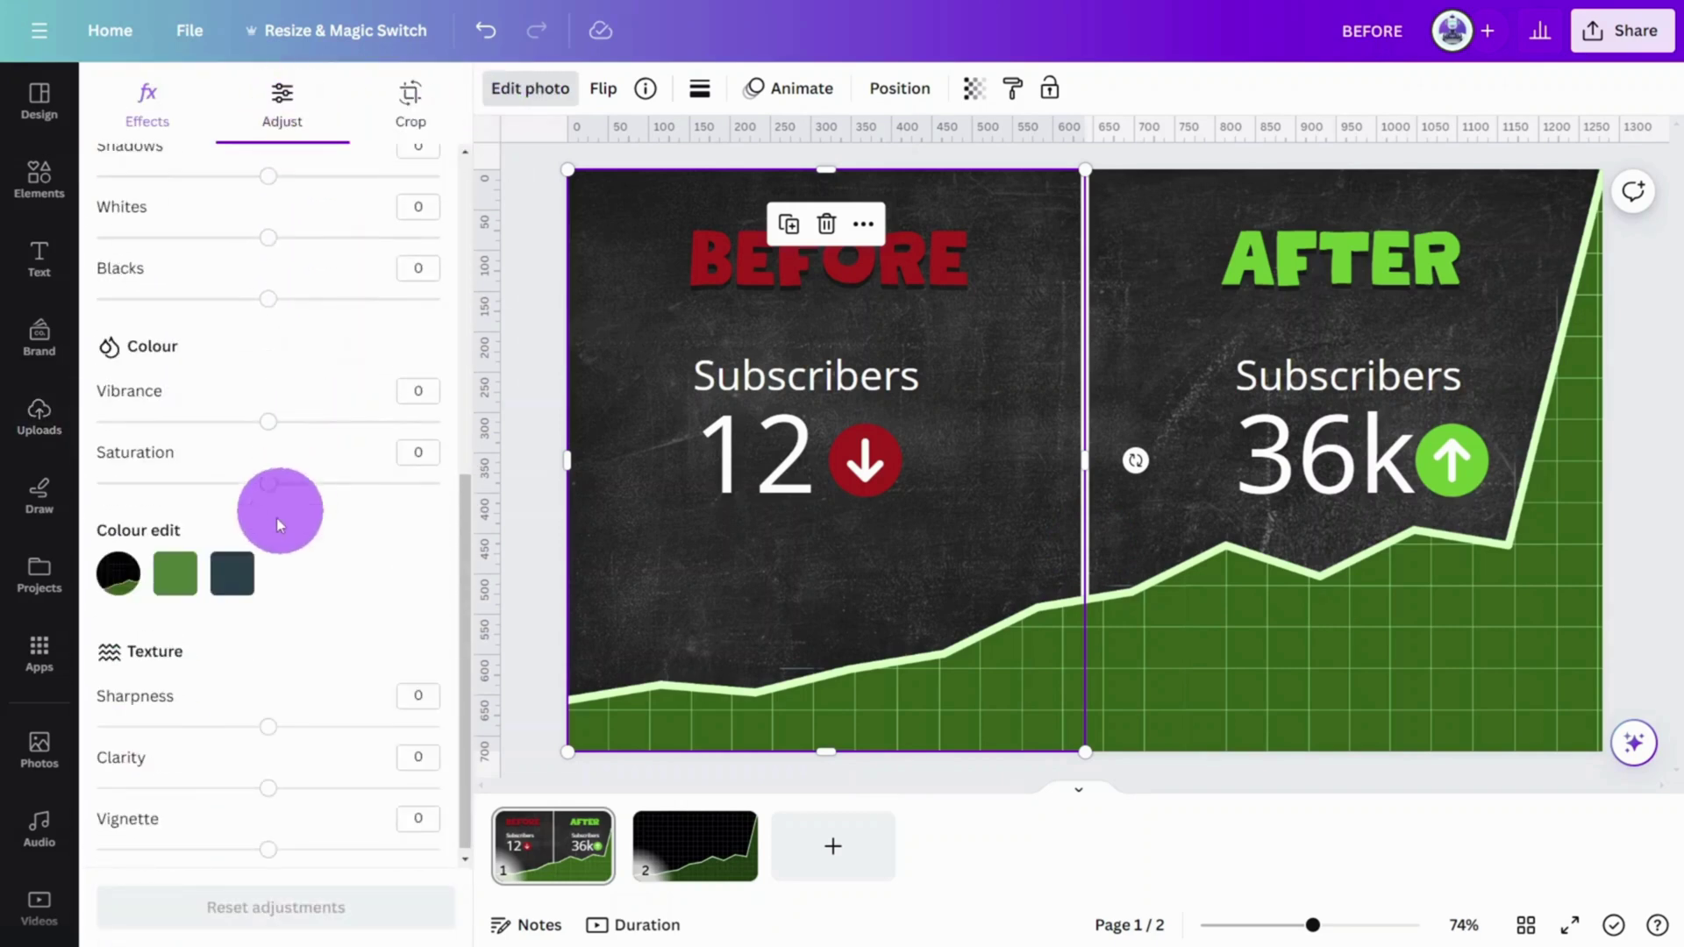
pyautogui.click(174, 576)
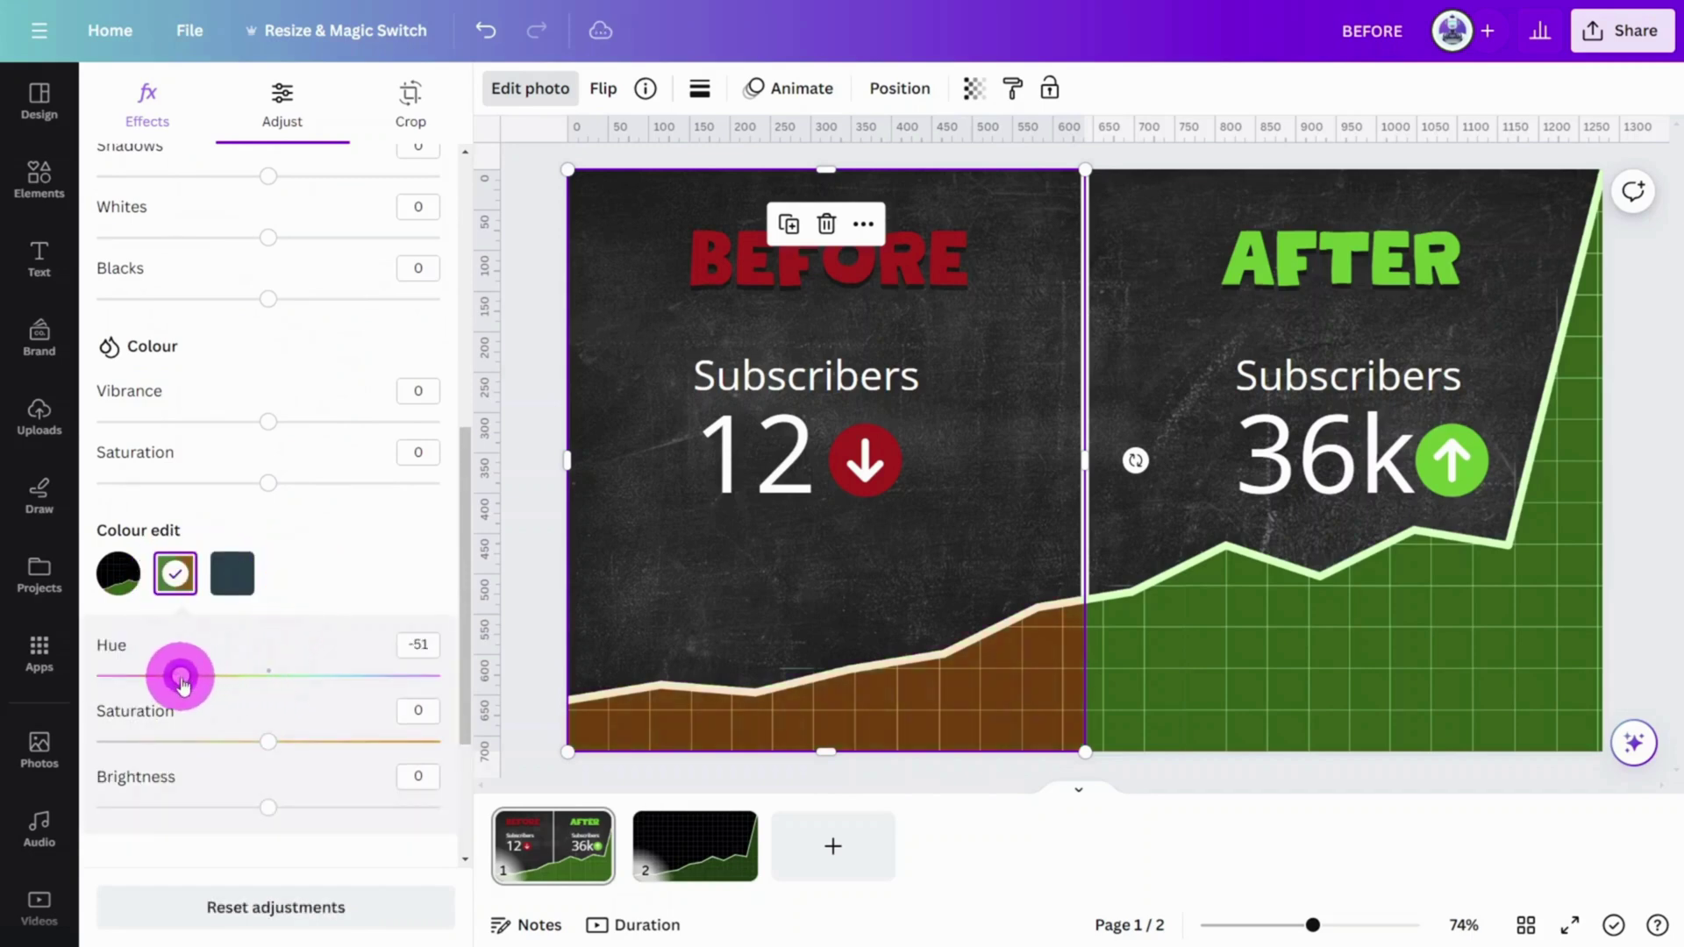
pyautogui.moveTo(256, 744); pyautogui.dragTo(428, 759)
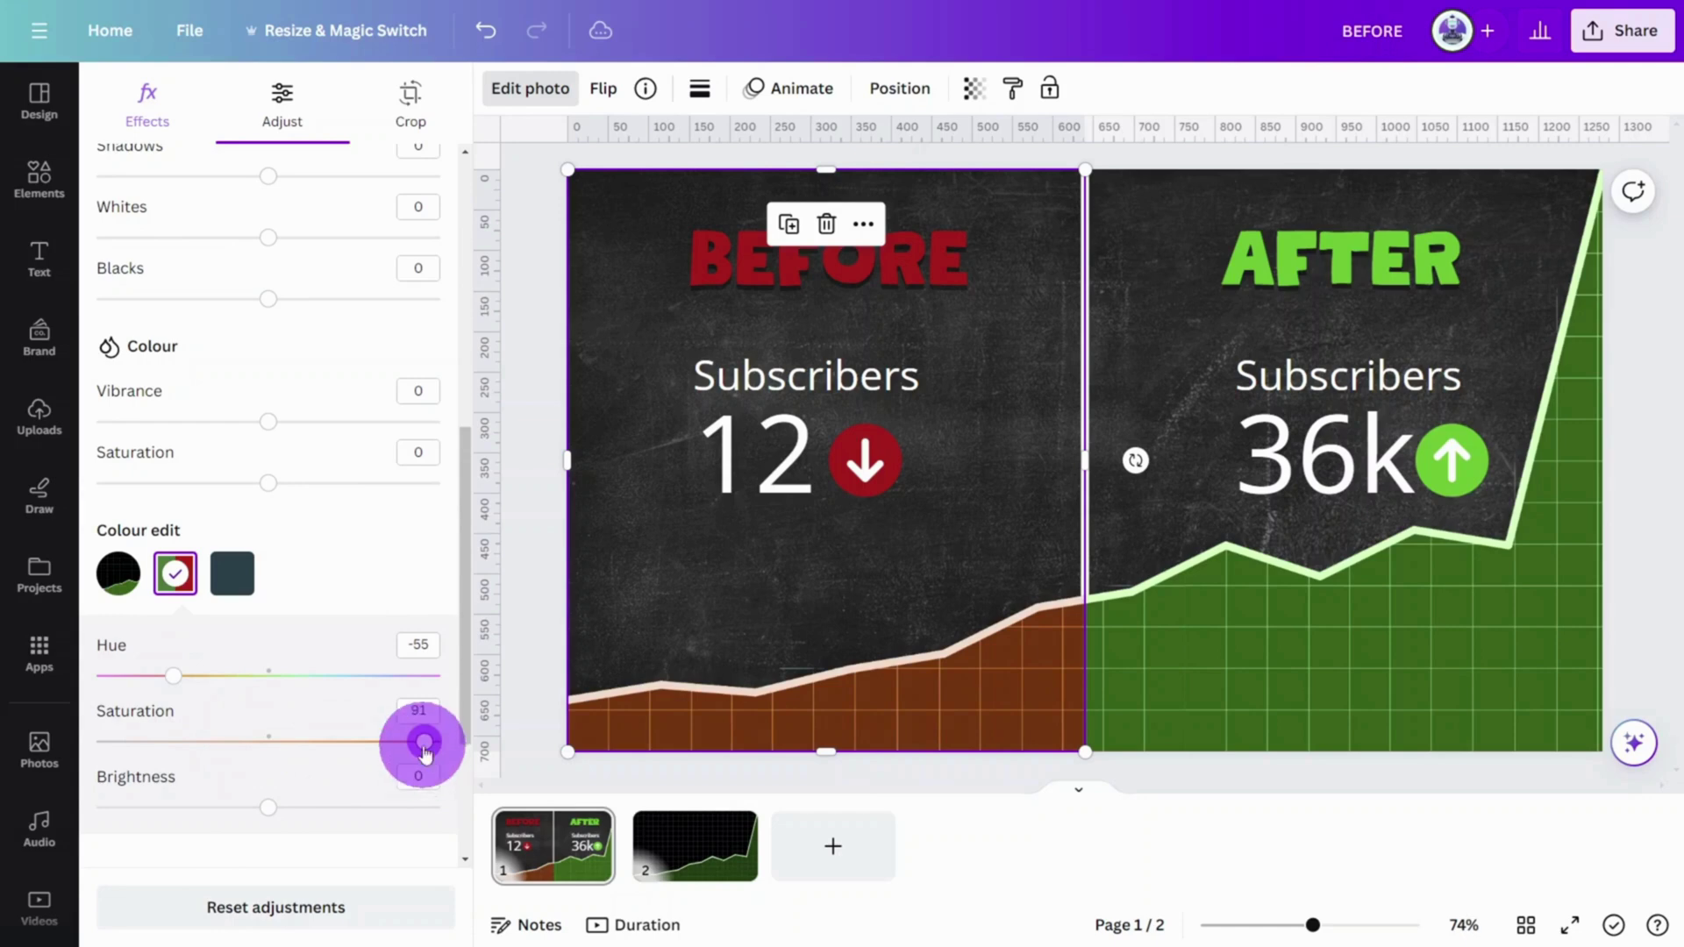
pyautogui.moveTo(186, 684); pyautogui.dragTo(166, 684)
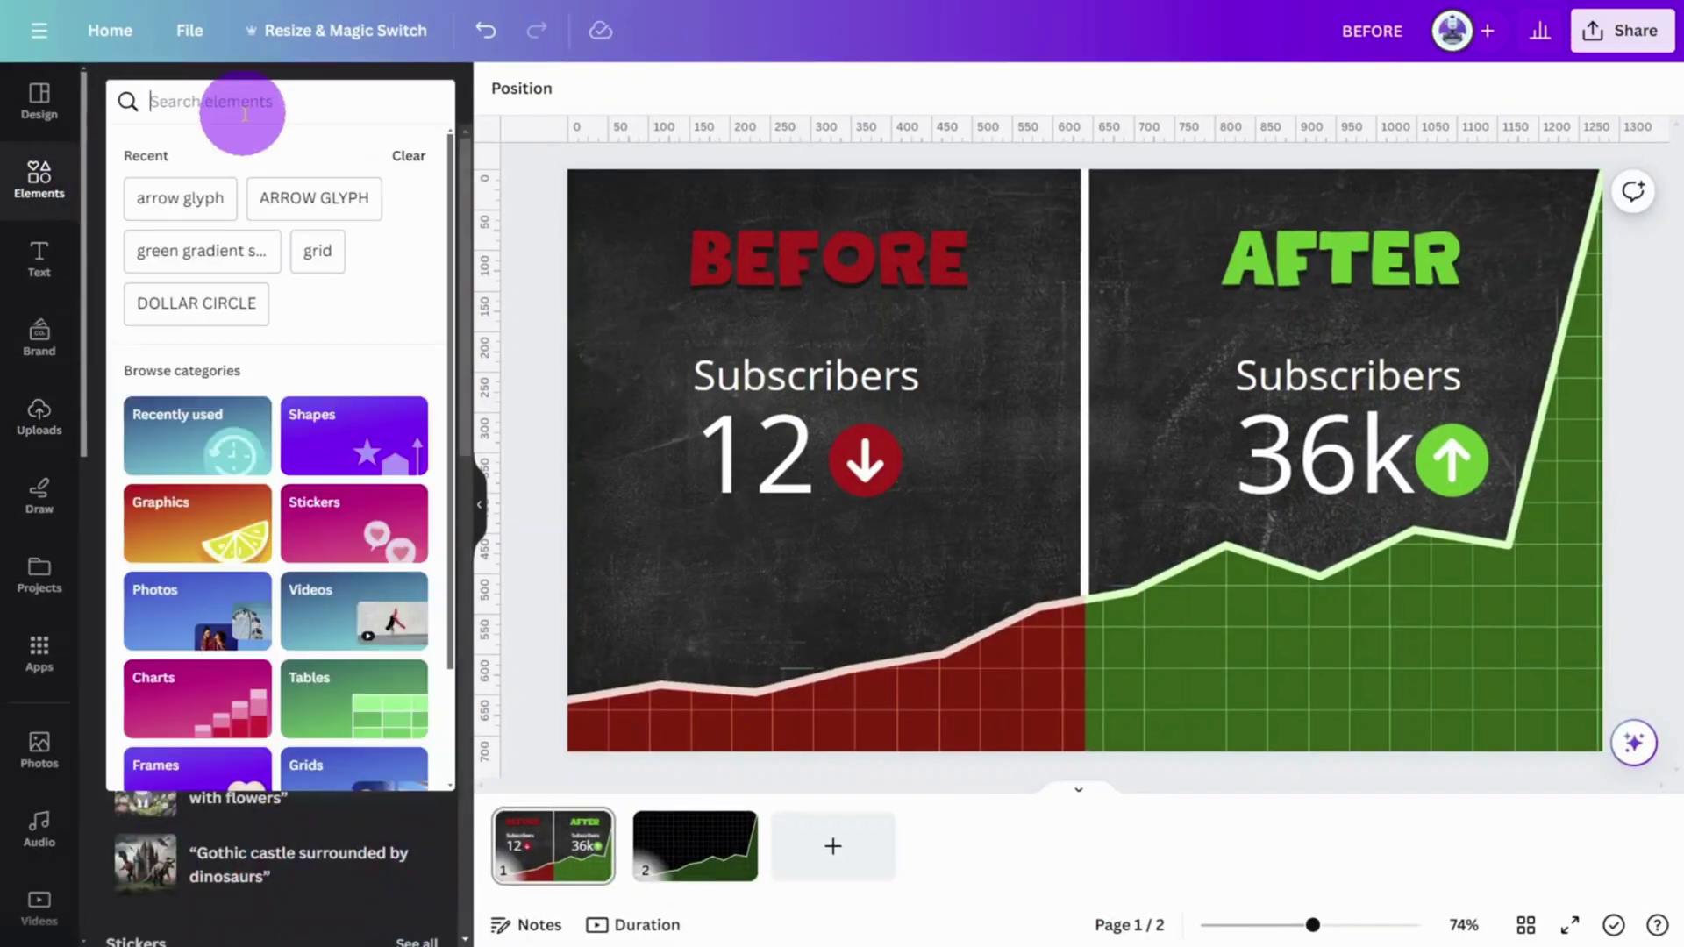
# Step: Search the graphics for "GREEN GRADIENT SHADOW" and insert the soft green glow with a bright lower edge
pyautogui.write('GREEN GRADIENT SHADOW')
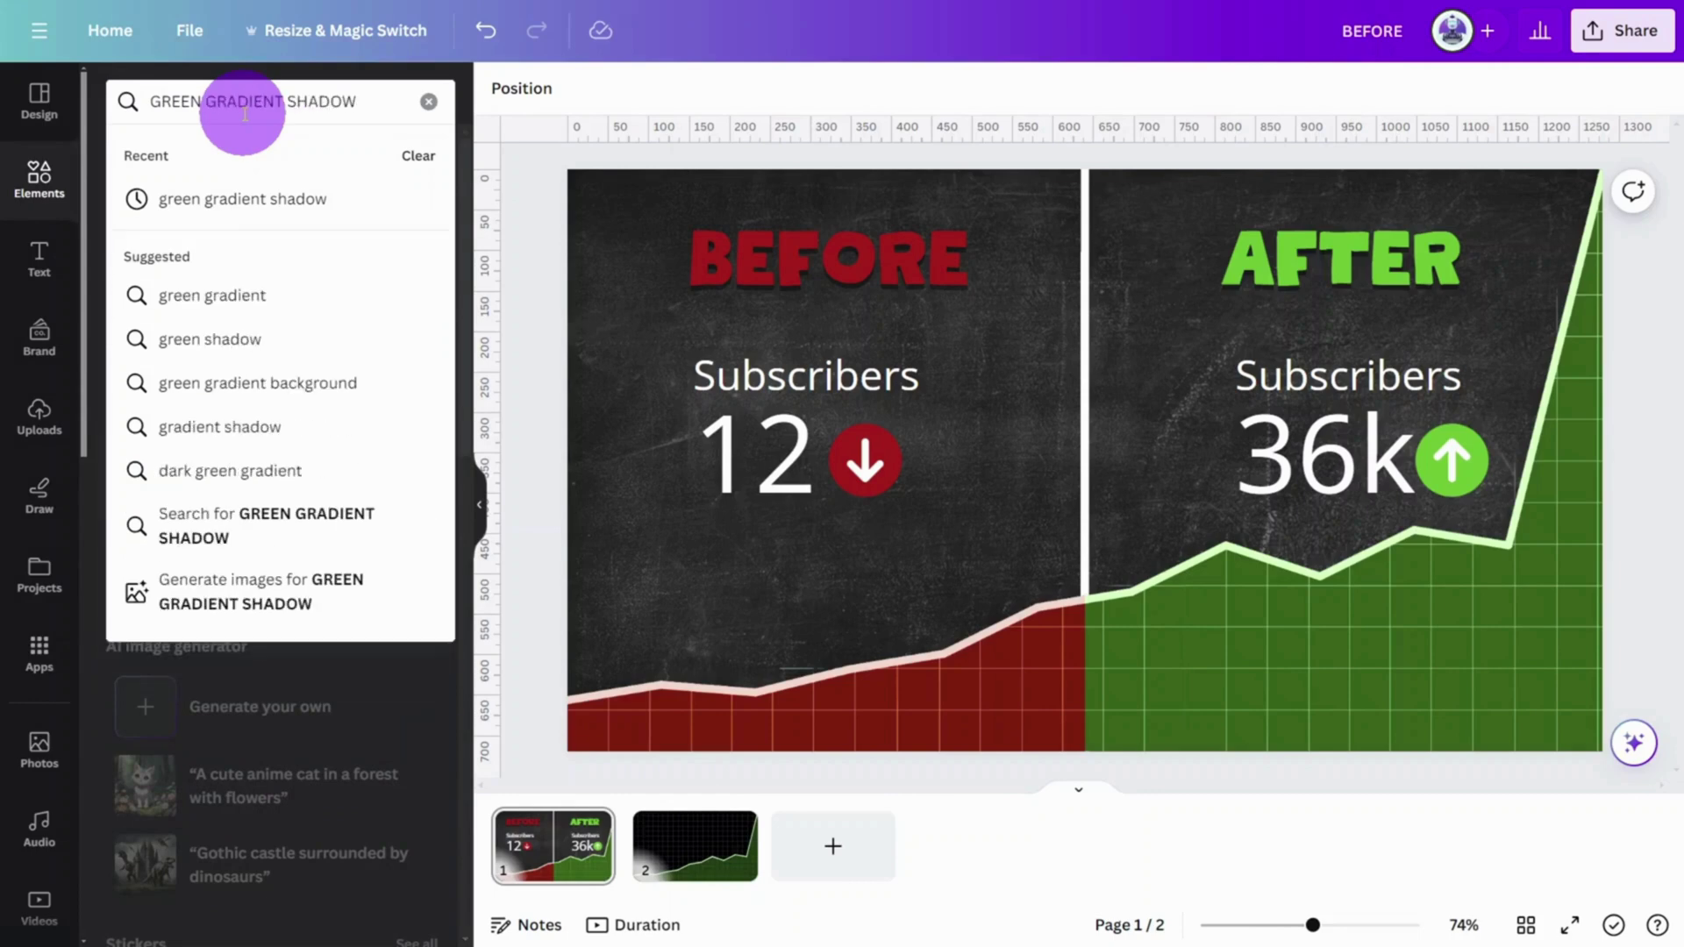
pyautogui.press('Return')
pyautogui.click(386, 288)
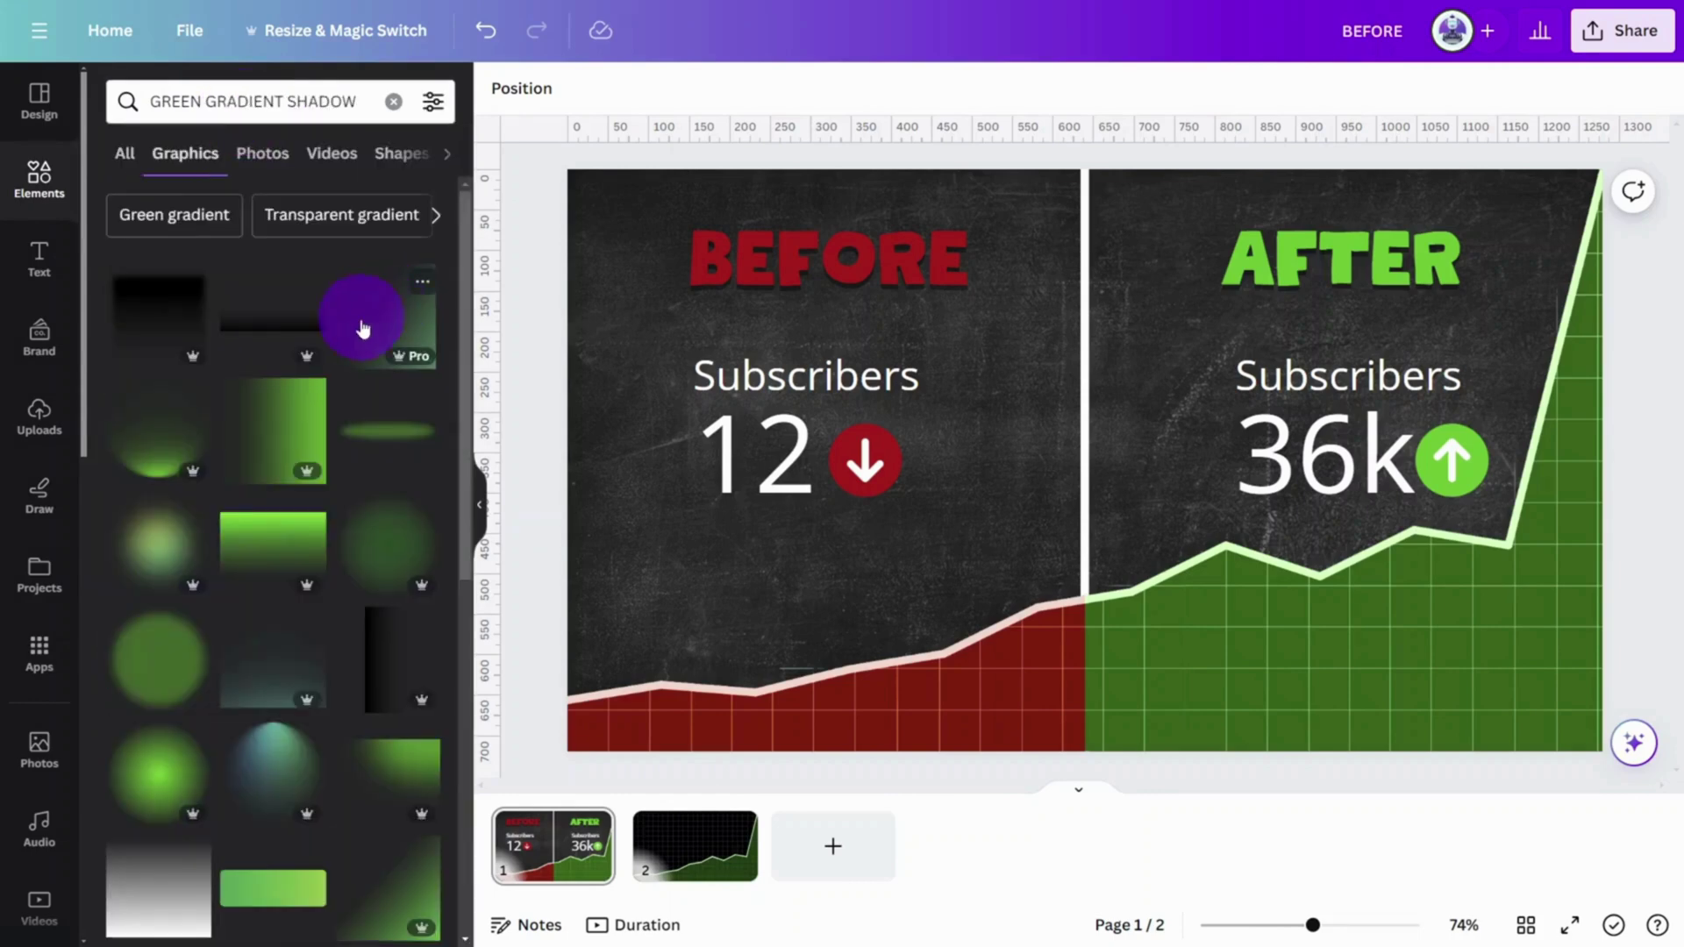
pyautogui.click(153, 452)
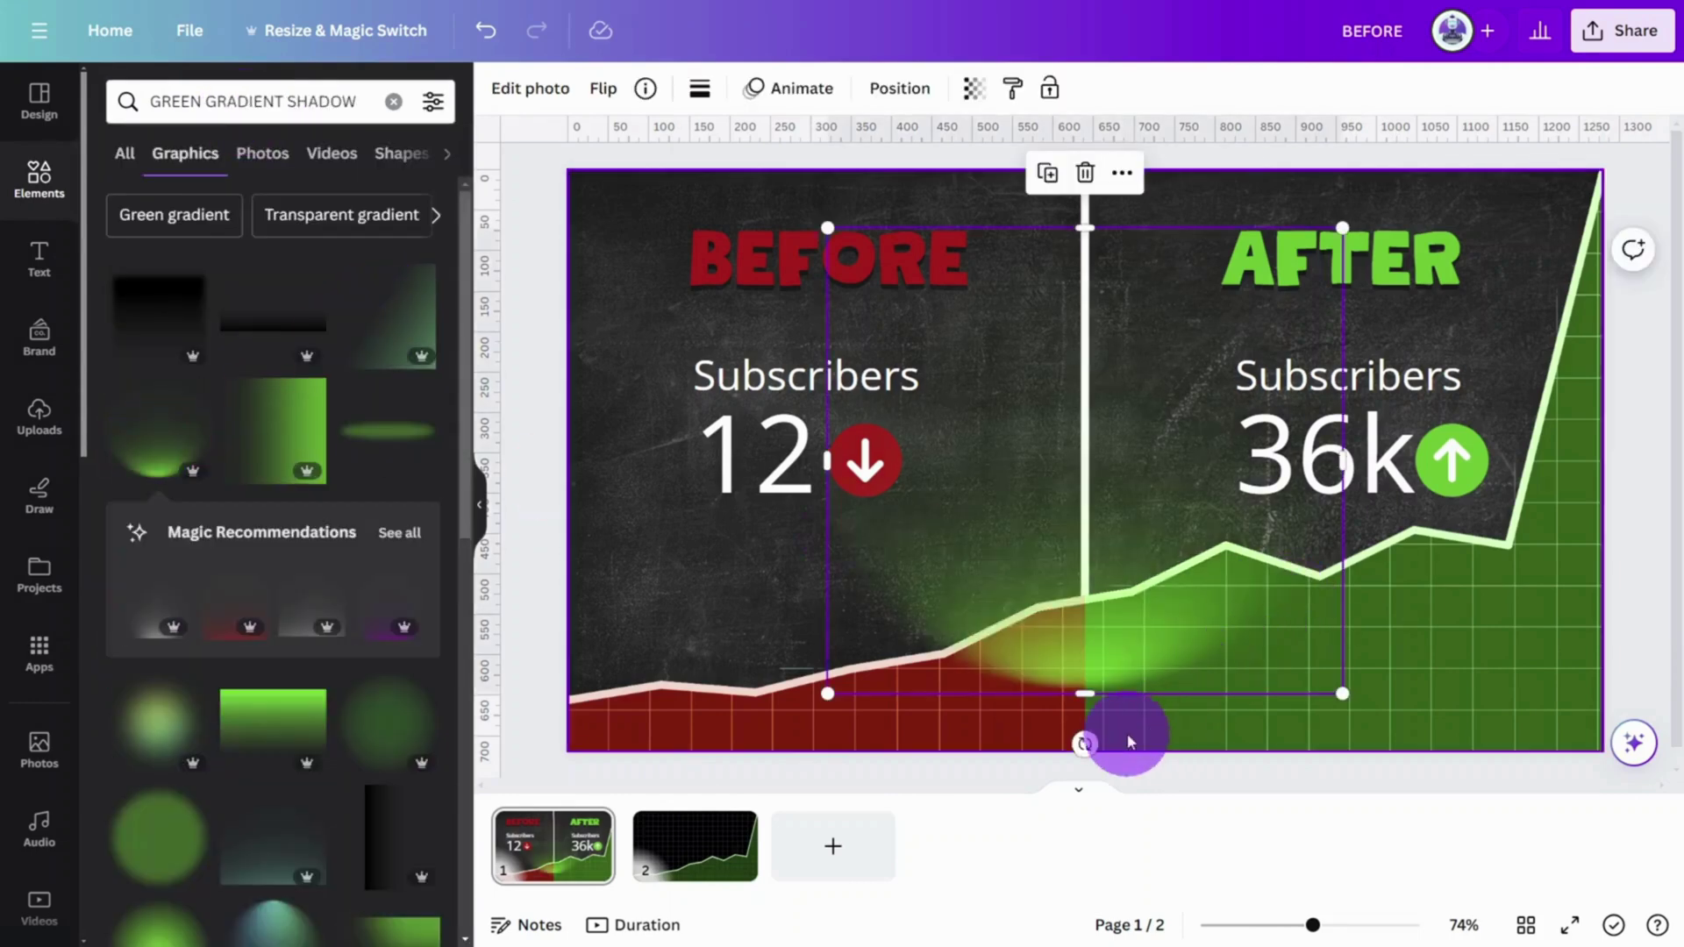
# Step: Rotate the green glow upside down and place it just beneath the chart line on the AFTER side
pyautogui.moveTo(1085, 746); pyautogui.dragTo(1341, 489)
pyautogui.moveTo(1150, 582); pyautogui.dragTo(1394, 593)
pyautogui.click(1135, 450)
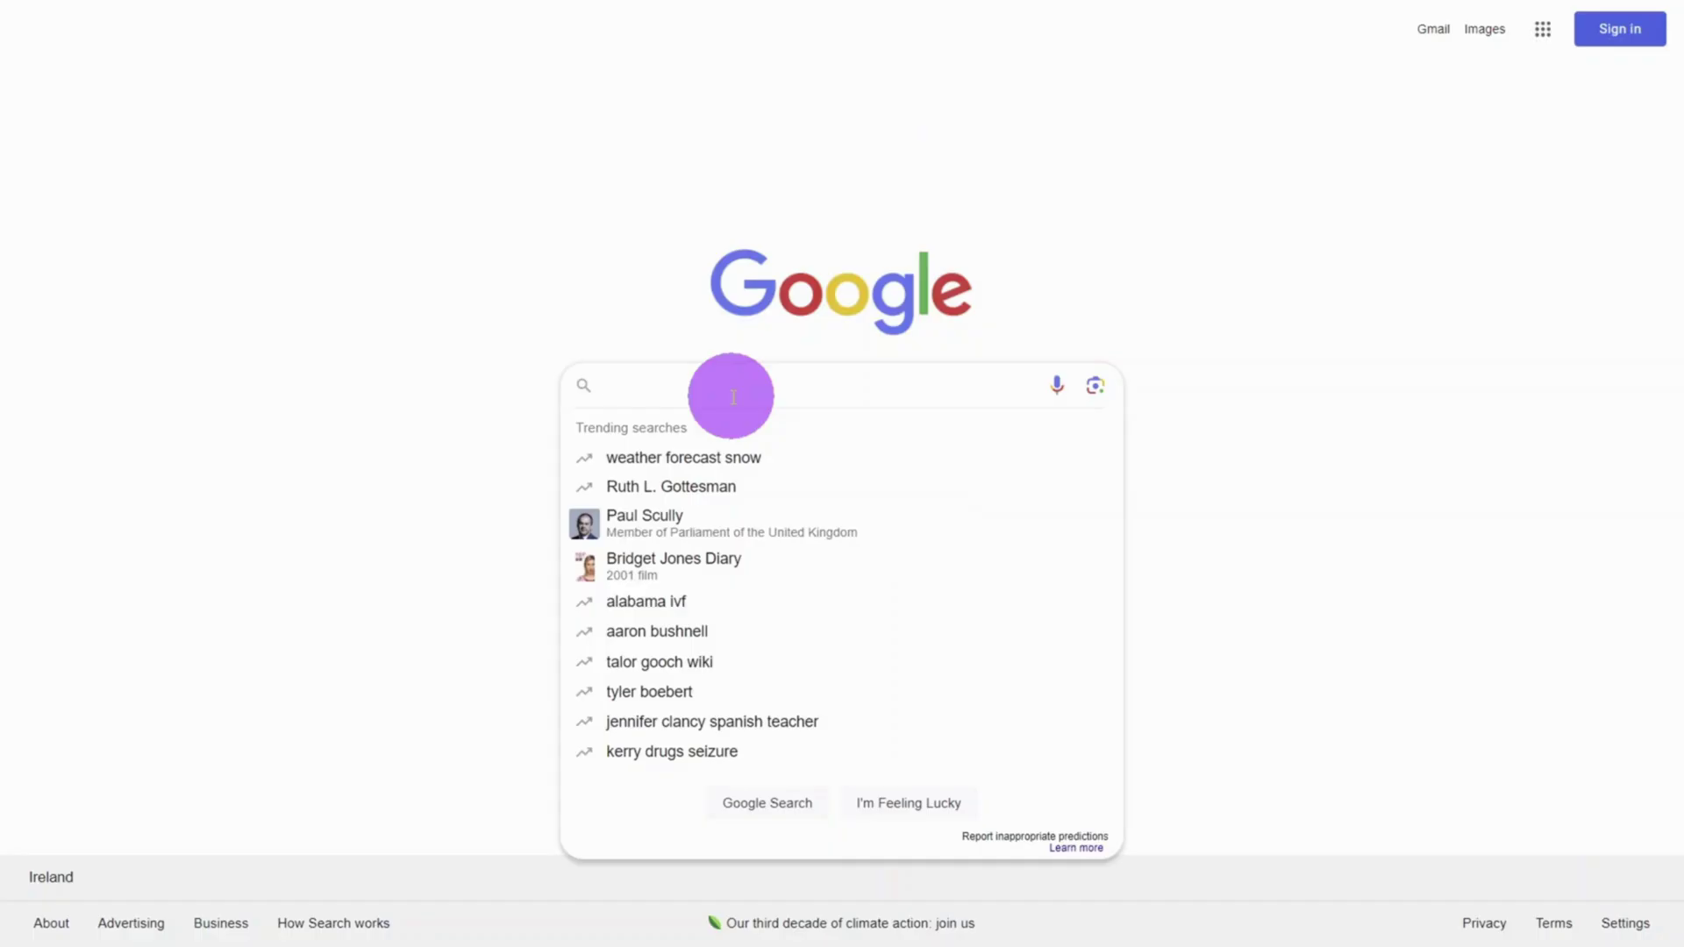
# Step: Switch to Google, search for "STEVE MINECRAFT" and save a full-body picture of the character
pyautogui.write('STEVE MINECRAF')
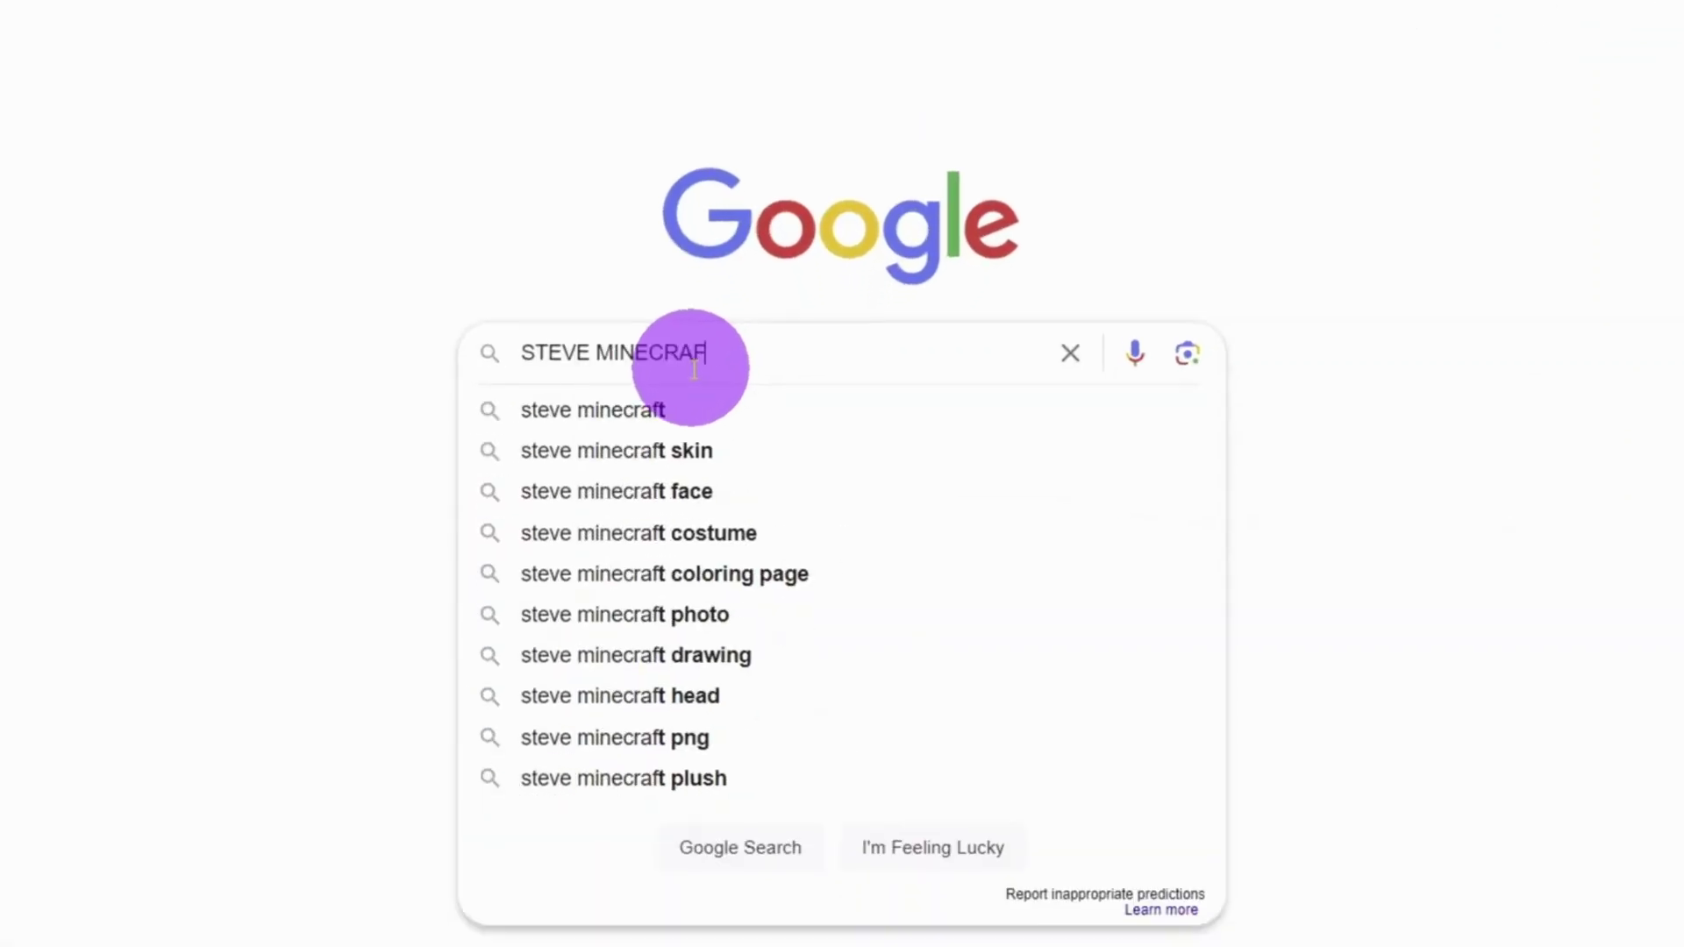
pyautogui.write('T')
pyautogui.press('Return')
pyautogui.click(207, 103)
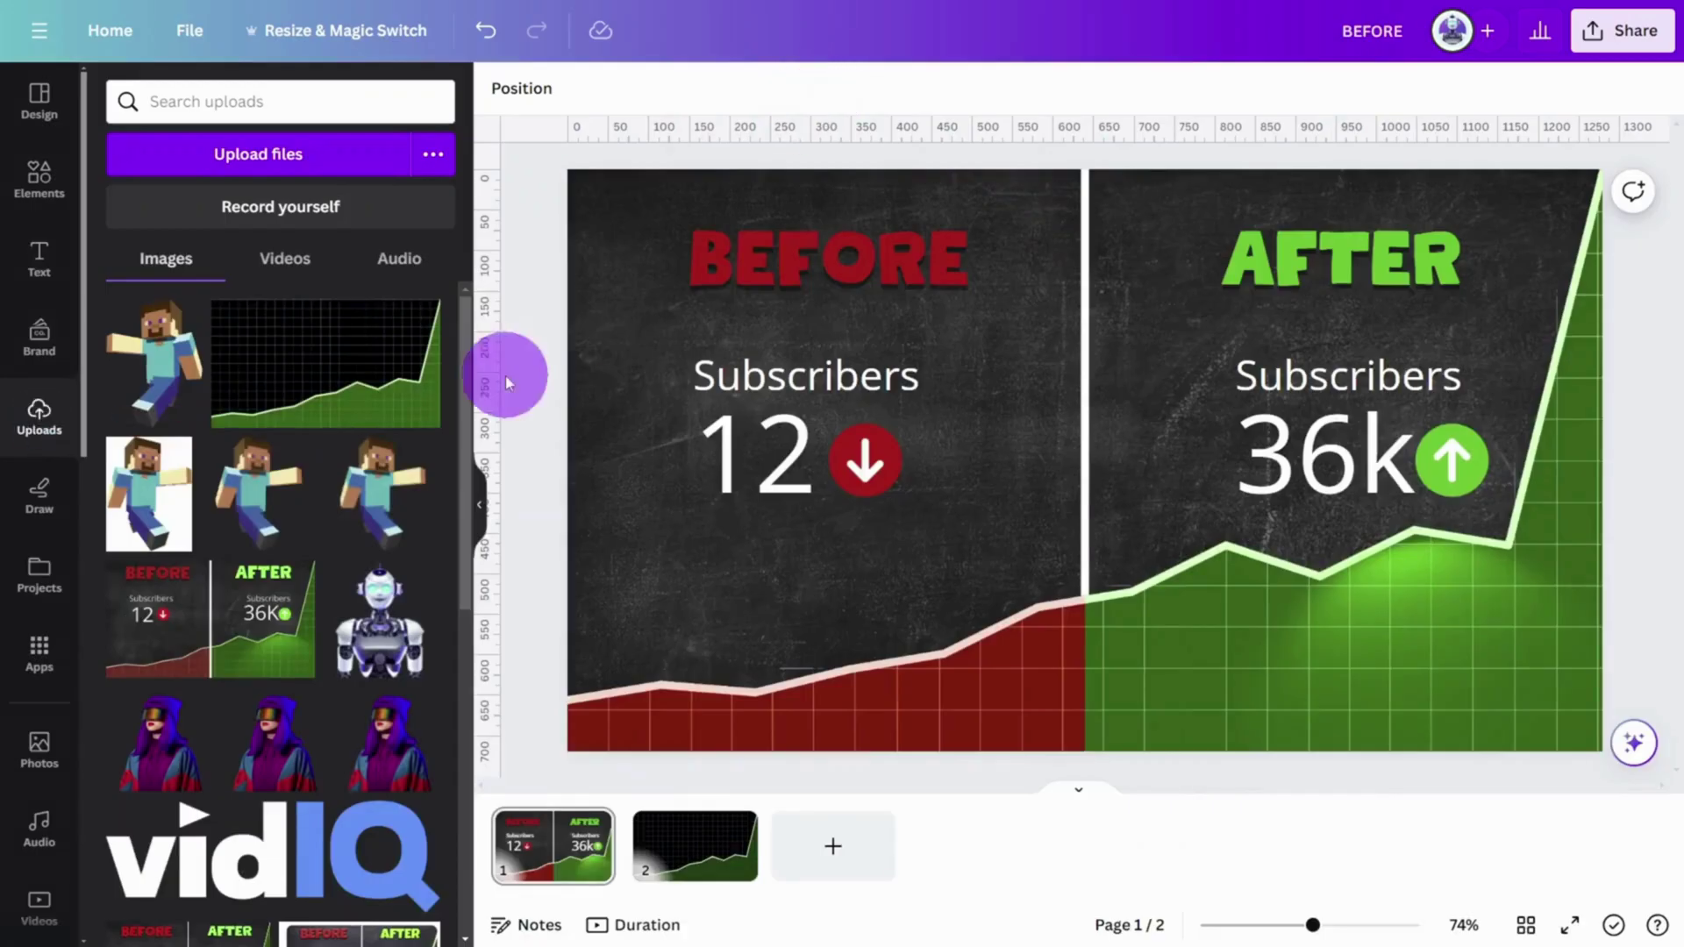
# Step: Return to Canva and add the uploaded Steve cutout to page 1, enlarged, flipped horizontally and moved slightly down
pyautogui.click(174, 373)
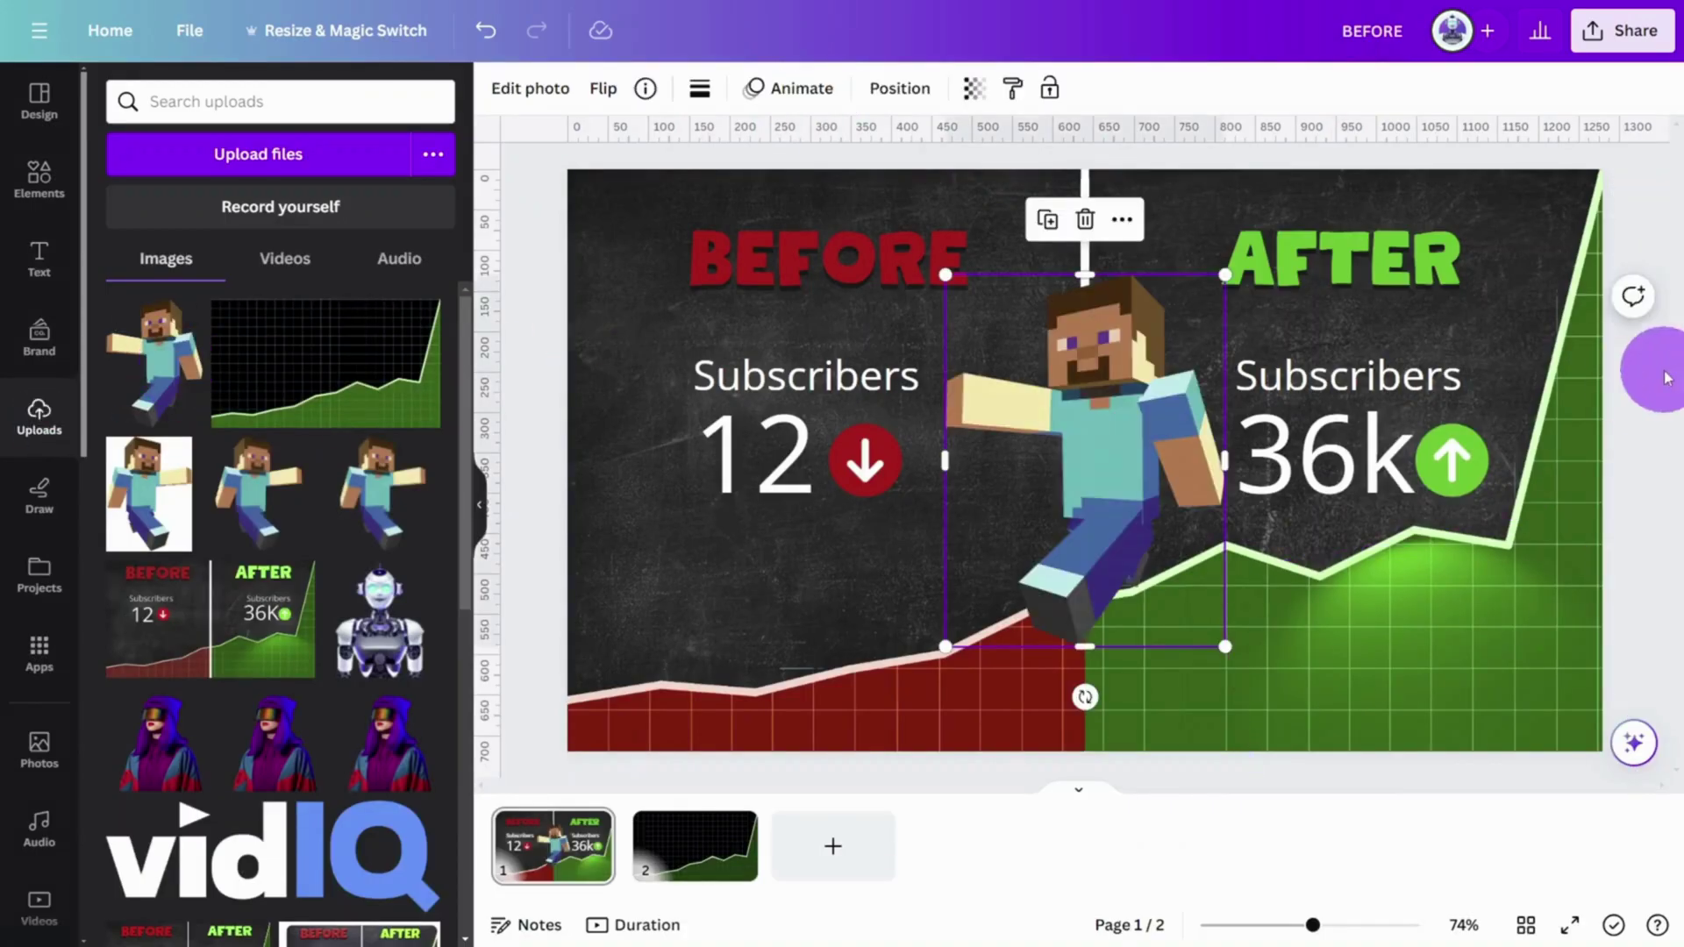
pyautogui.moveTo(1225, 647); pyautogui.dragTo(1260, 694)
pyautogui.click(603, 89)
pyautogui.click(649, 147)
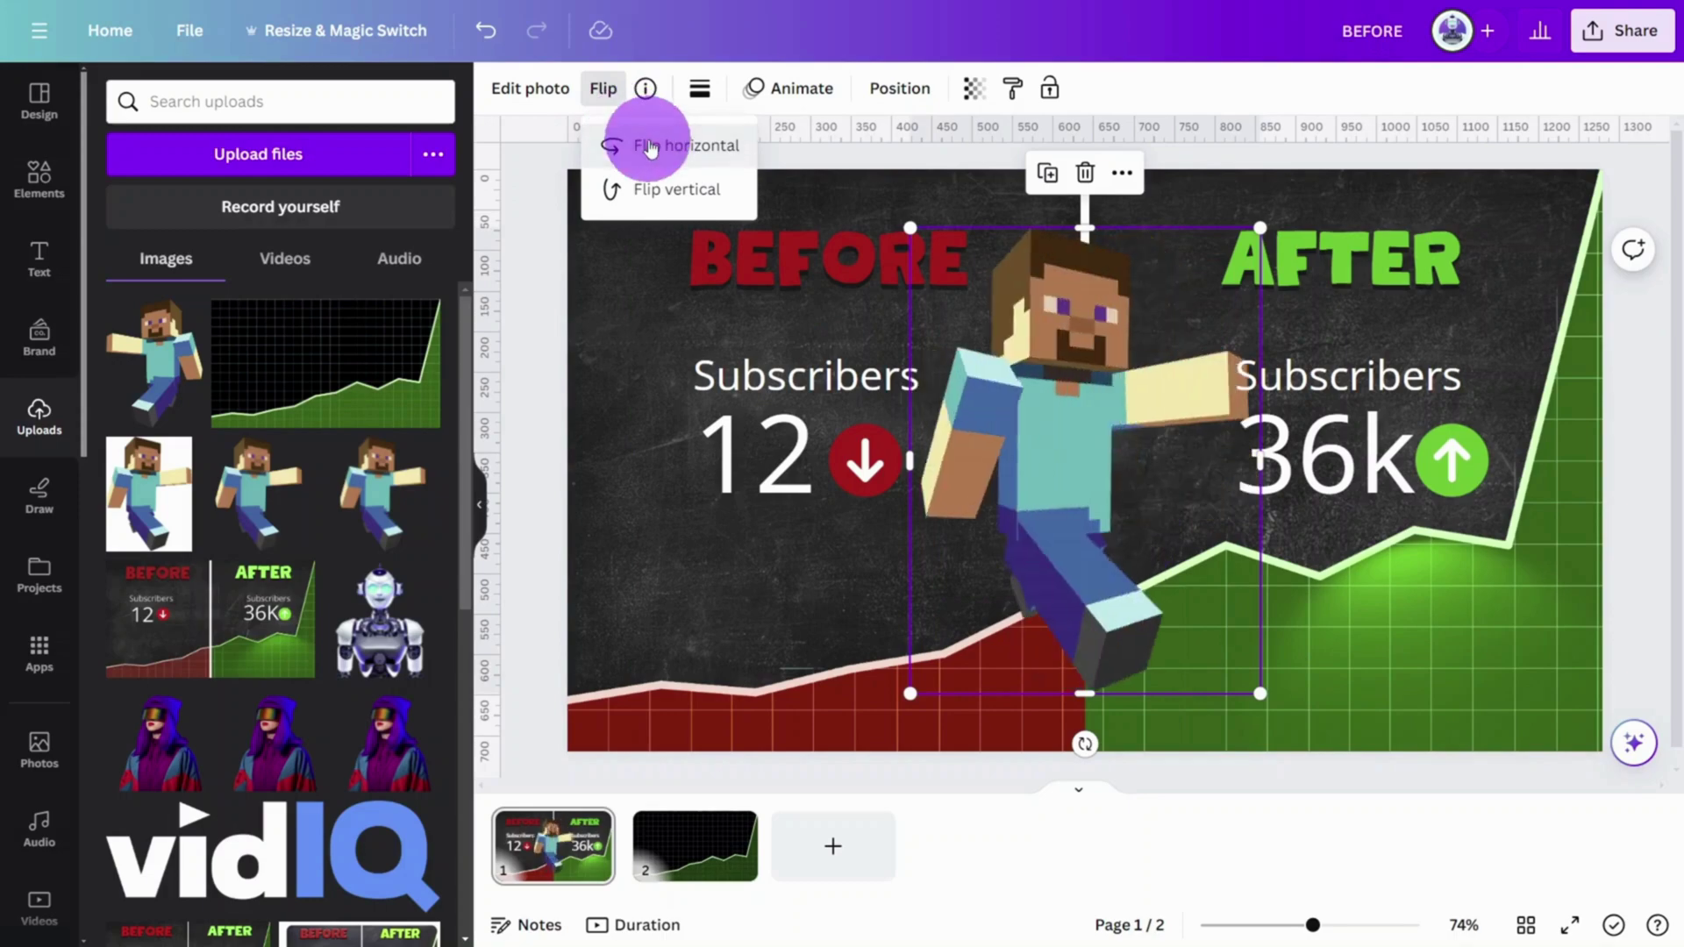
pyautogui.moveTo(1047, 377); pyautogui.dragTo(1052, 499)
# Step: Adjust the Steve cutout's image settings for a brighter, paler look
pyautogui.click(521, 90)
pyautogui.click(282, 104)
pyautogui.scroll(-1, 272, 491)
pyautogui.moveTo(268, 518); pyautogui.dragTo(341, 511)
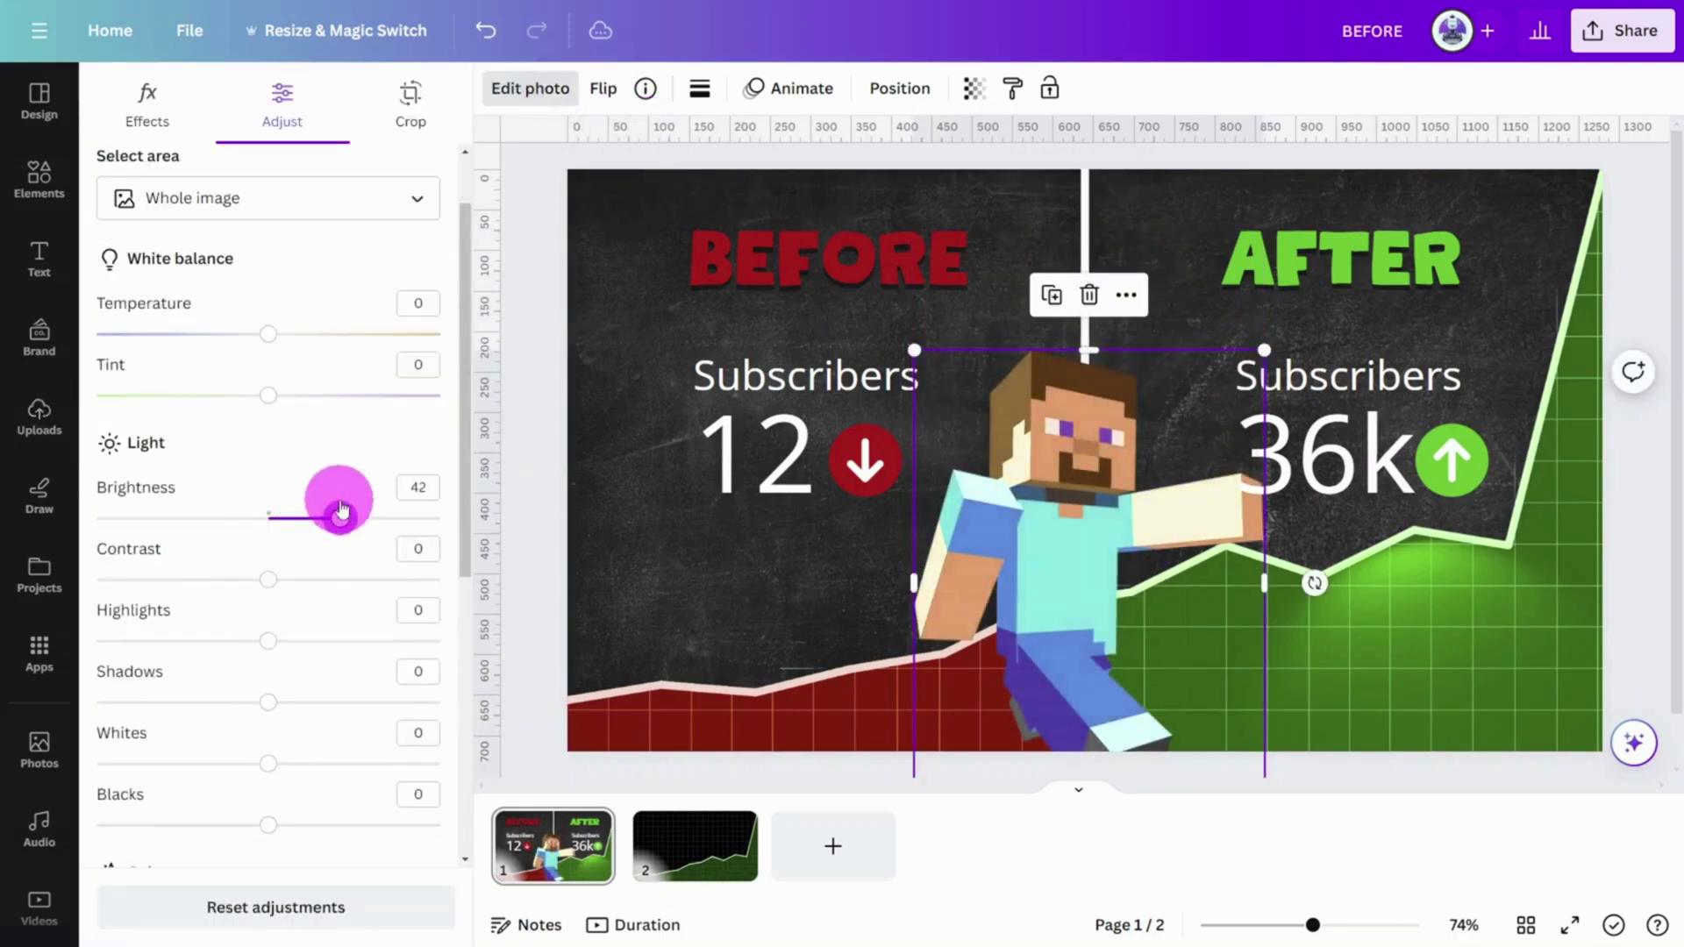
pyautogui.scroll(-3, 269, 598)
pyautogui.moveTo(268, 744); pyautogui.dragTo(208, 746)
# Step: Enlarge the Steve cutout further and place it at the page's lower centre, with the legs beyond the edge and the arm reaching into the AFTER side
pyautogui.moveTo(1265, 351); pyautogui.dragTo(1289, 318)
pyautogui.moveTo(1053, 421); pyautogui.dragTo(1077, 514)
pyautogui.moveTo(1316, 408); pyautogui.dragTo(1379, 375)
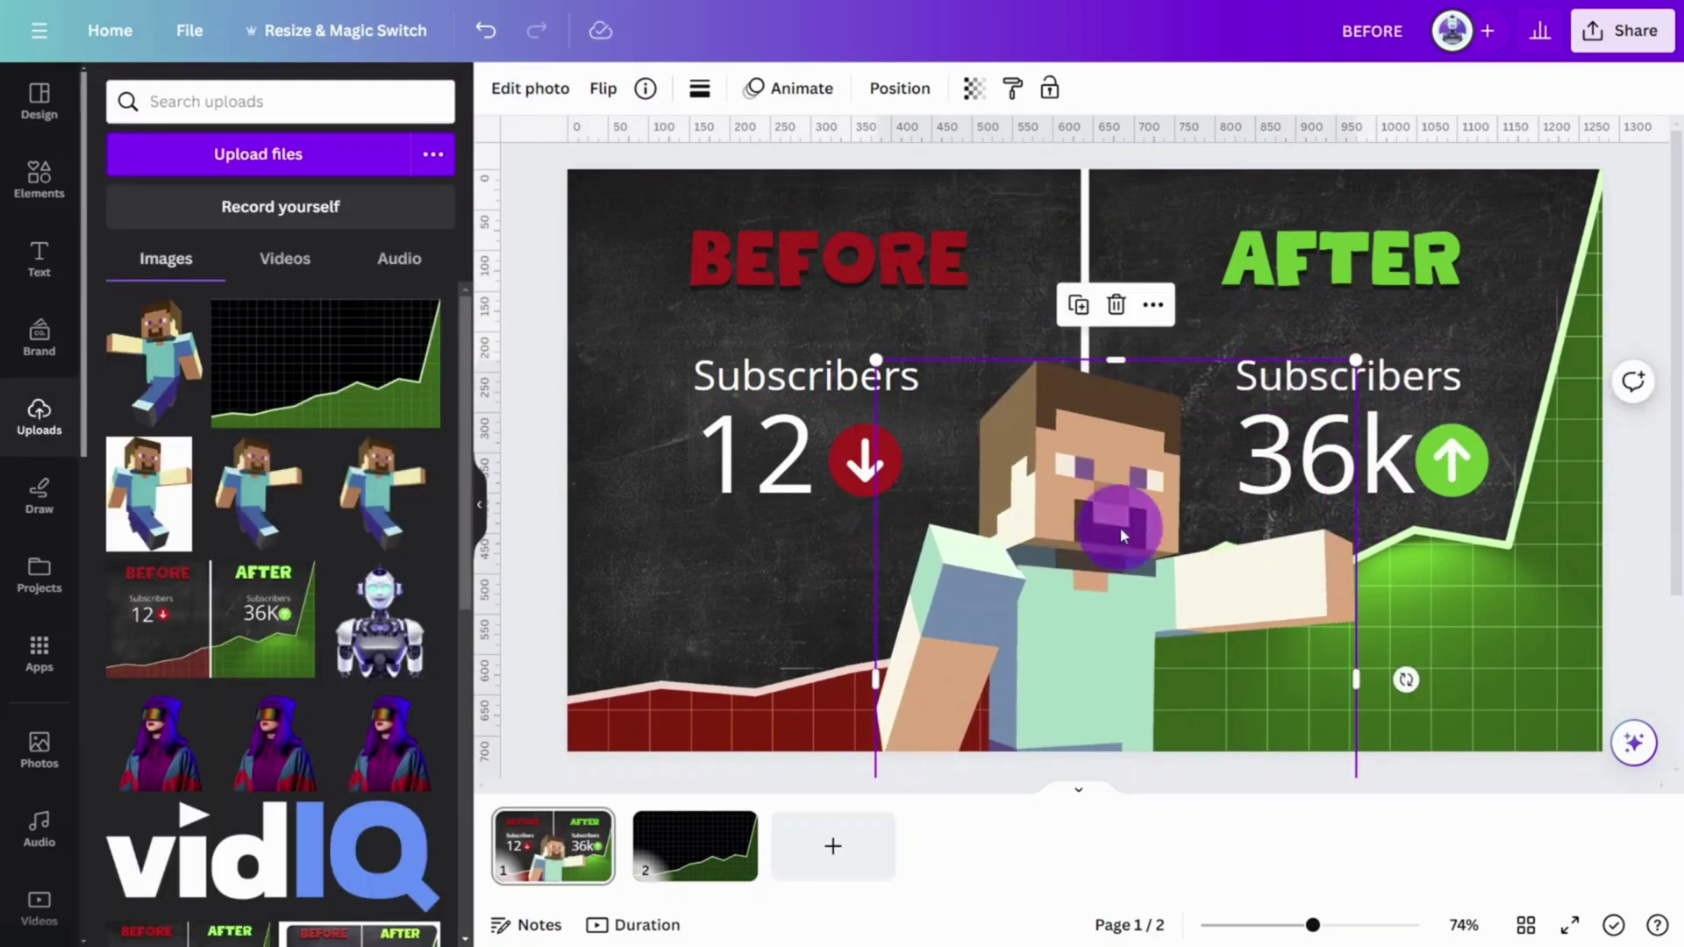
pyautogui.moveTo(1120, 527); pyautogui.dragTo(1120, 583)
pyautogui.moveTo(876, 415); pyautogui.dragTo(846, 375)
pyautogui.moveTo(1356, 376); pyautogui.dragTo(1383, 365)
pyautogui.moveTo(1094, 516); pyautogui.dragTo(1094, 542)
pyautogui.moveTo(1364, 390); pyautogui.dragTo(1401, 373)
pyautogui.click(1608, 474)
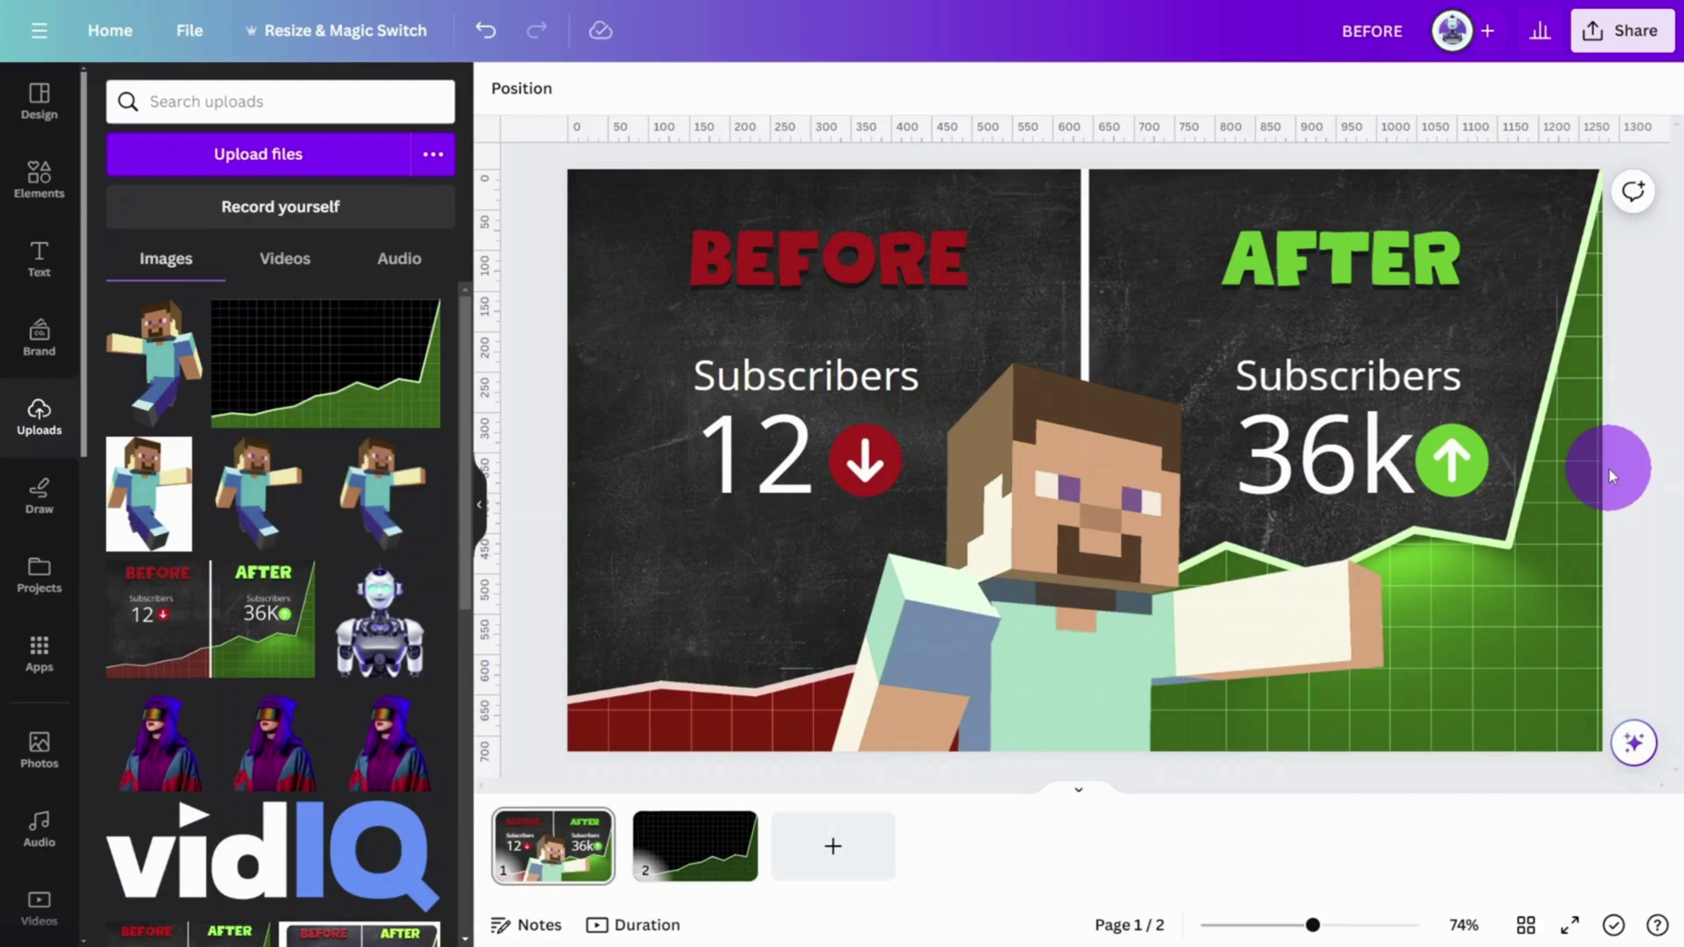
# Step: Add a blank page as page 2 and insert the uploaded reference thumbnail on it
pyautogui.click(854, 871)
pyautogui.moveTo(856, 875); pyautogui.dragTo(693, 864)
pyautogui.click(360, 938)
# Step: Enlarge and centre the reference thumbnail to fill page 2, and mark the positions of its elements with ruler guides
pyautogui.moveTo(1436, 658); pyautogui.dragTo(1605, 834)
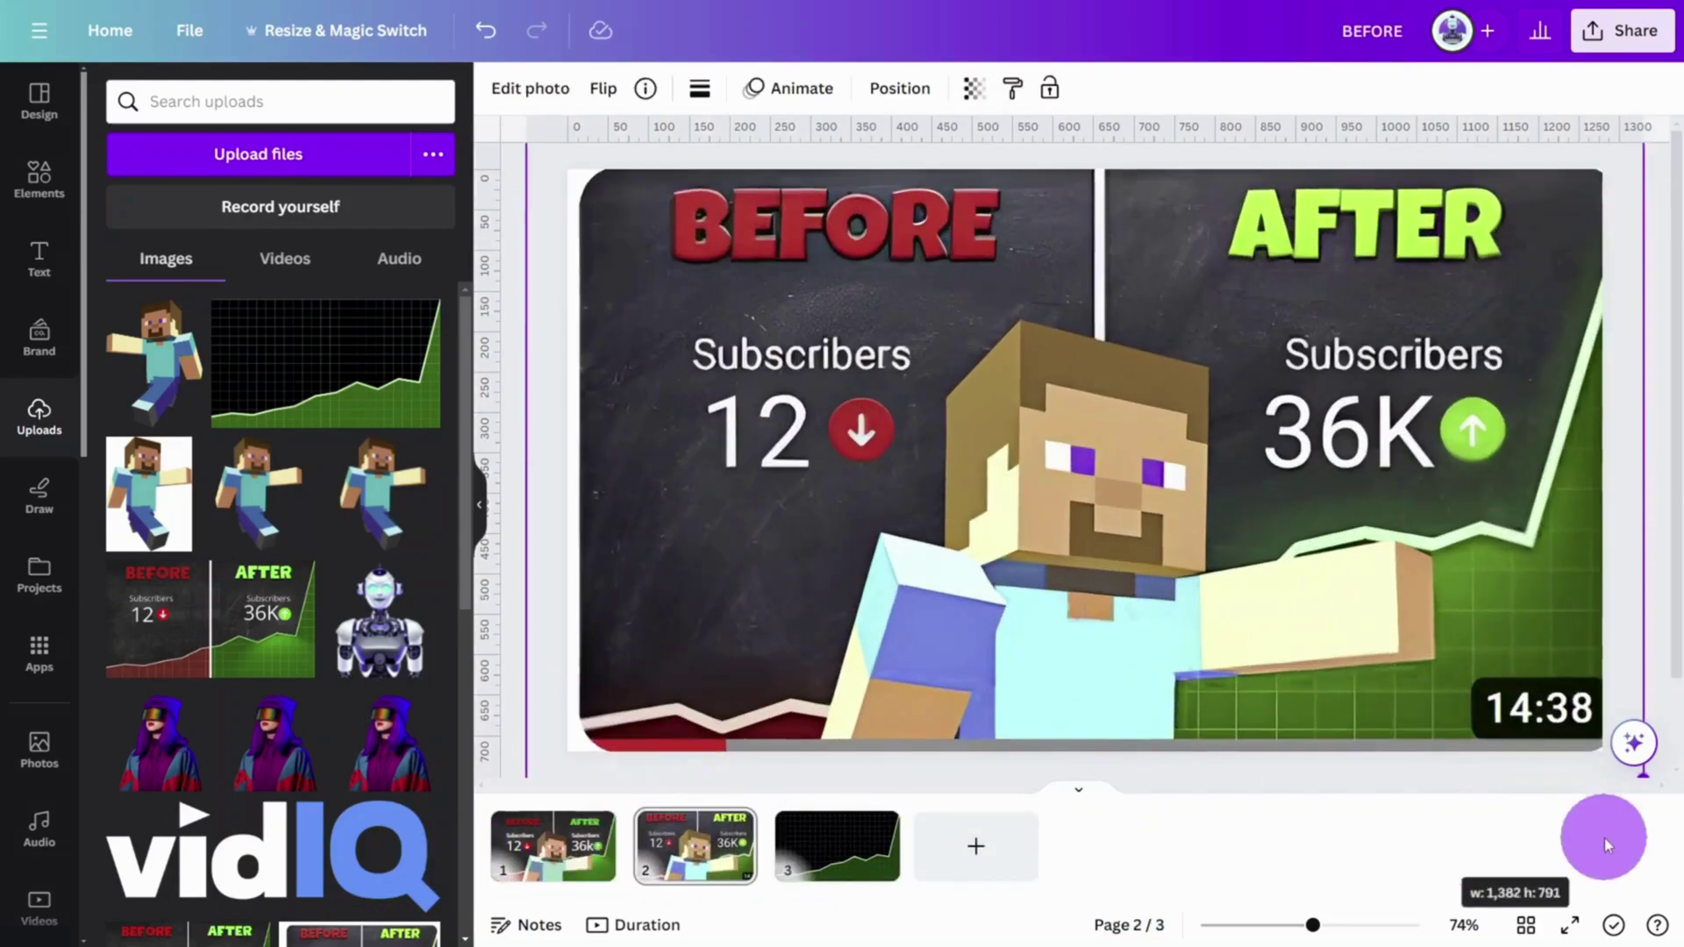
pyautogui.moveTo(1319, 172); pyautogui.dragTo(1278, 165)
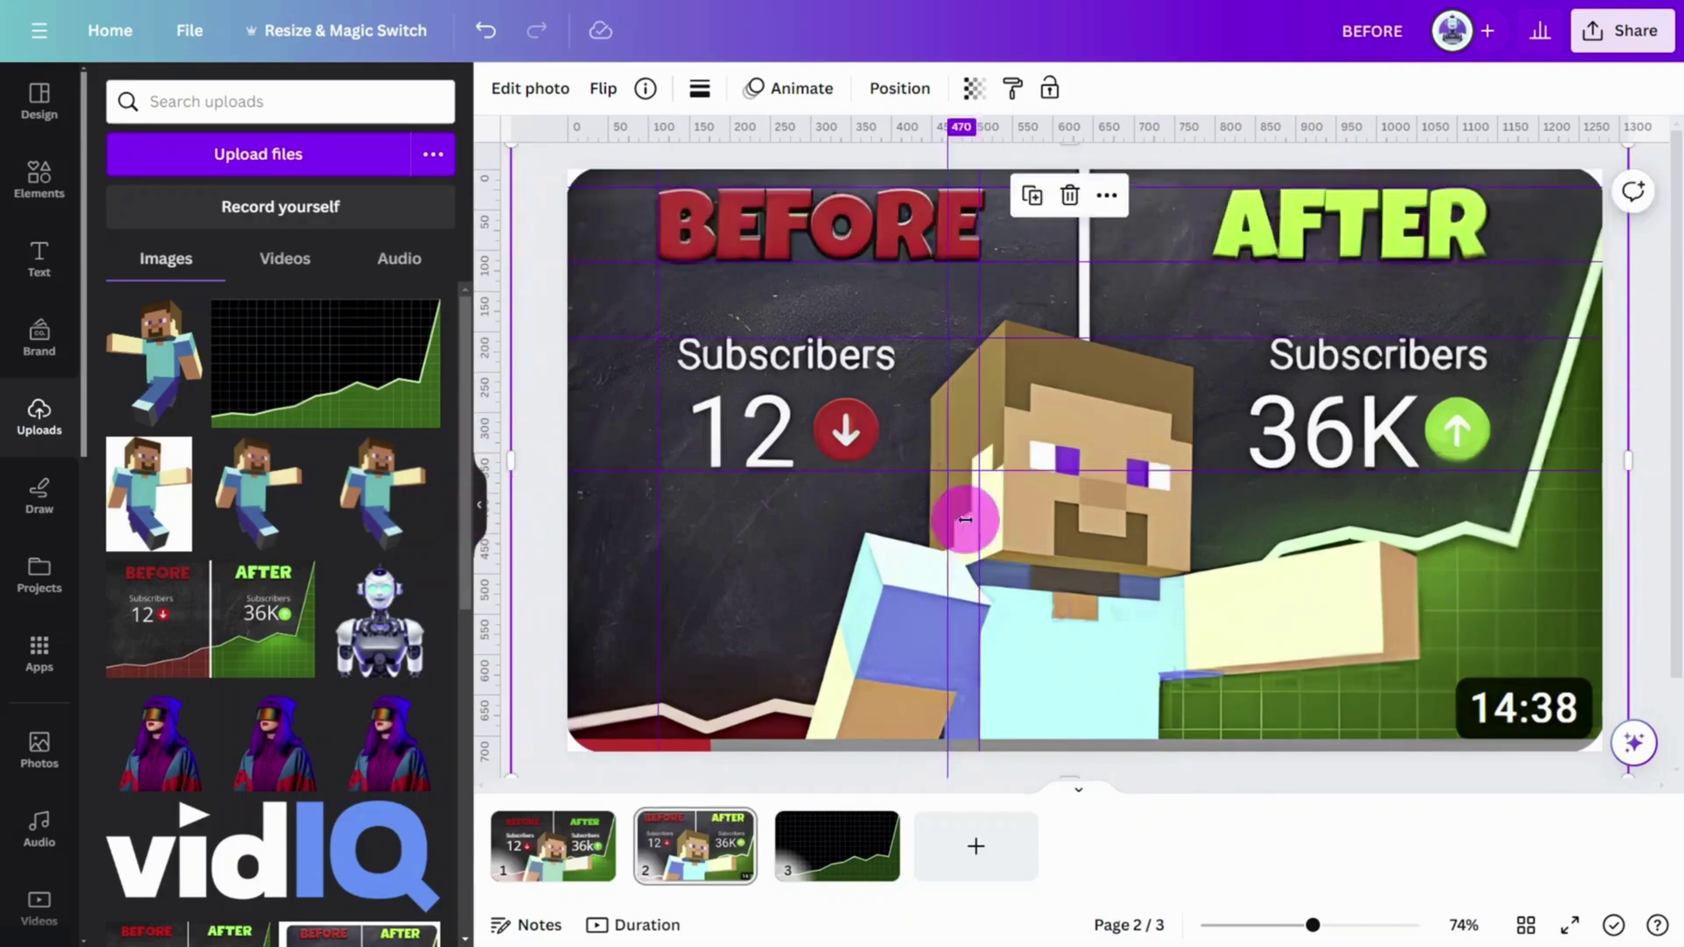
pyautogui.click(949, 560)
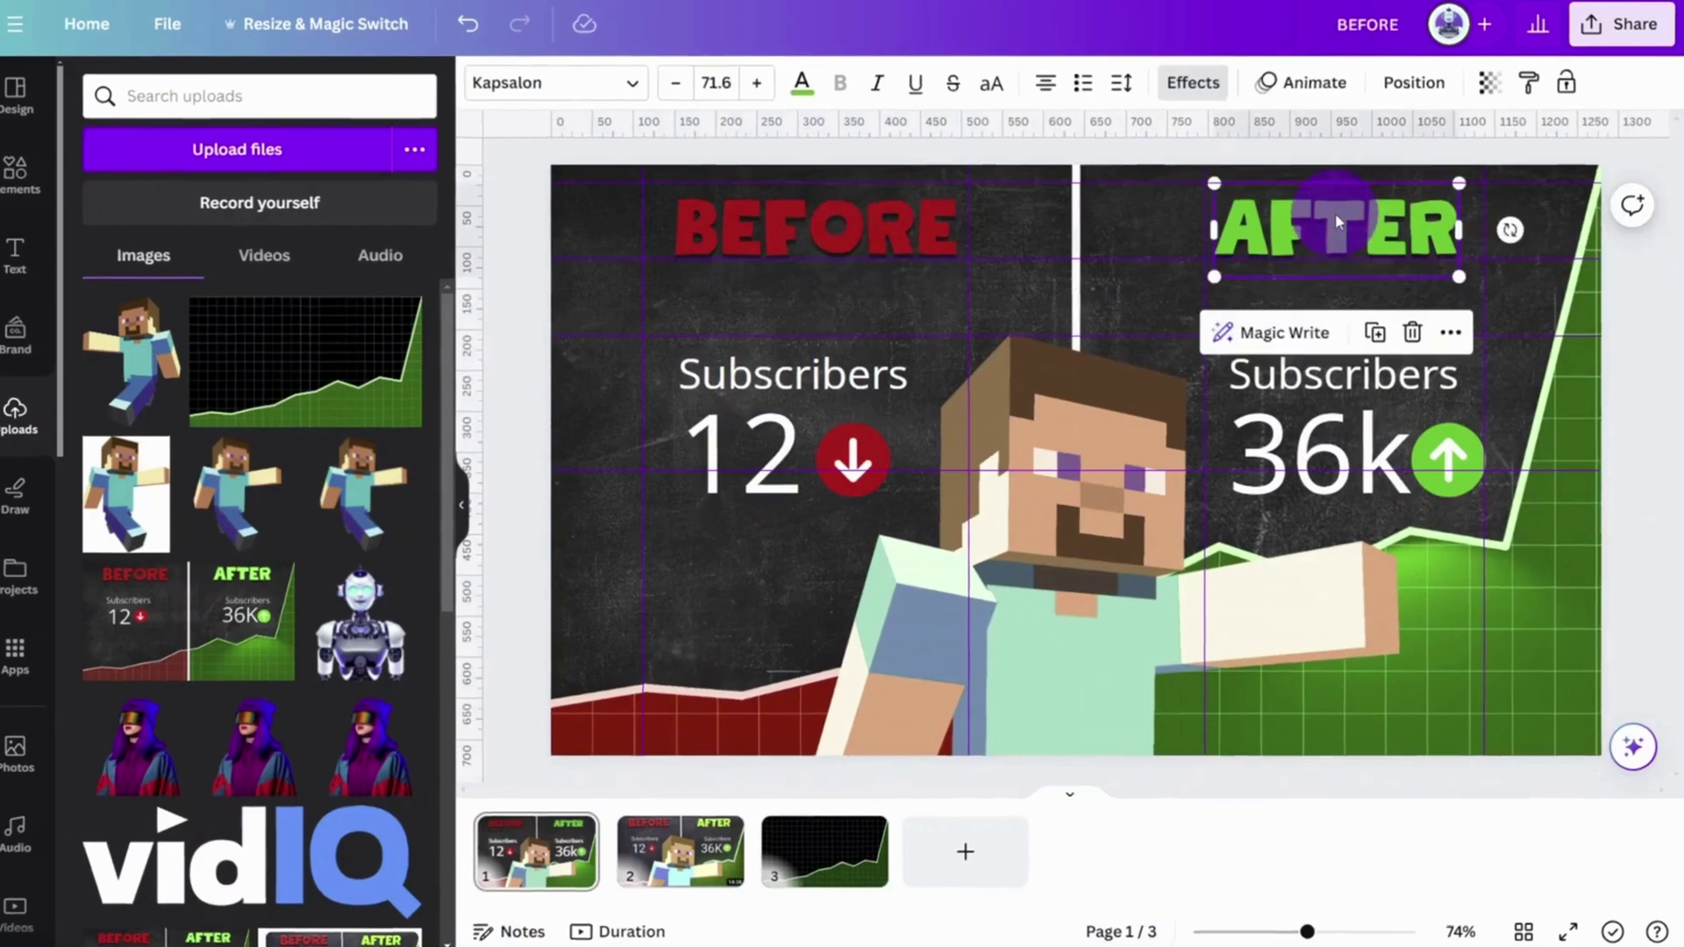
# Step: Line up the Subscribers texts, counts and arrows on page 1 with the ruler guides, starting with the BEFORE side
pyautogui.click(872, 440)
pyautogui.moveTo(841, 445); pyautogui.dragTo(877, 491)
pyautogui.moveTo(833, 456); pyautogui.dragTo(835, 435)
pyautogui.click(1331, 372)
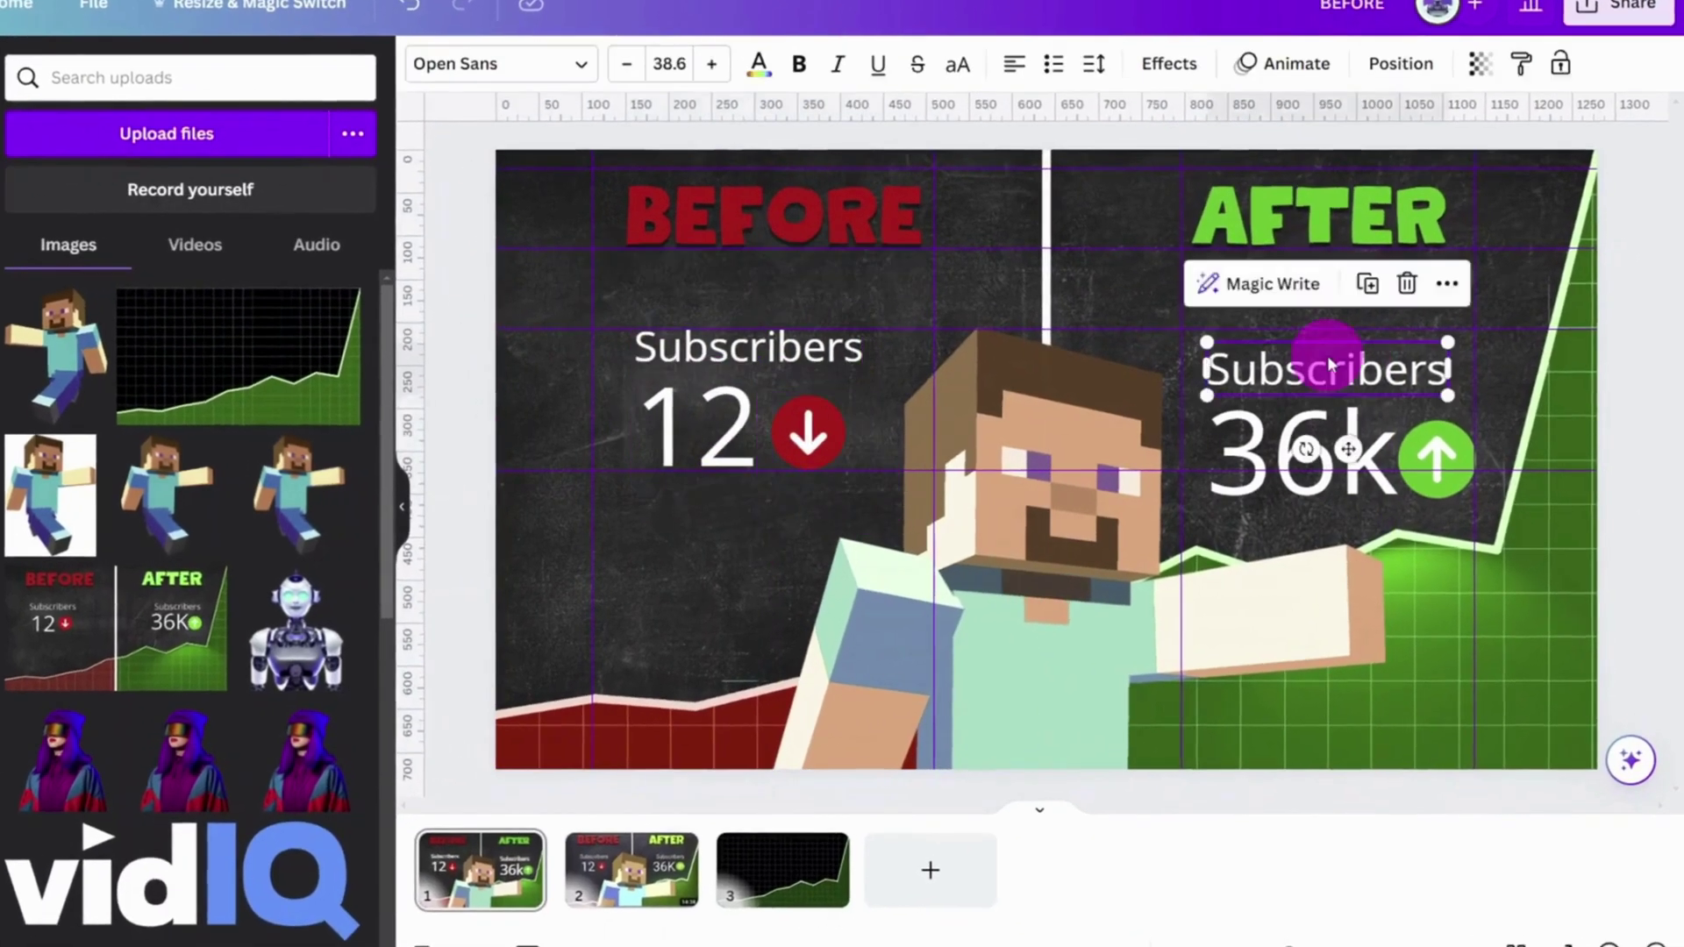